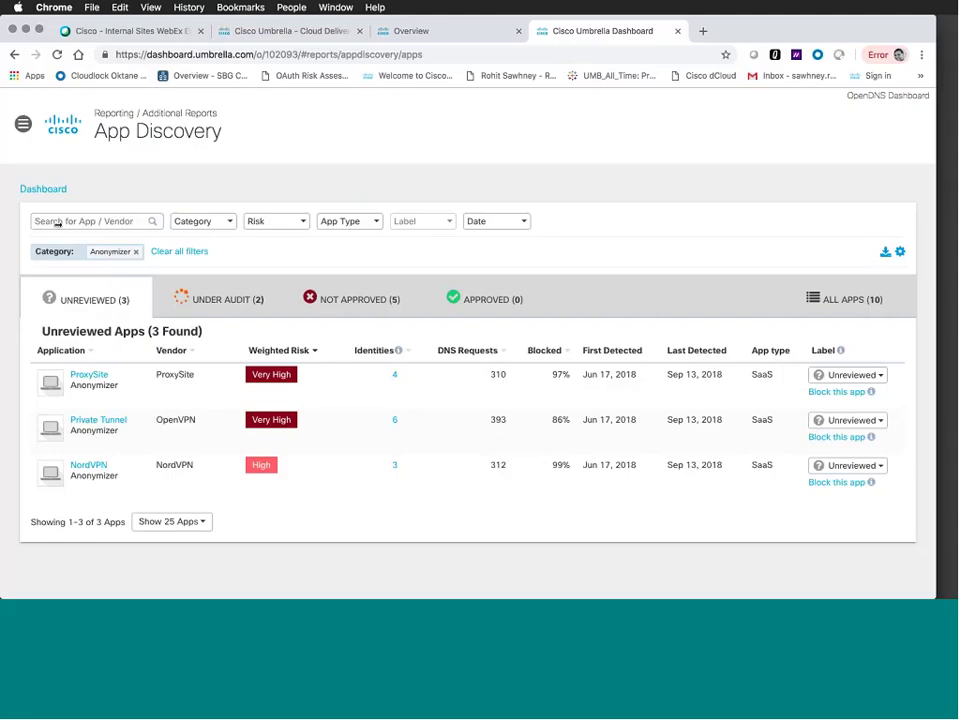
Return to the App Discovery dashboard, reopen the report from Additional Reports and collapse the navigation.
{"action": "left_click", "coordinate": [43, 188]}
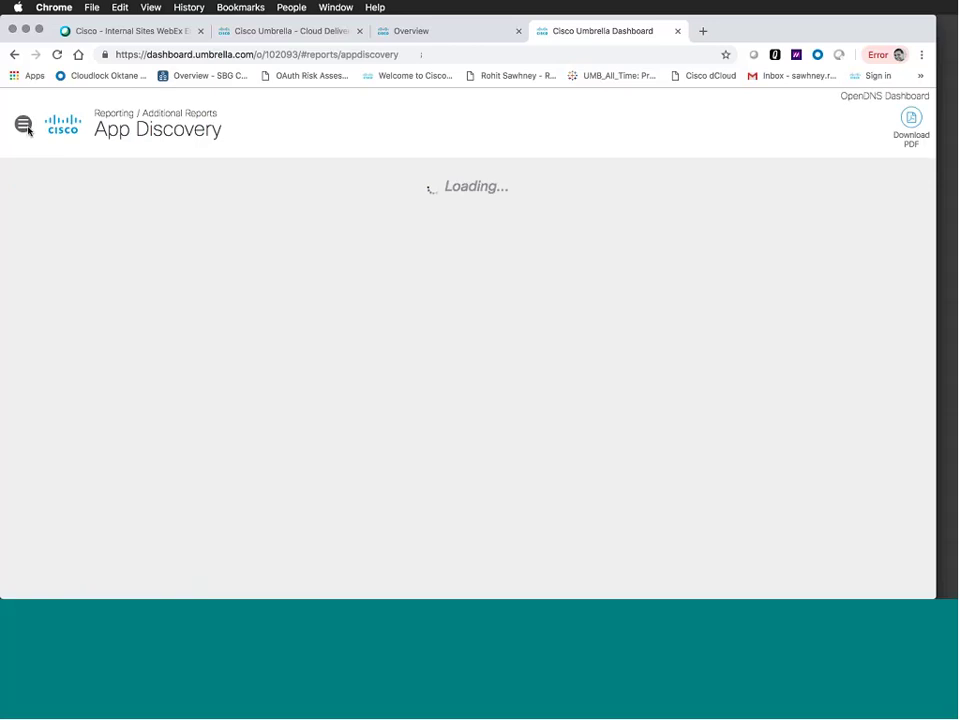
{"action": "left_click", "coordinate": [25, 126]}
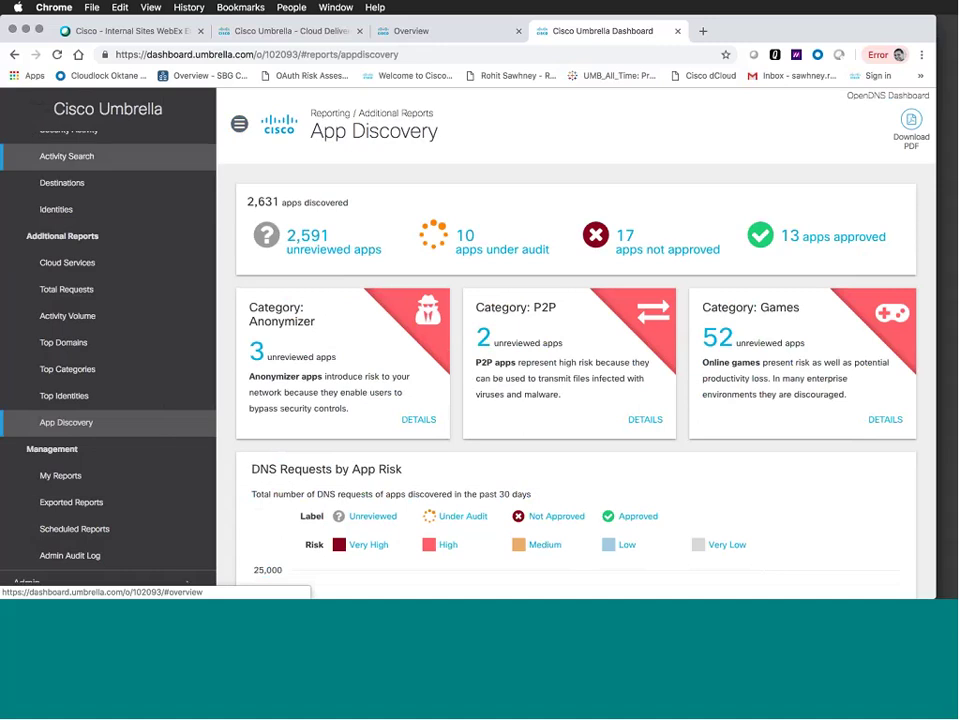
{"action": "scroll", "coordinate": [80, 300], "scroll_direction": "up", "scroll_amount": 3}
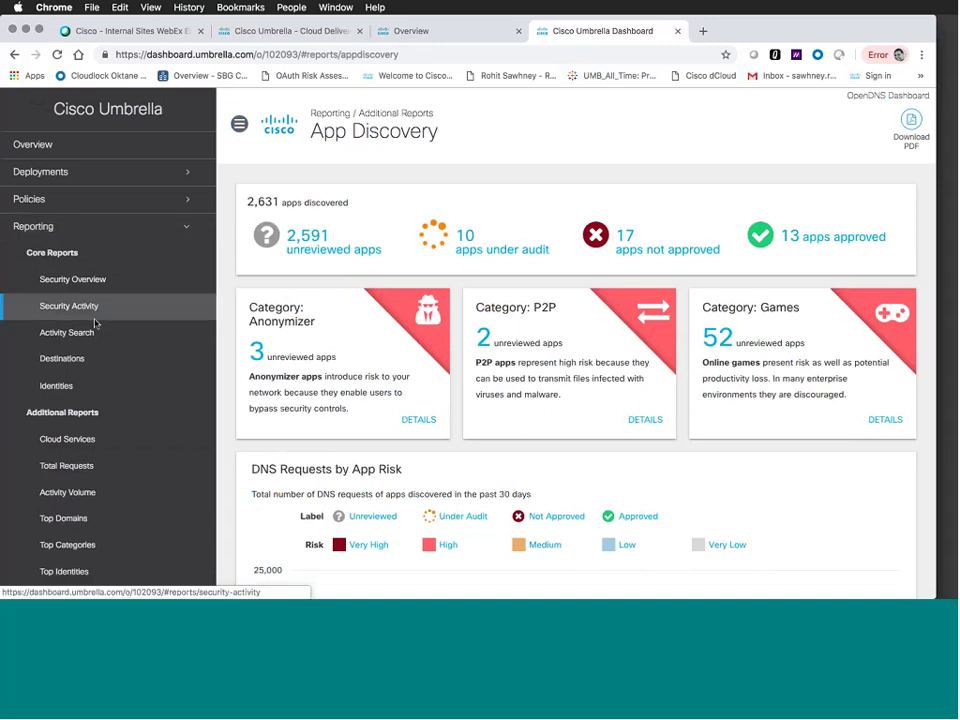
{"action": "scroll", "coordinate": [95, 322], "scroll_direction": "down", "scroll_amount": 2}
{"action": "left_click", "coordinate": [111, 384]}
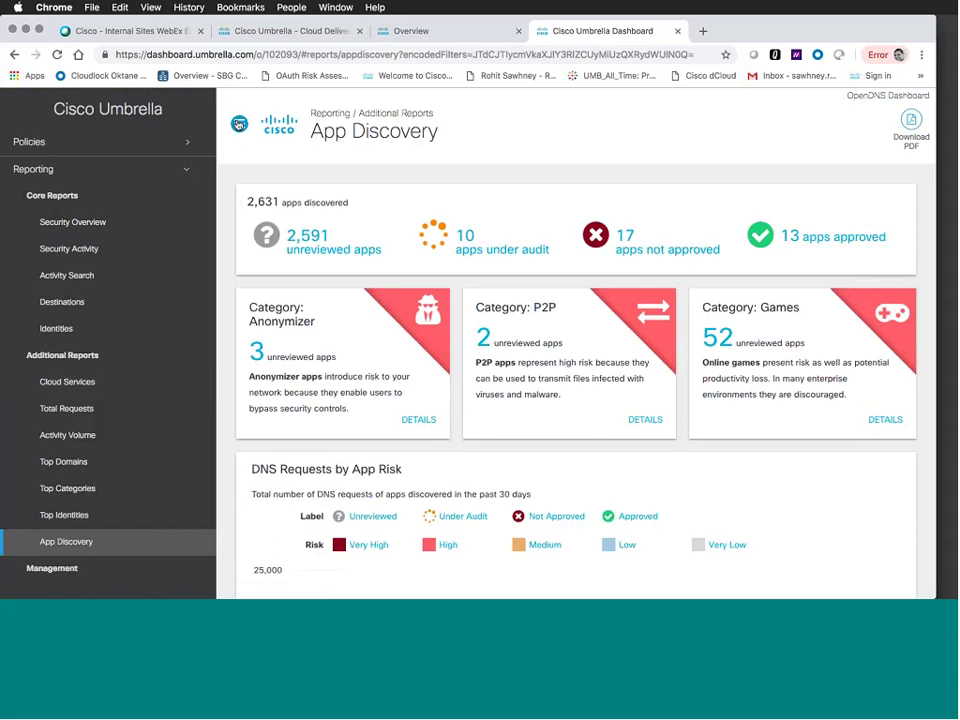
{"action": "left_click", "coordinate": [239, 123]}
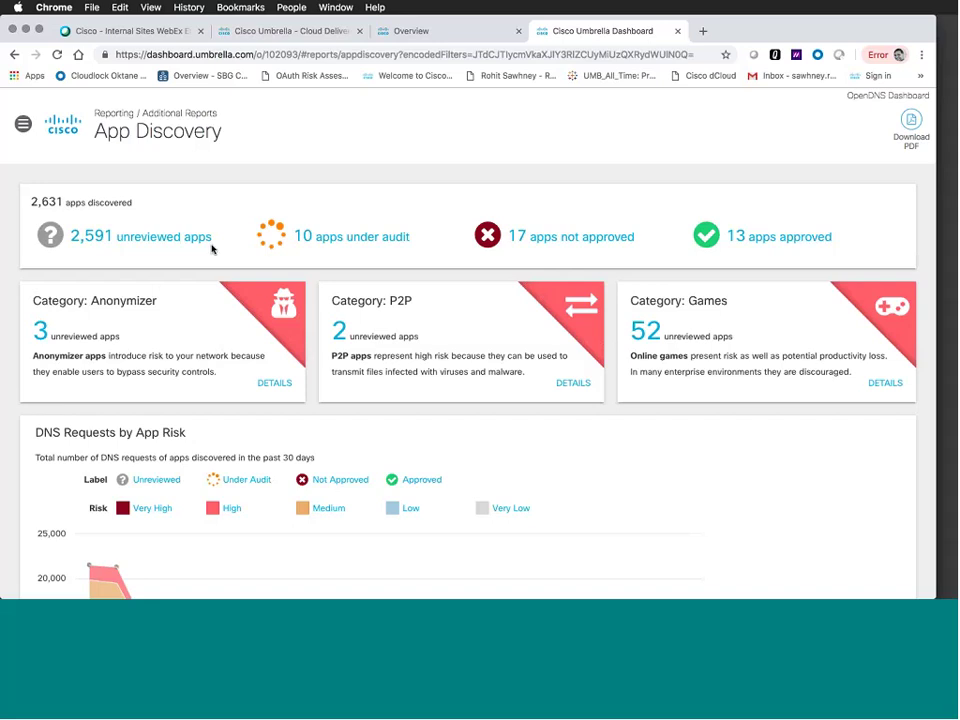
Examine the DNS Requests by App Risk chart, including the August 29th breakdown, and the Recent Unreviewed Apps list.
{"action": "scroll", "coordinate": [211, 250], "scroll_direction": "down", "scroll_amount": 2}
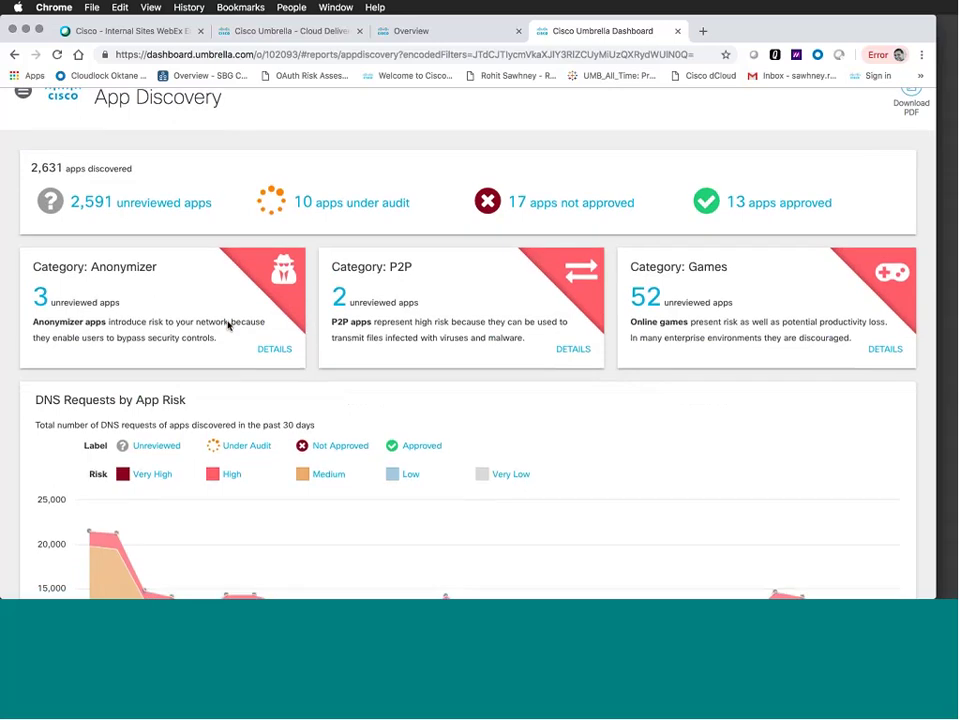
{"action": "scroll", "coordinate": [228, 325], "scroll_direction": "down", "scroll_amount": 2}
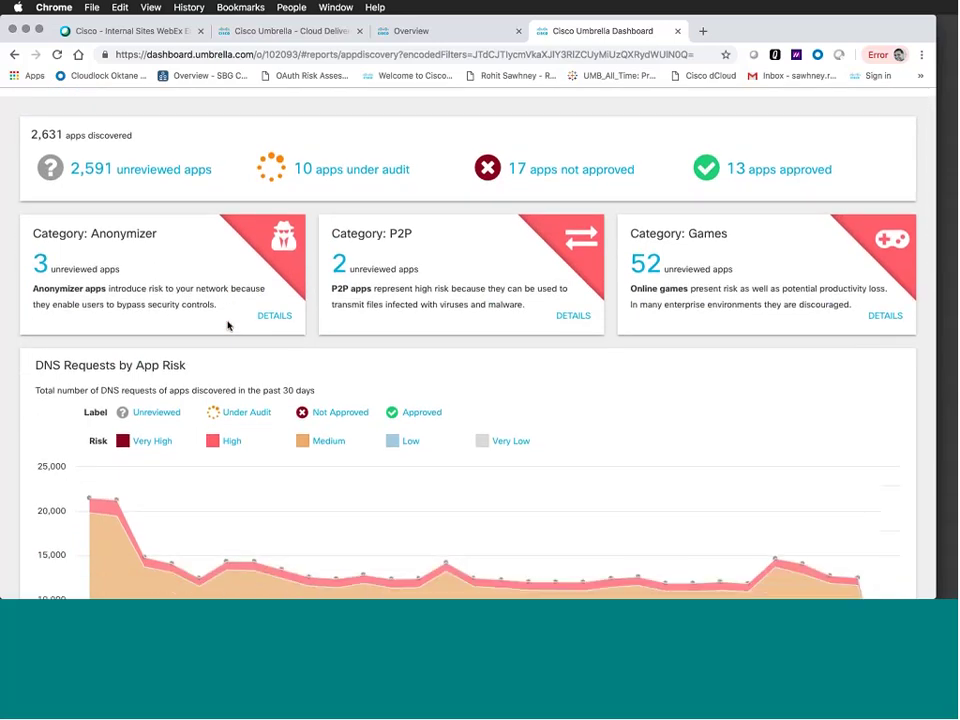
{"action": "scroll", "coordinate": [228, 325], "scroll_direction": "down", "scroll_amount": 5}
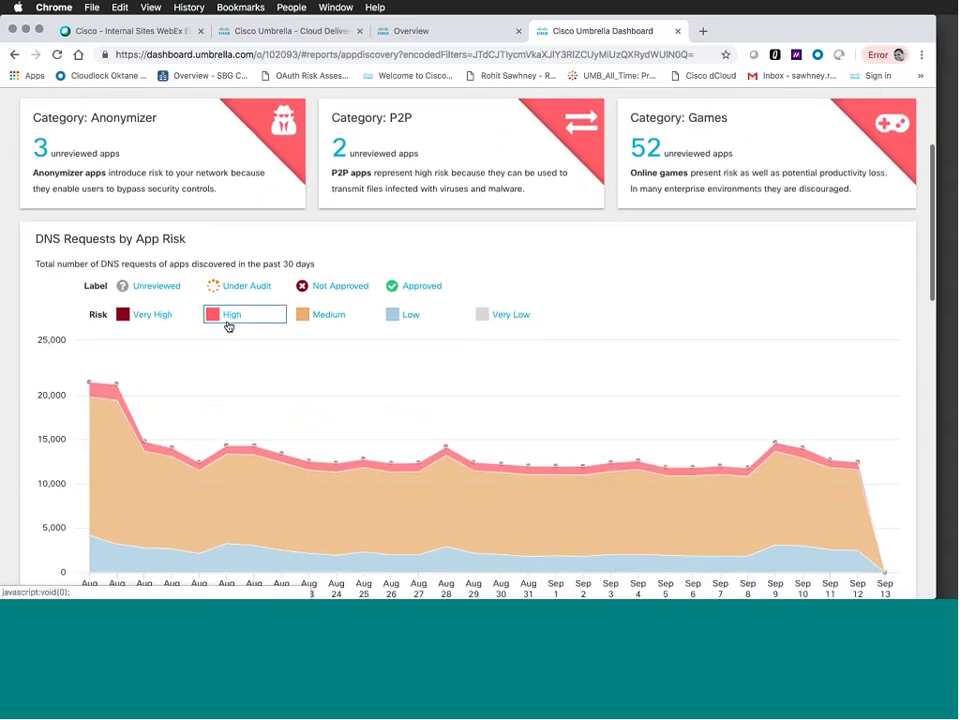
{"action": "scroll", "coordinate": [228, 325], "scroll_direction": "down", "scroll_amount": 1}
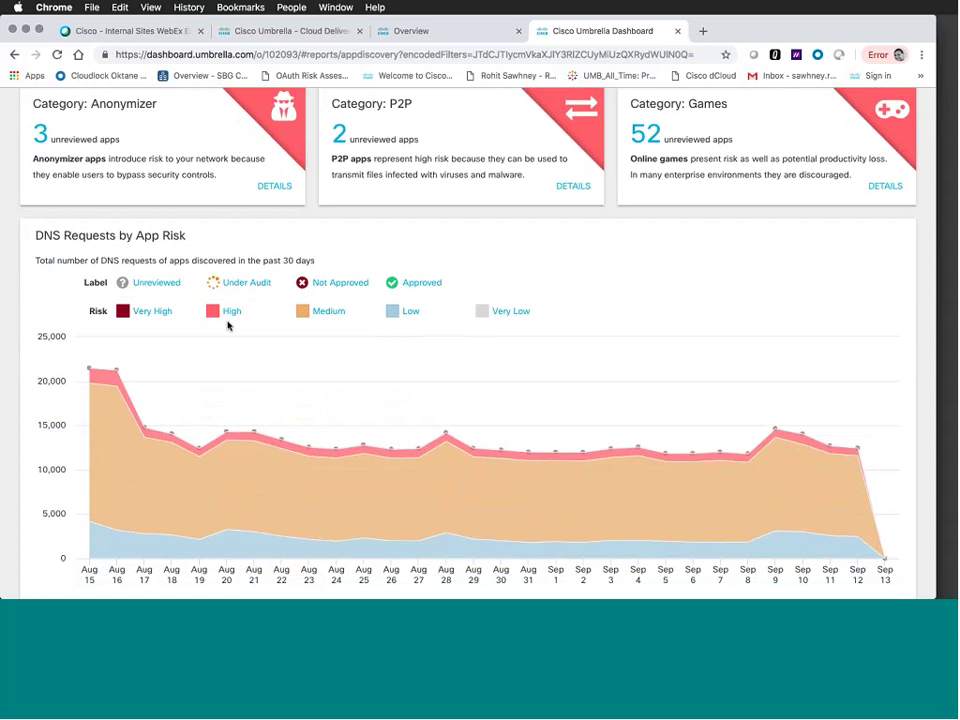
{"action": "scroll", "coordinate": [228, 325], "scroll_direction": "down", "scroll_amount": 2}
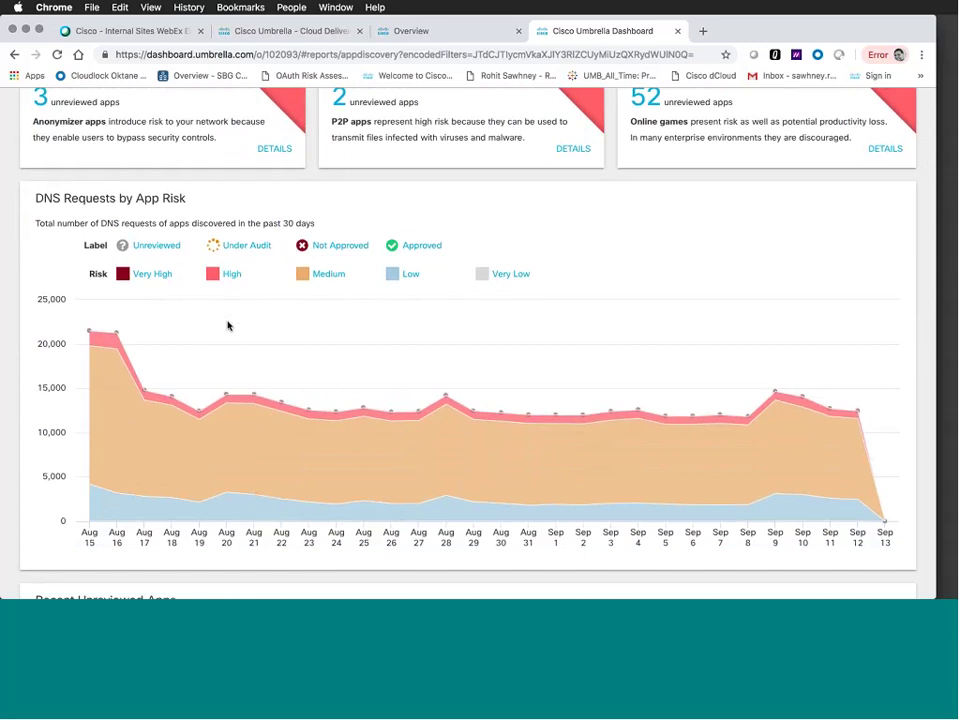
{"action": "mouse_move", "coordinate": [429, 414]}
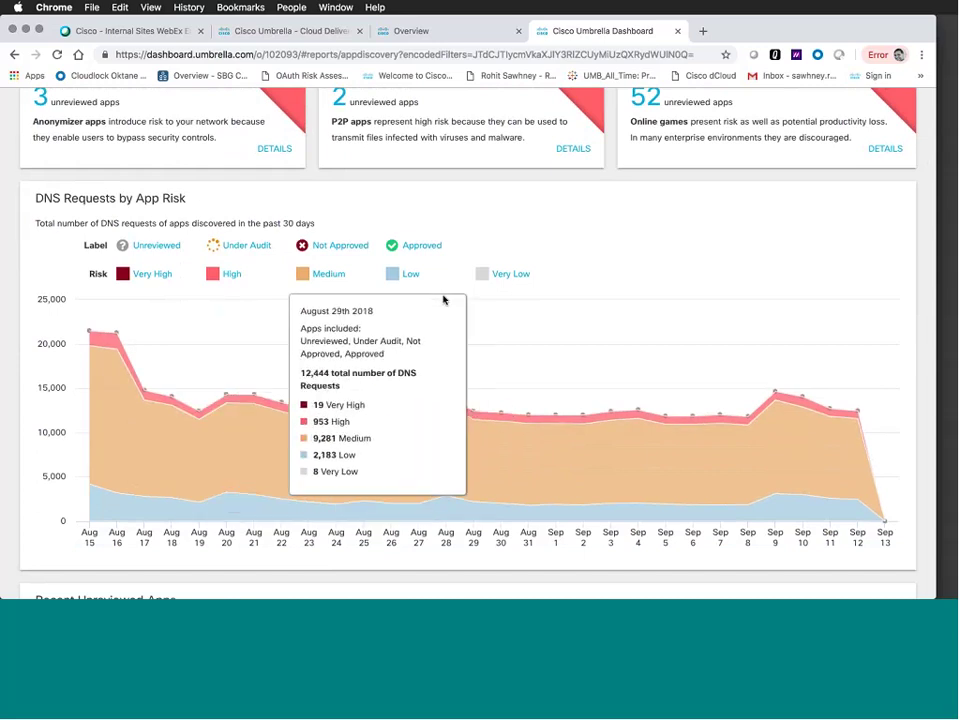
{"action": "scroll", "coordinate": [400, 301], "scroll_direction": "down", "scroll_amount": 2}
{"action": "scroll", "coordinate": [400, 301], "scroll_direction": "down", "scroll_amount": 5}
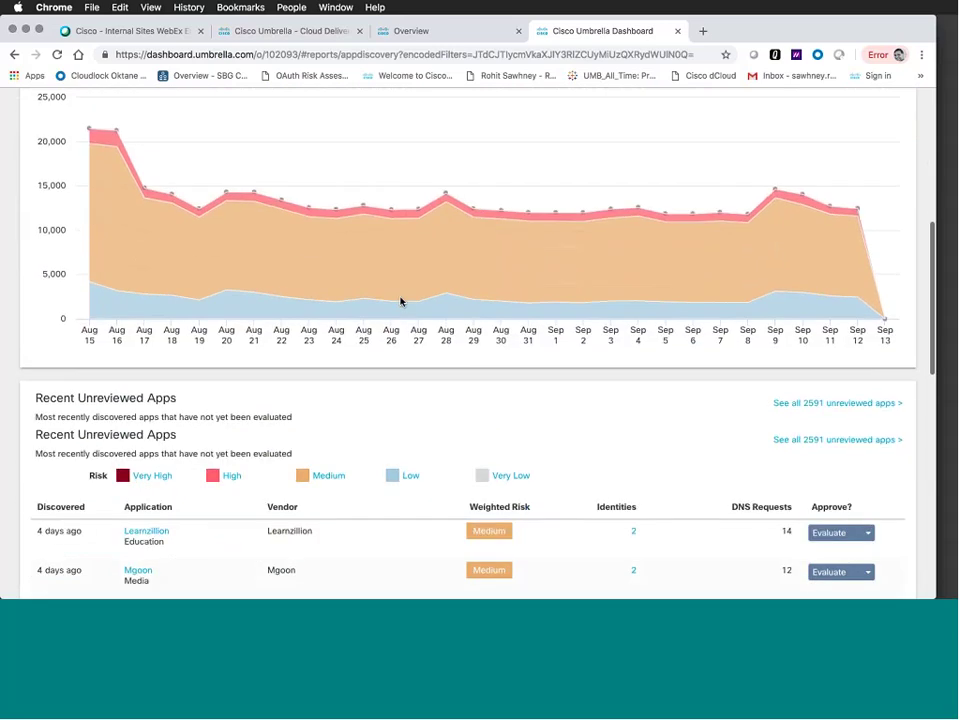
{"action": "scroll", "coordinate": [400, 301], "scroll_direction": "down", "scroll_amount": 1}
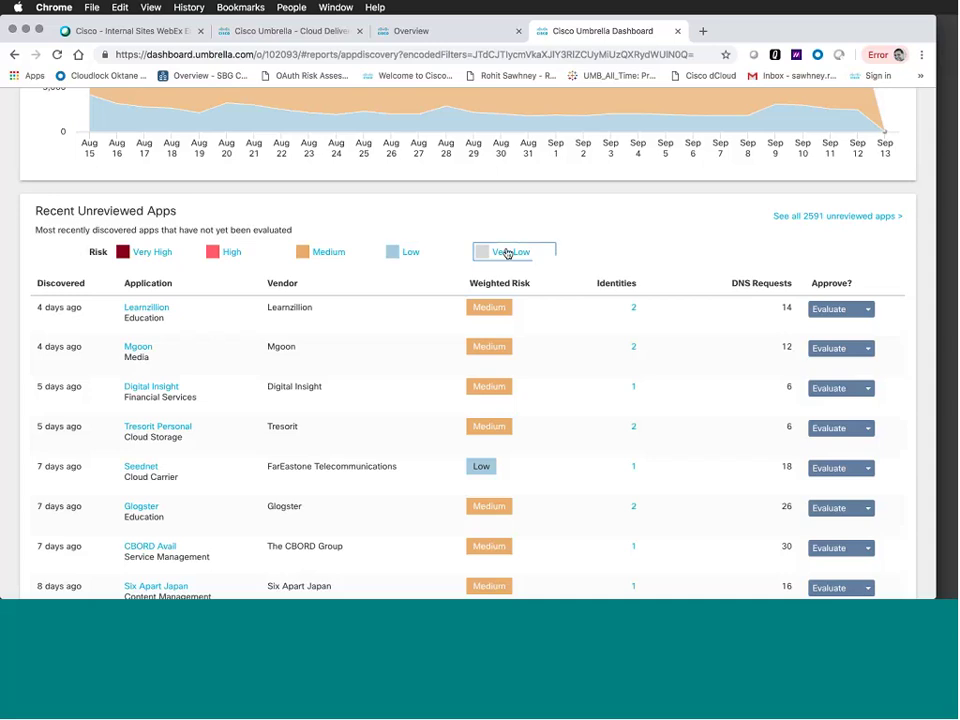
Examine the Apps by Category and Risk chart and the log sources available for it.
{"action": "scroll", "coordinate": [347, 299], "scroll_direction": "down", "scroll_amount": 5}
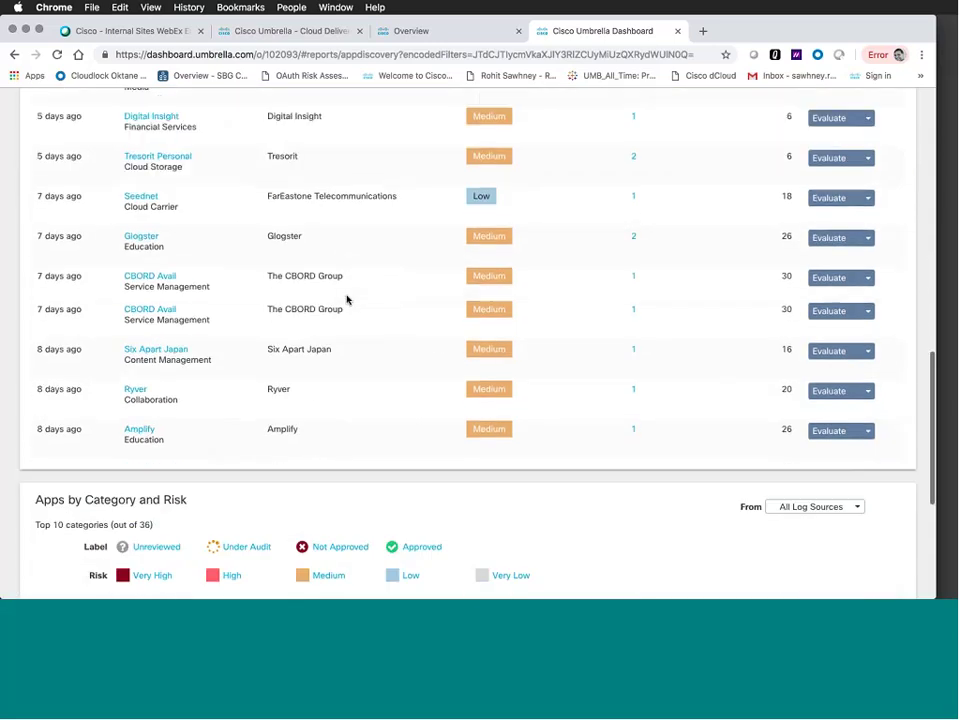
{"action": "scroll", "coordinate": [347, 299], "scroll_direction": "down", "scroll_amount": 2}
{"action": "scroll", "coordinate": [347, 299], "scroll_direction": "down", "scroll_amount": 3}
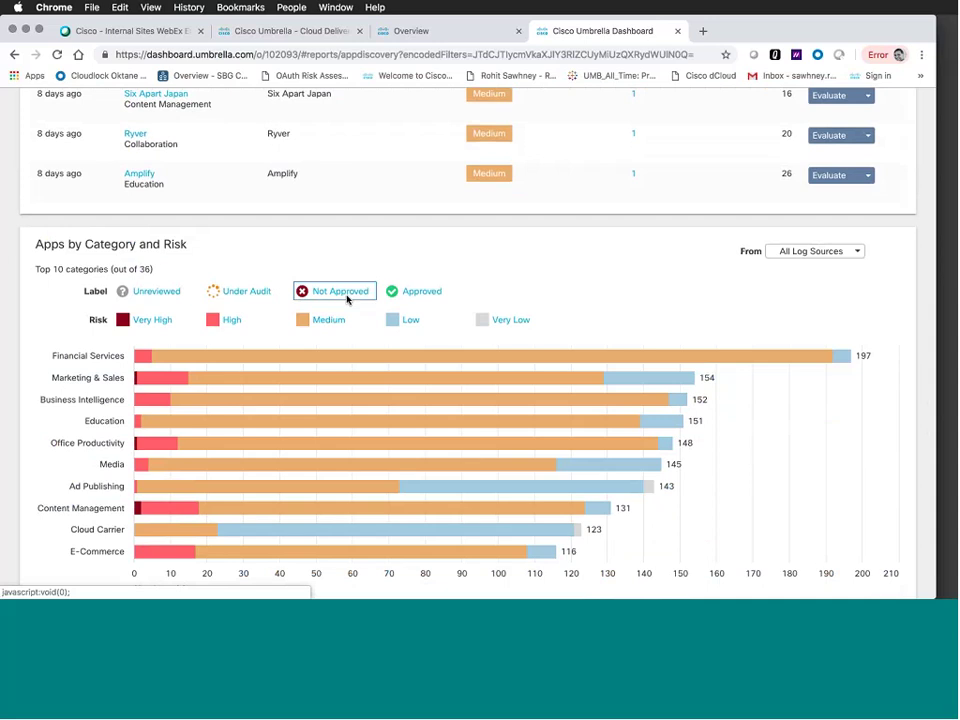
{"action": "left_click", "coordinate": [803, 255]}
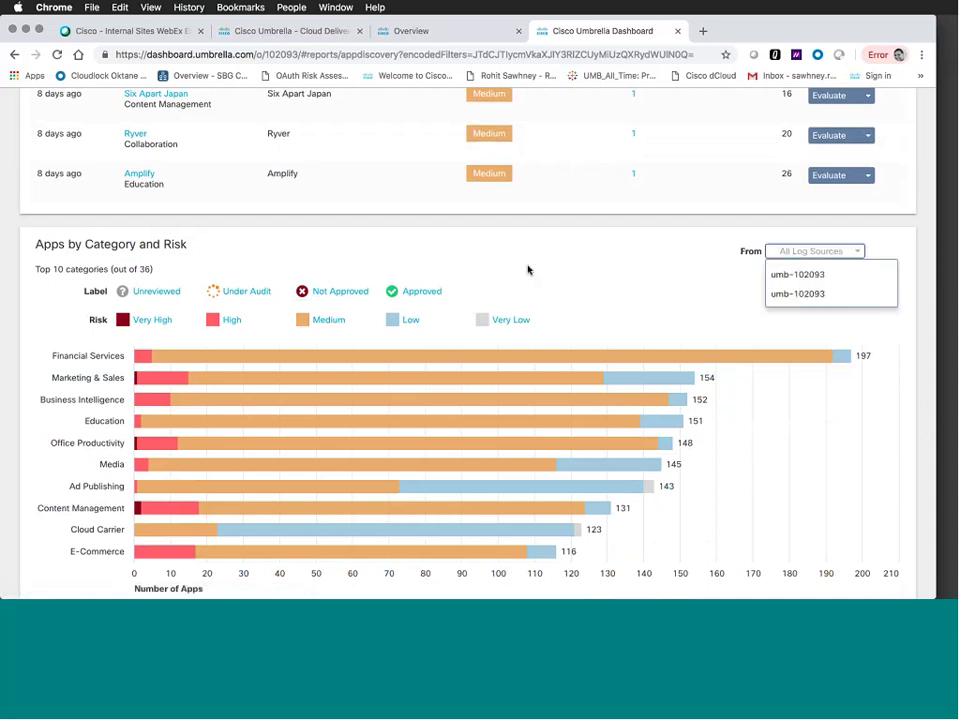
{"action": "left_click", "coordinate": [286, 259]}
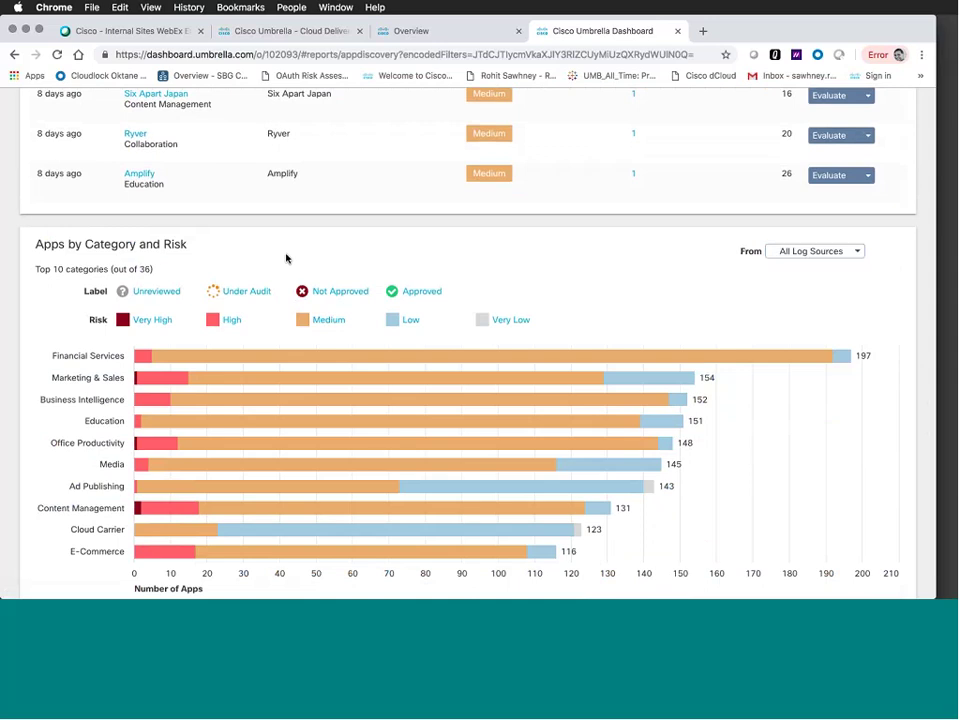
Open the full list of unreviewed apps and view the weighted risk summaries for ProxySite and Private Tunnel.
{"action": "scroll", "coordinate": [286, 259], "scroll_direction": "up", "scroll_amount": 15}
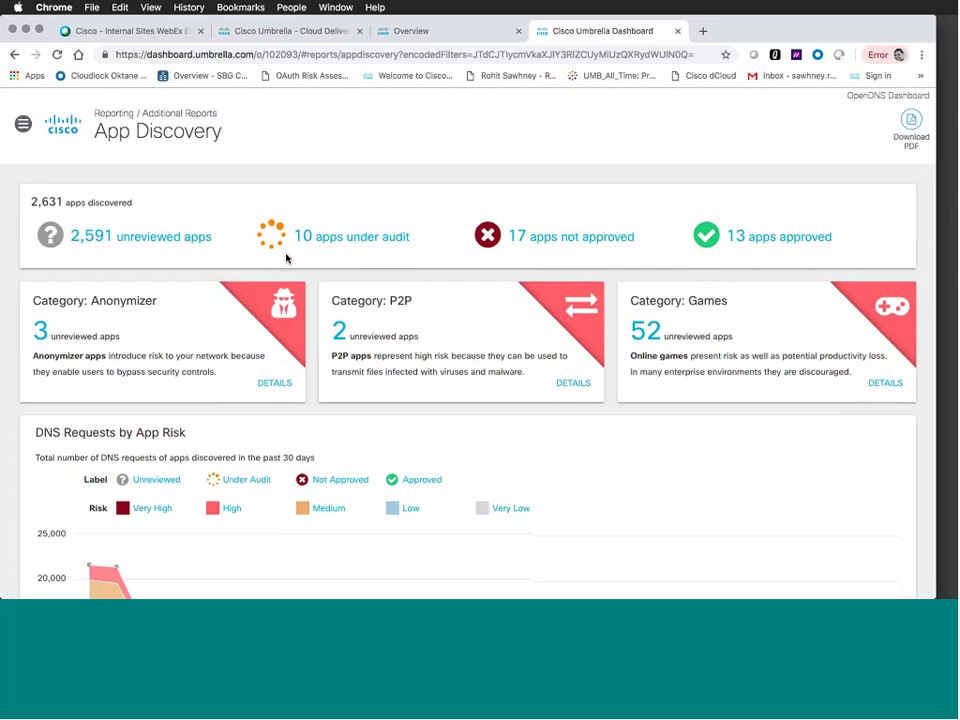
{"action": "left_click", "coordinate": [115, 245]}
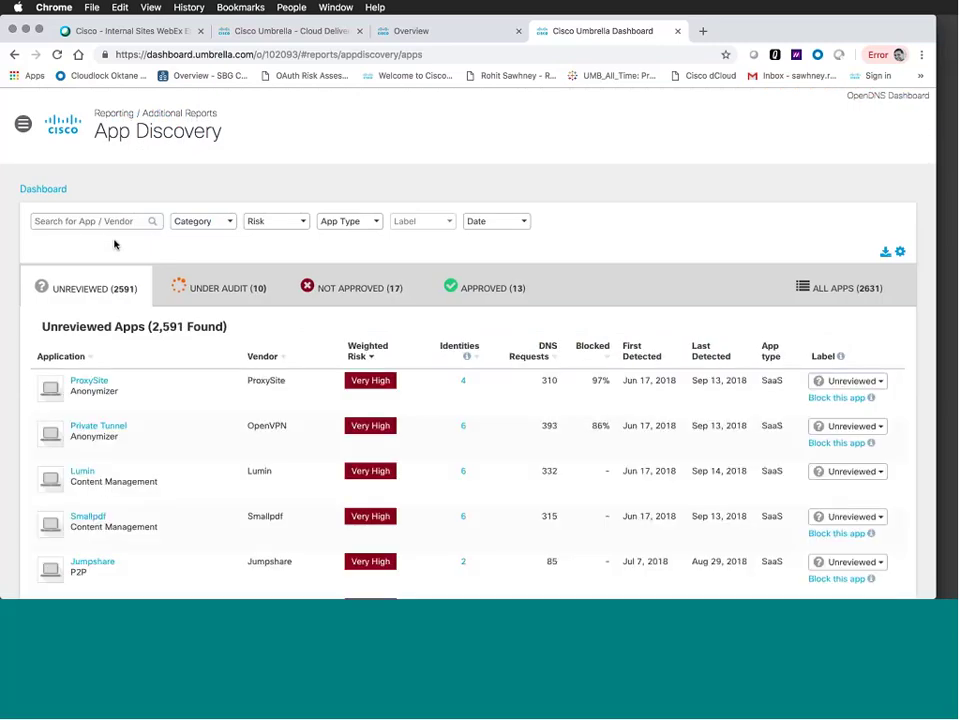
{"action": "scroll", "coordinate": [114, 245], "scroll_direction": "down", "scroll_amount": 2}
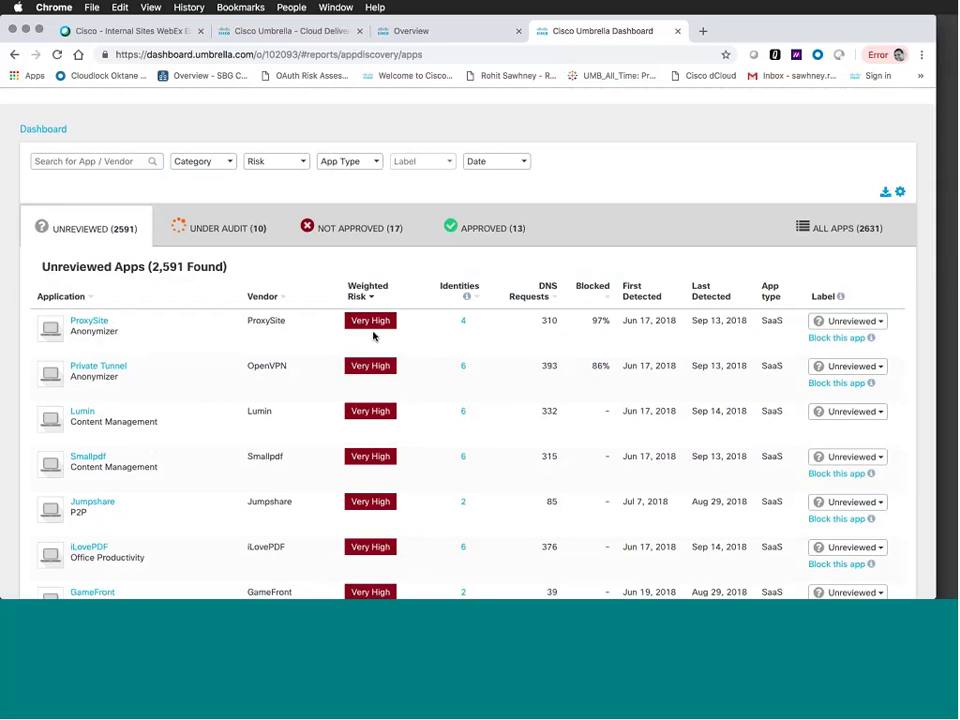
{"action": "mouse_move", "coordinate": [376, 316]}
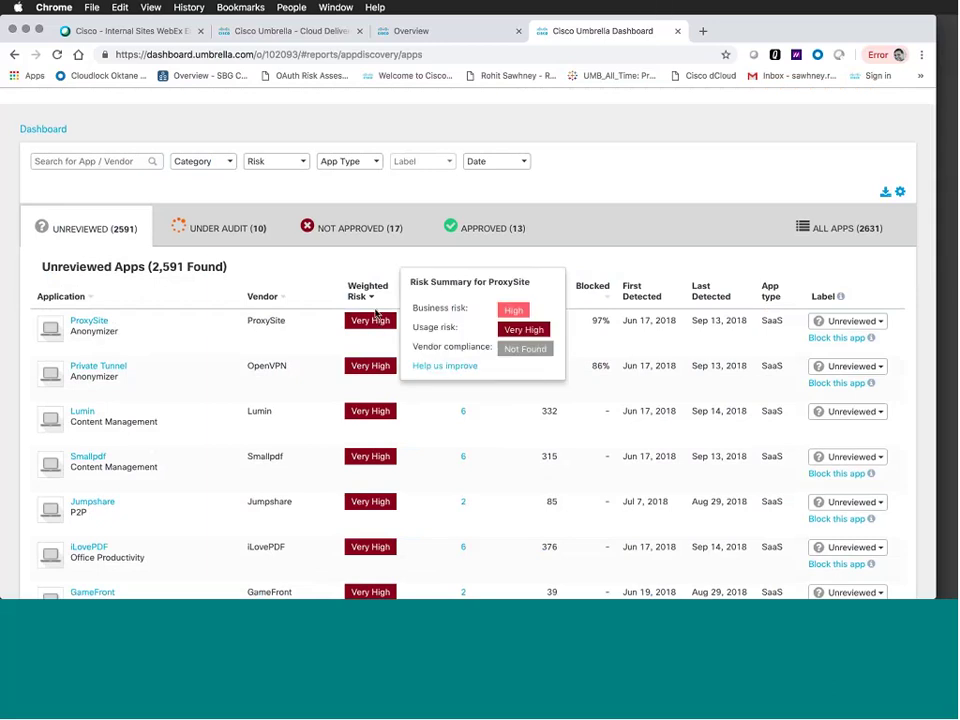
{"action": "mouse_move", "coordinate": [376, 368]}
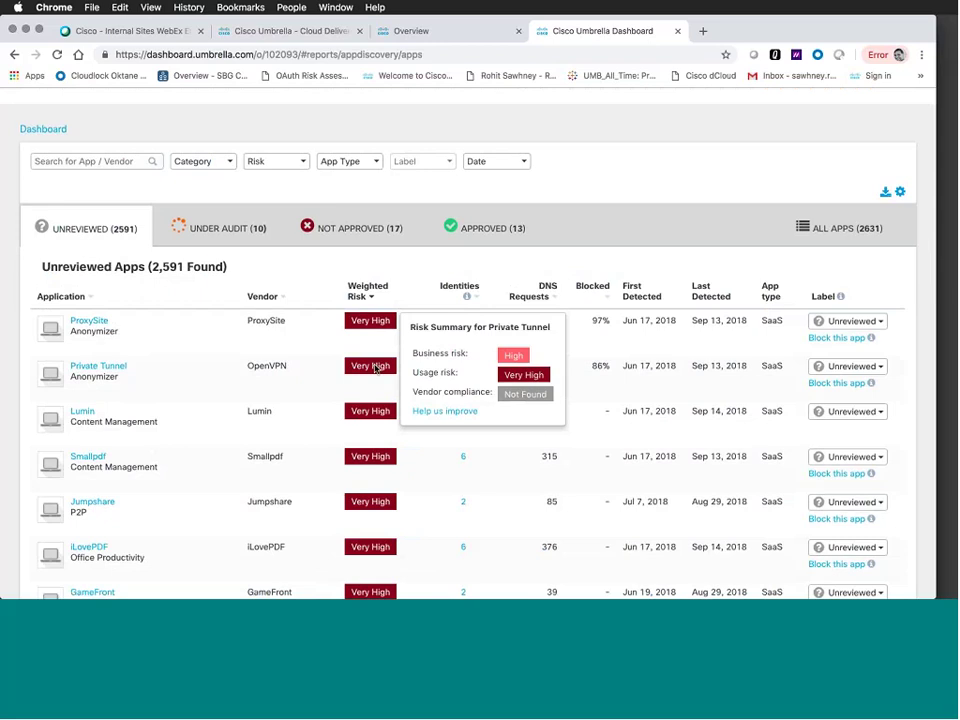
{"action": "mouse_move", "coordinate": [469, 302]}
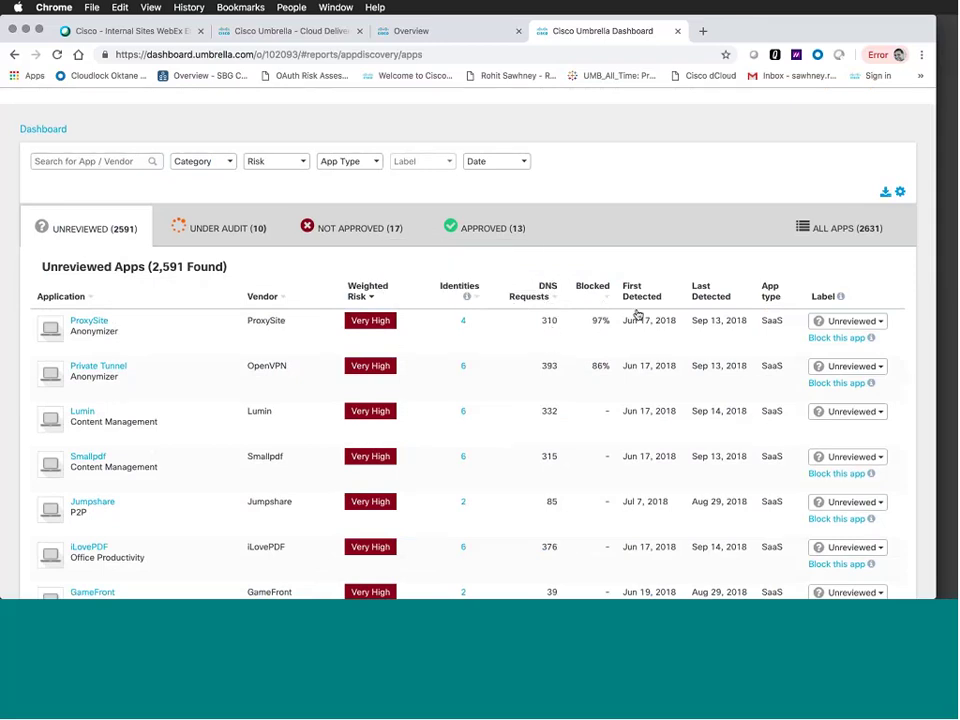
View the label options for ProxySite and the information note on blocking this app.
{"action": "scroll", "coordinate": [637, 315], "scroll_direction": "down", "scroll_amount": 1}
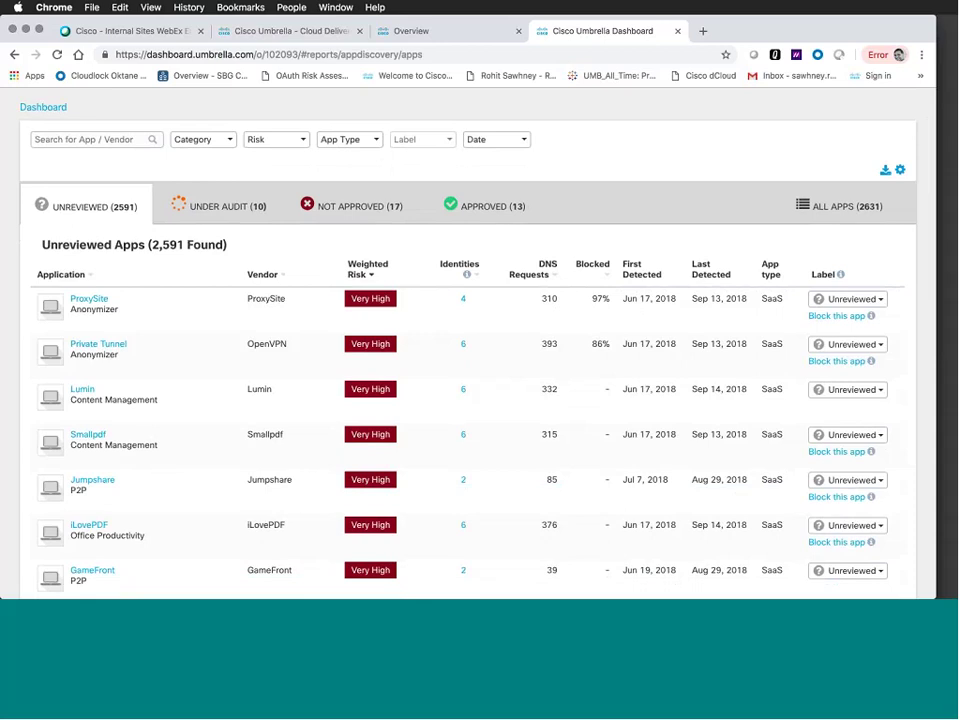
{"action": "scroll", "coordinate": [654, 279], "scroll_direction": "up", "scroll_amount": 2}
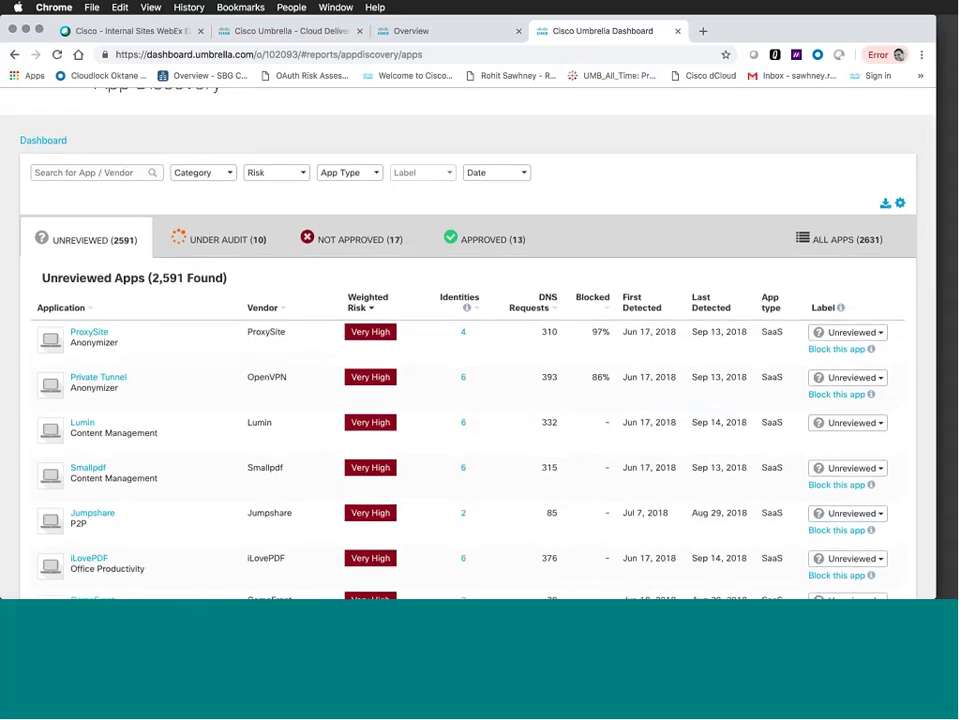
{"action": "scroll", "coordinate": [767, 311], "scroll_direction": "up", "scroll_amount": 2}
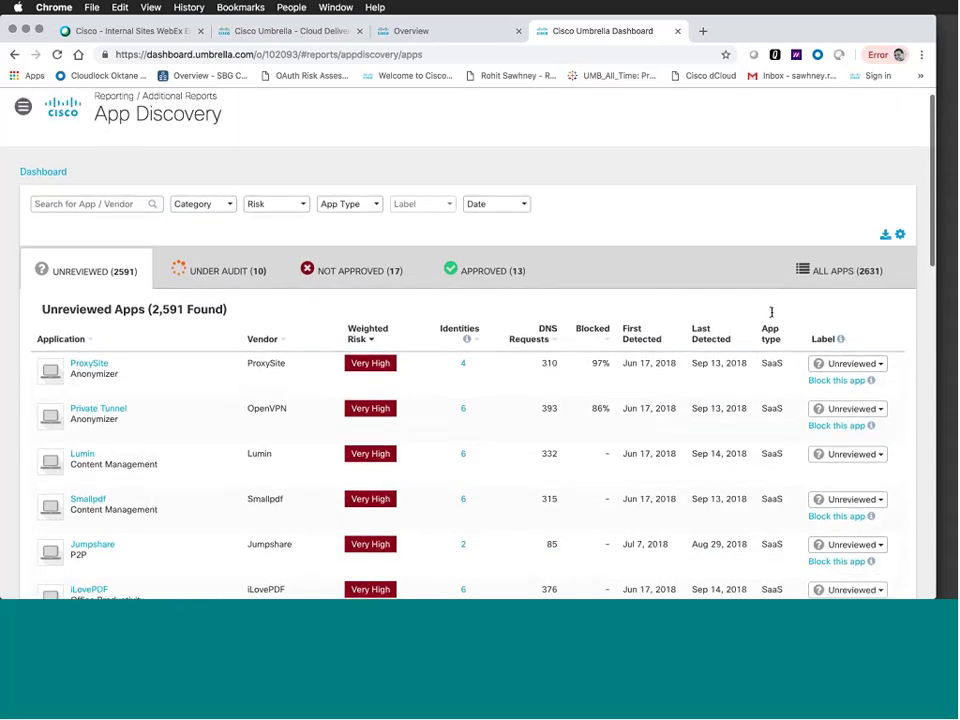
{"action": "scroll", "coordinate": [804, 379], "scroll_direction": "up", "scroll_amount": 1}
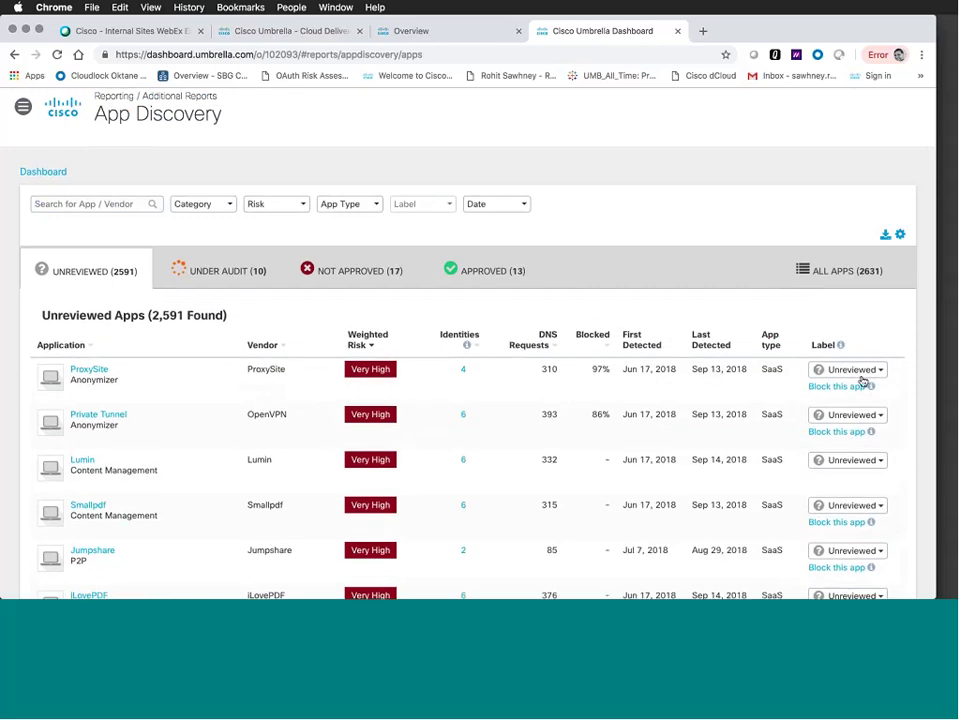
{"action": "left_click", "coordinate": [881, 372]}
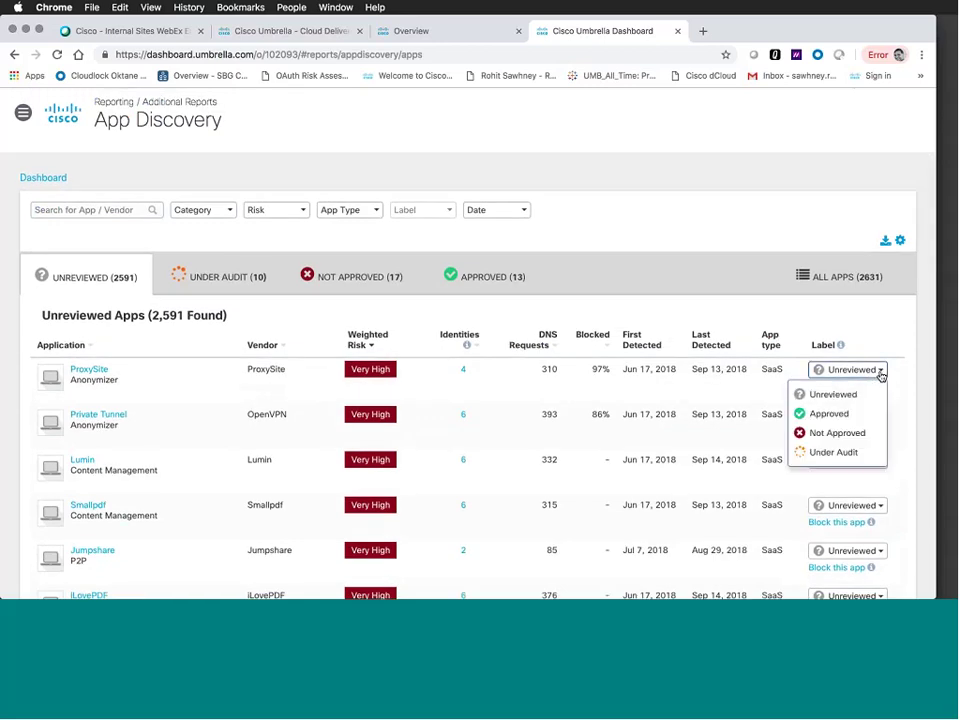
{"action": "left_click", "coordinate": [863, 325]}
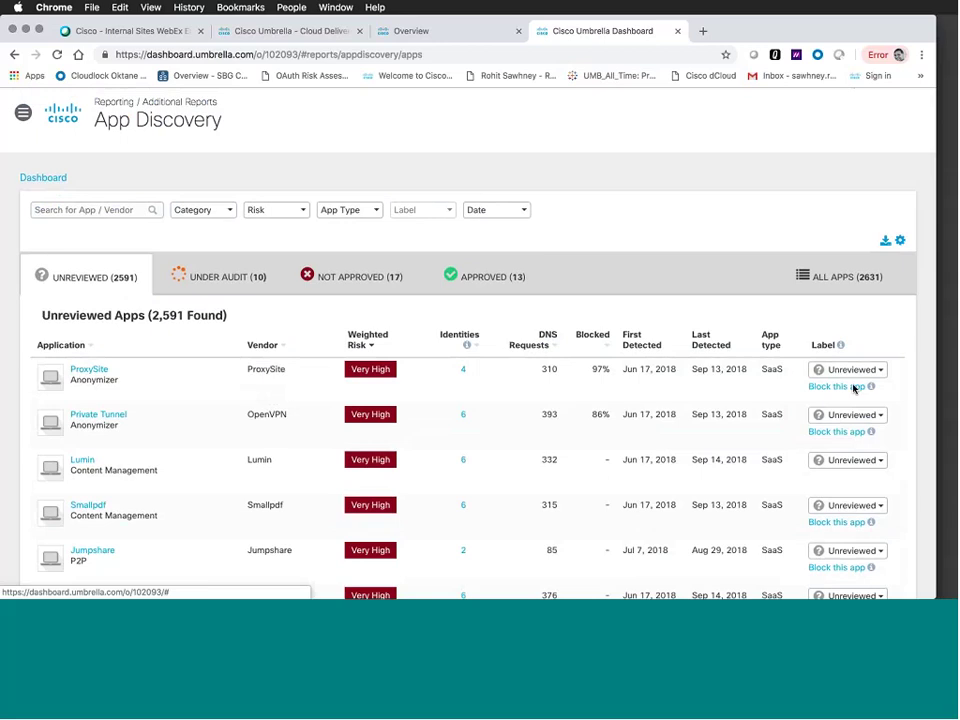
{"action": "mouse_move", "coordinate": [871, 389]}
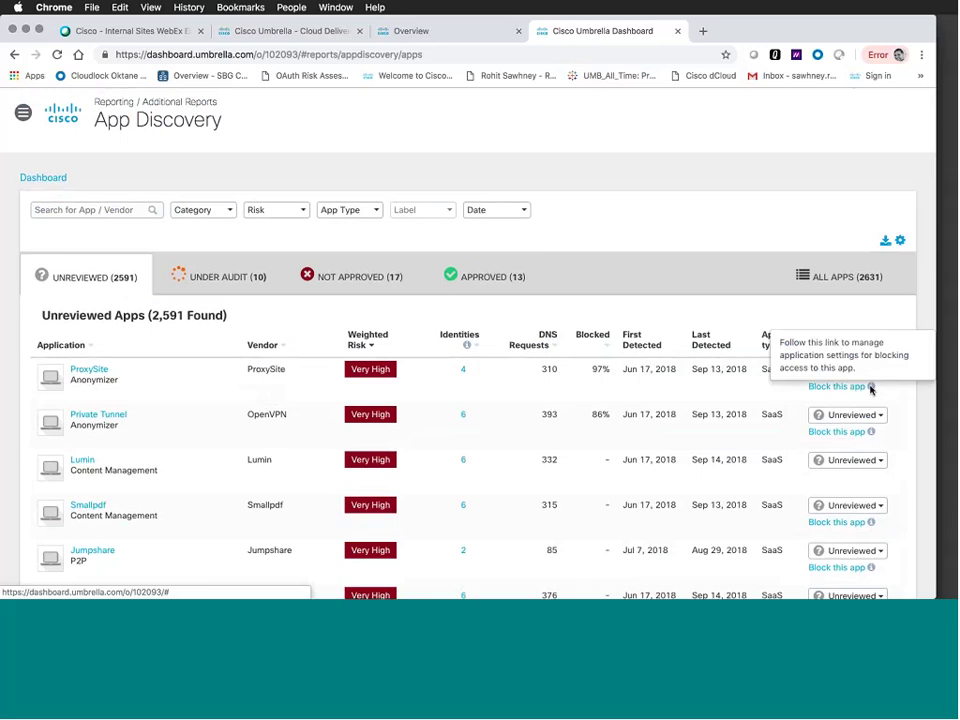
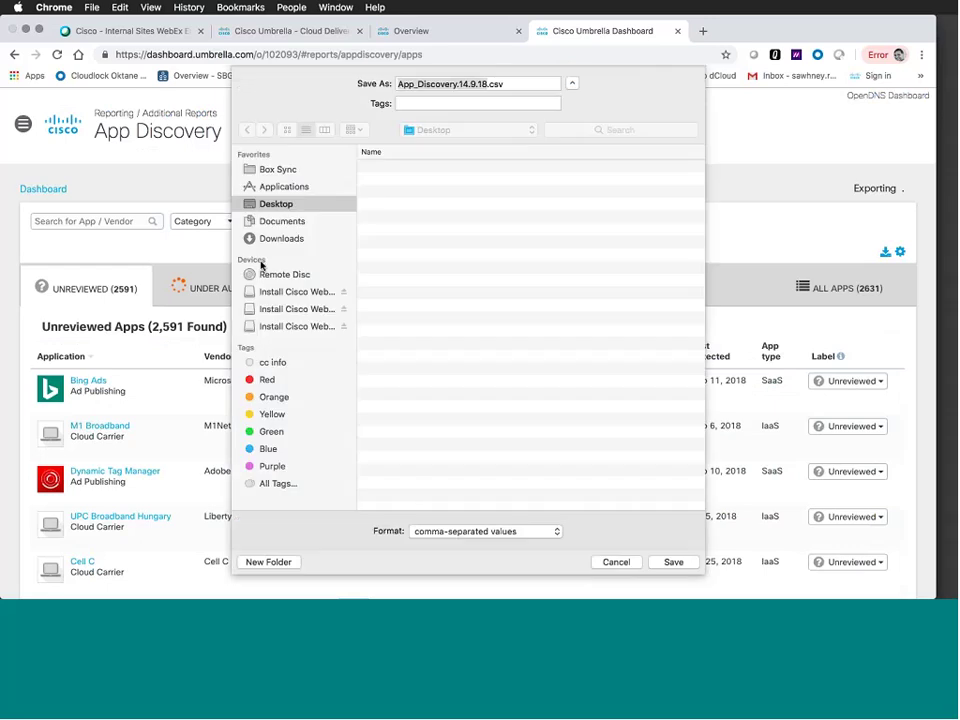
Cancel saving the exported CSV and search the unreviewed apps for webex.
{"action": "key", "text": "Escape"}
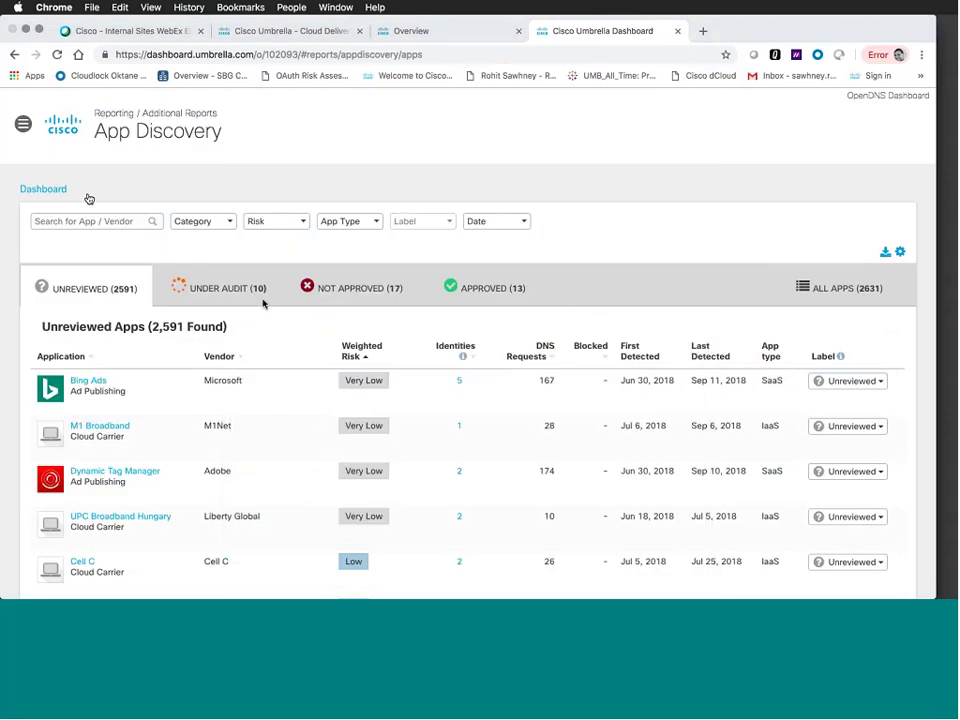
{"action": "left_click", "coordinate": [116, 221]}
{"action": "type", "text": "wee"}
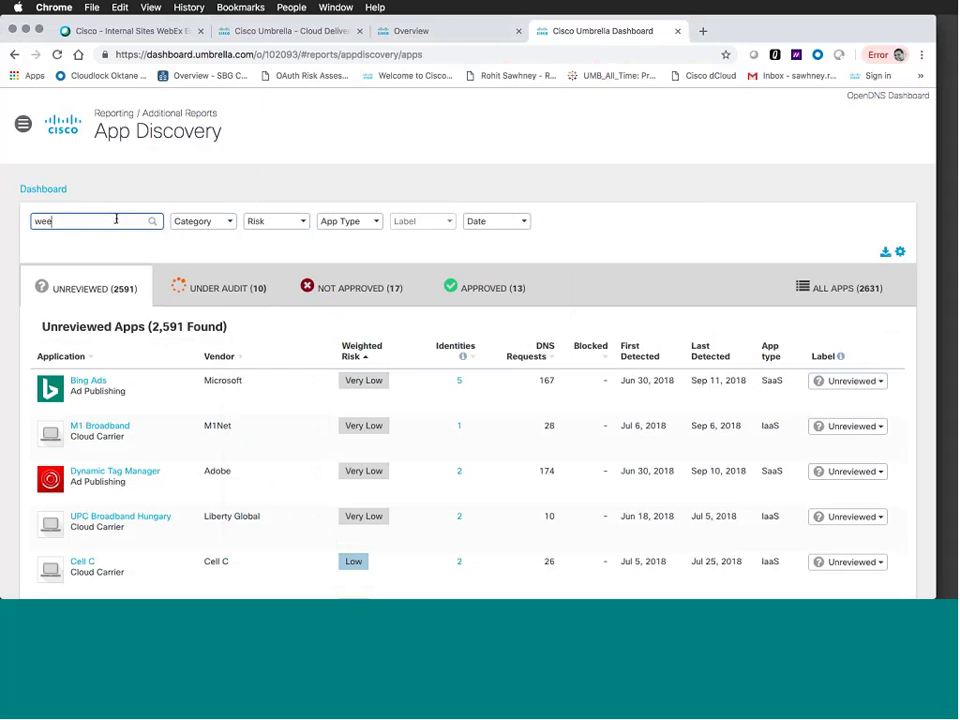
{"action": "key", "text": "BackSpace"}
{"action": "type", "text": "b"}
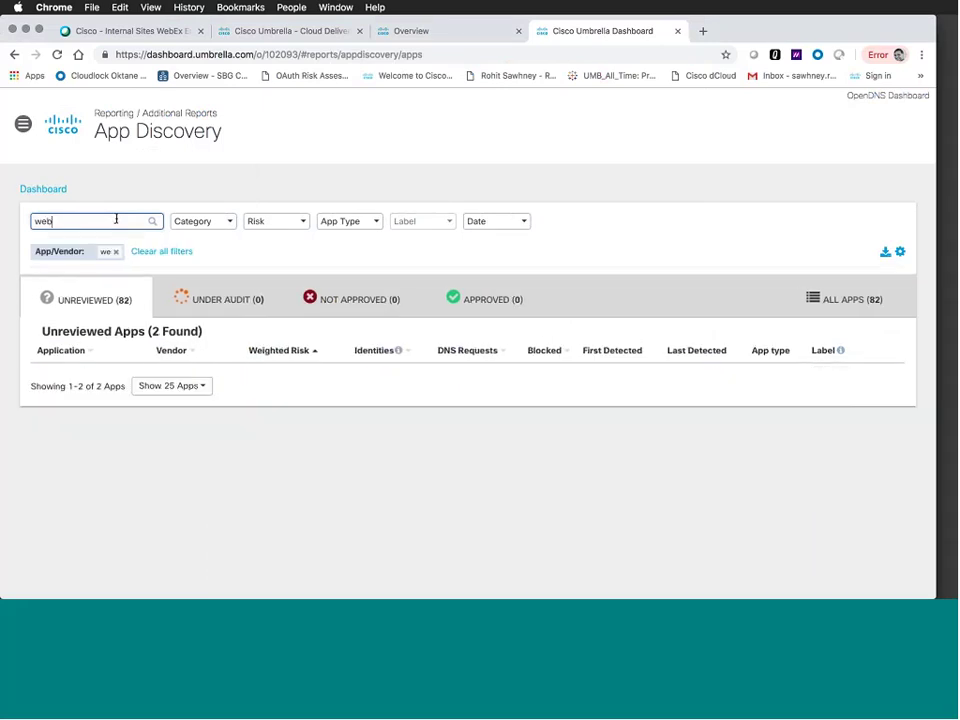
{"action": "type", "text": "e"}
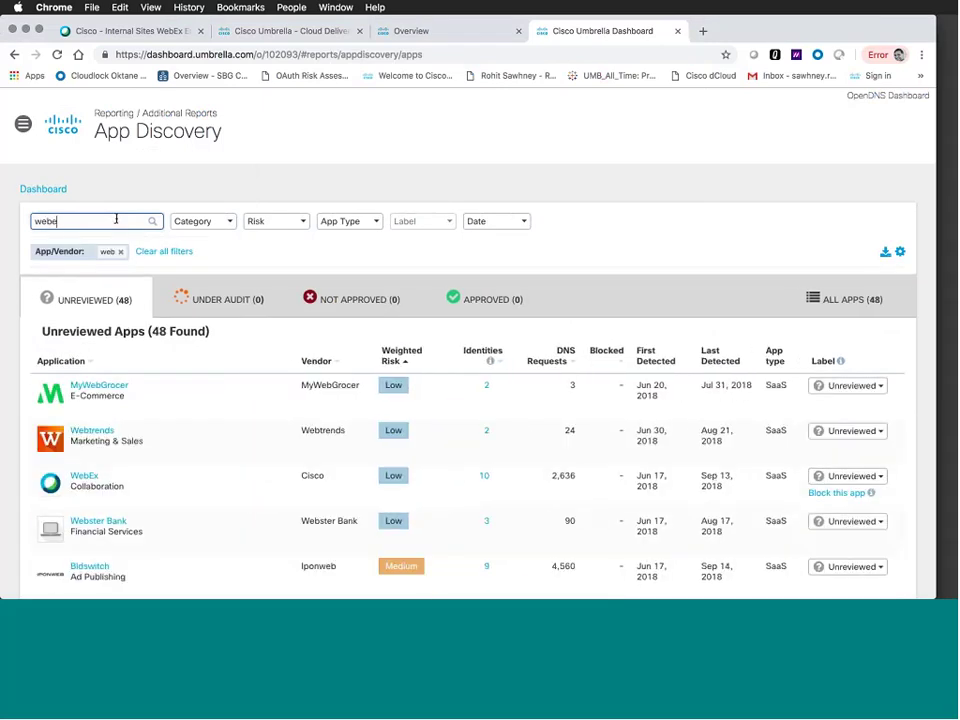
{"action": "type", "text": "x"}
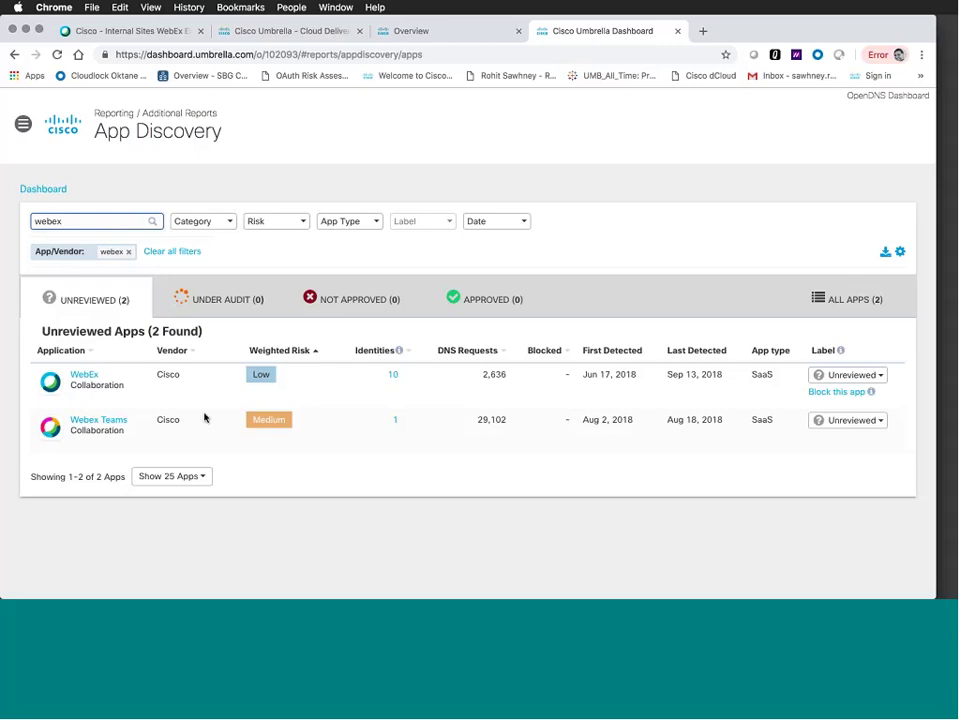
View the category, risk and date filter options for the app list without applying any of them.
{"action": "left_click", "coordinate": [225, 221]}
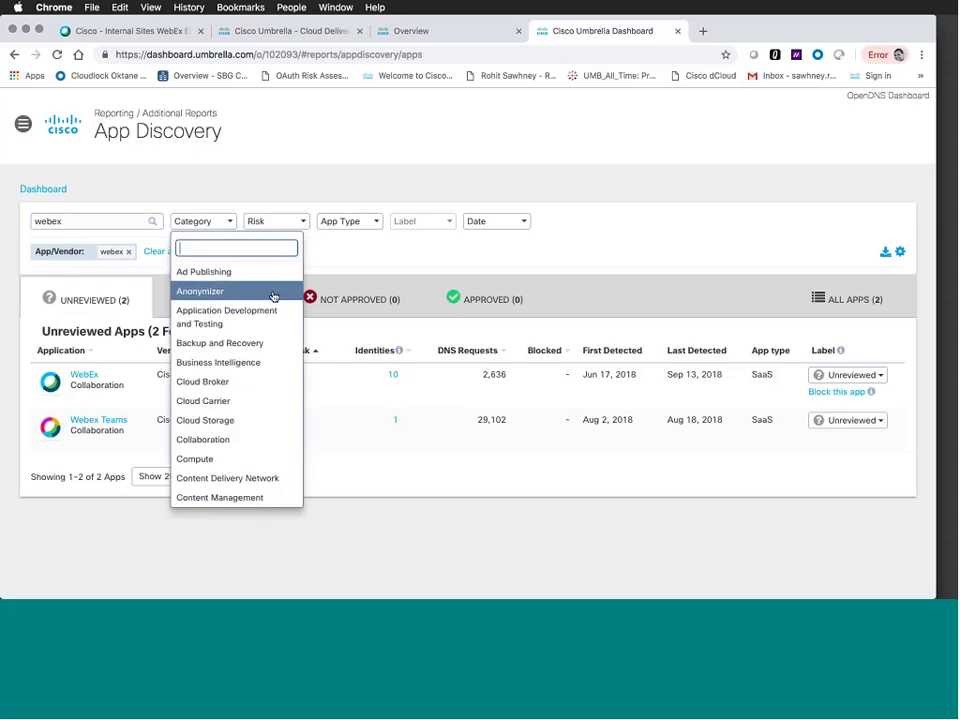
{"action": "left_click", "coordinate": [298, 222]}
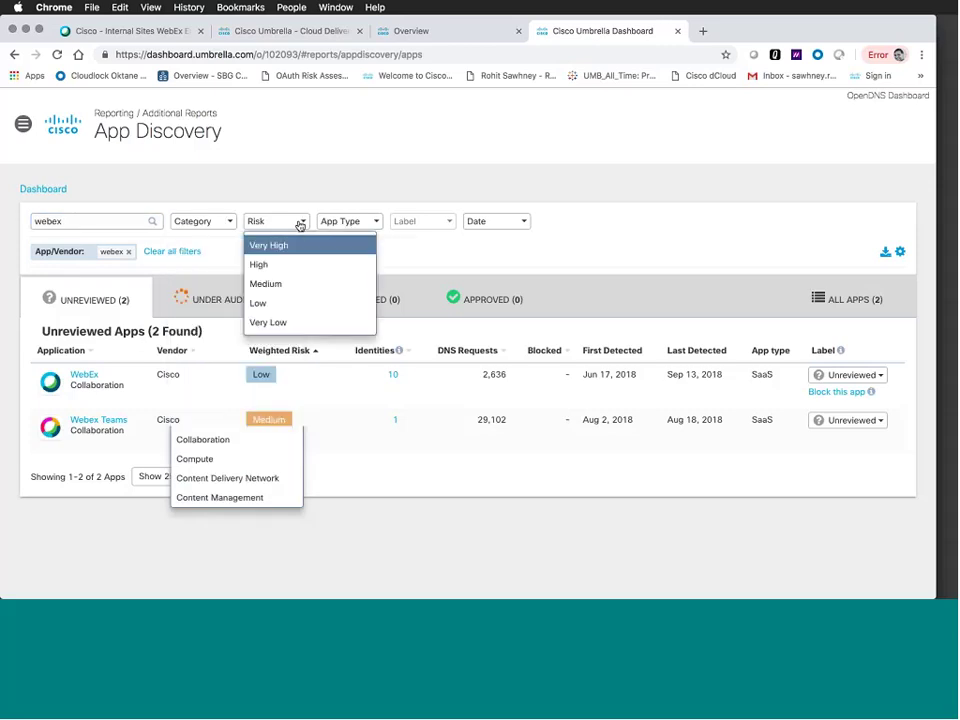
{"action": "left_click", "coordinate": [343, 222]}
{"action": "left_click", "coordinate": [428, 222]}
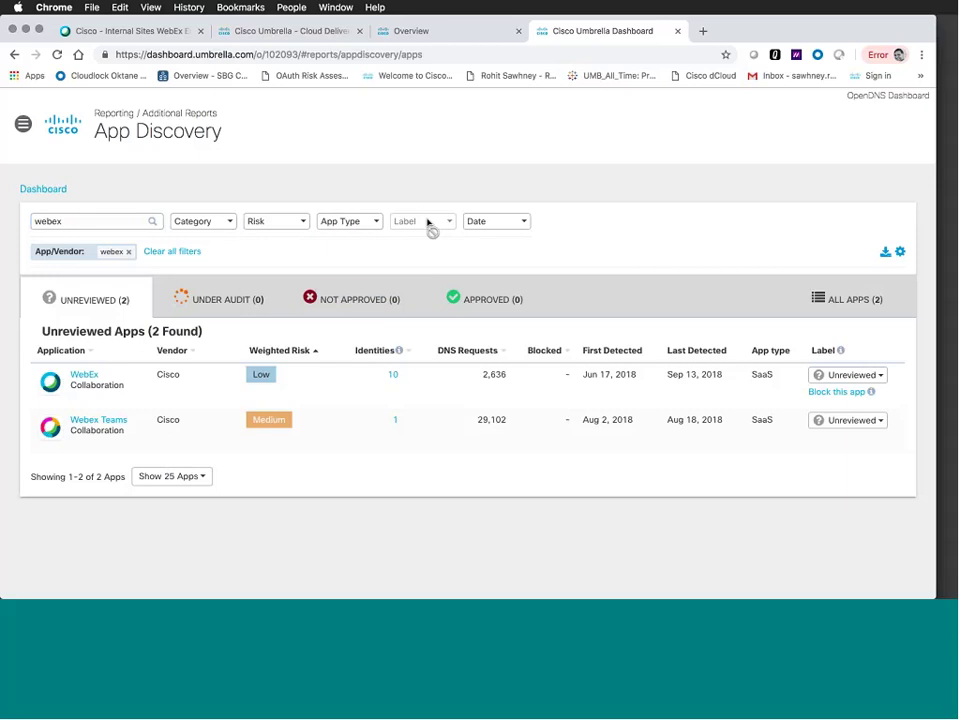
{"action": "left_click", "coordinate": [519, 228]}
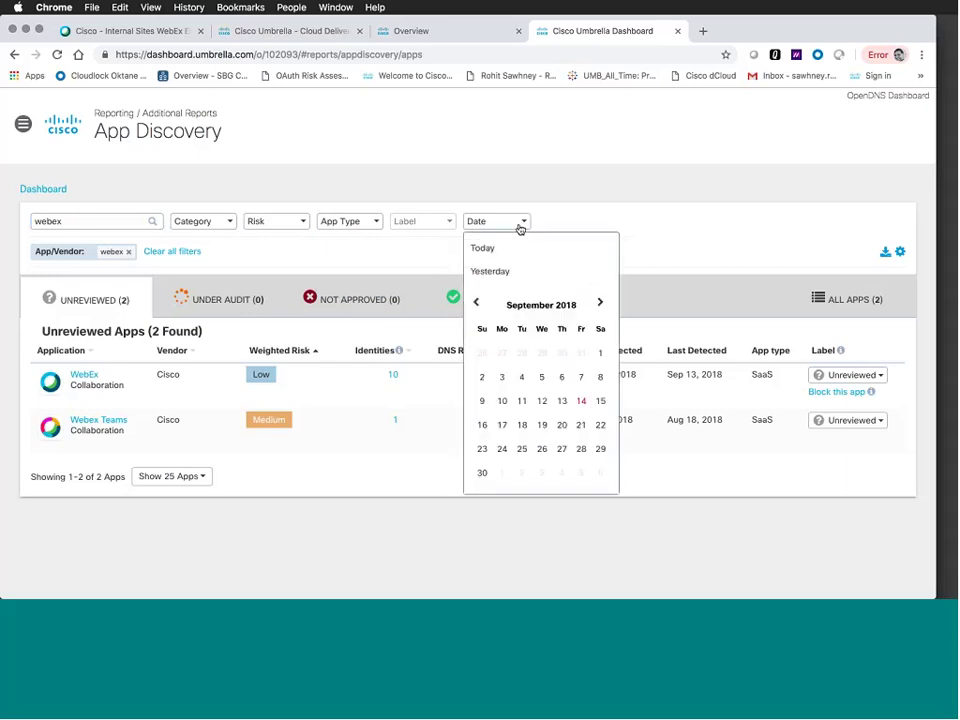
{"action": "left_click", "coordinate": [377, 204]}
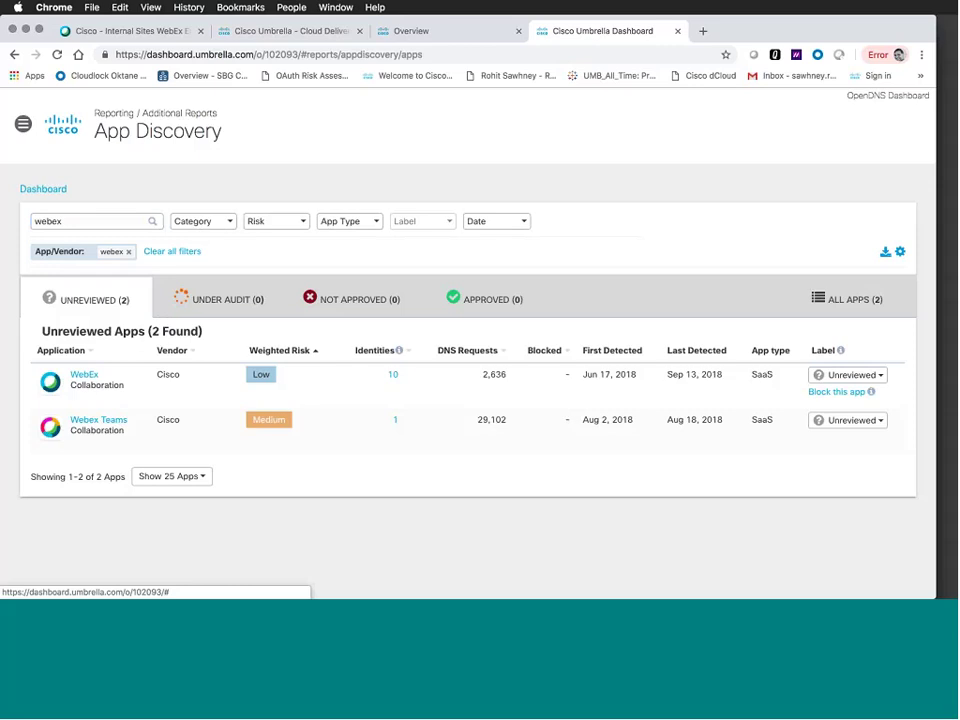
Open the WebEx app details, reviewing how its risk is calculated and the form for suggesting a risk score improvement.
{"action": "left_click", "coordinate": [89, 378]}
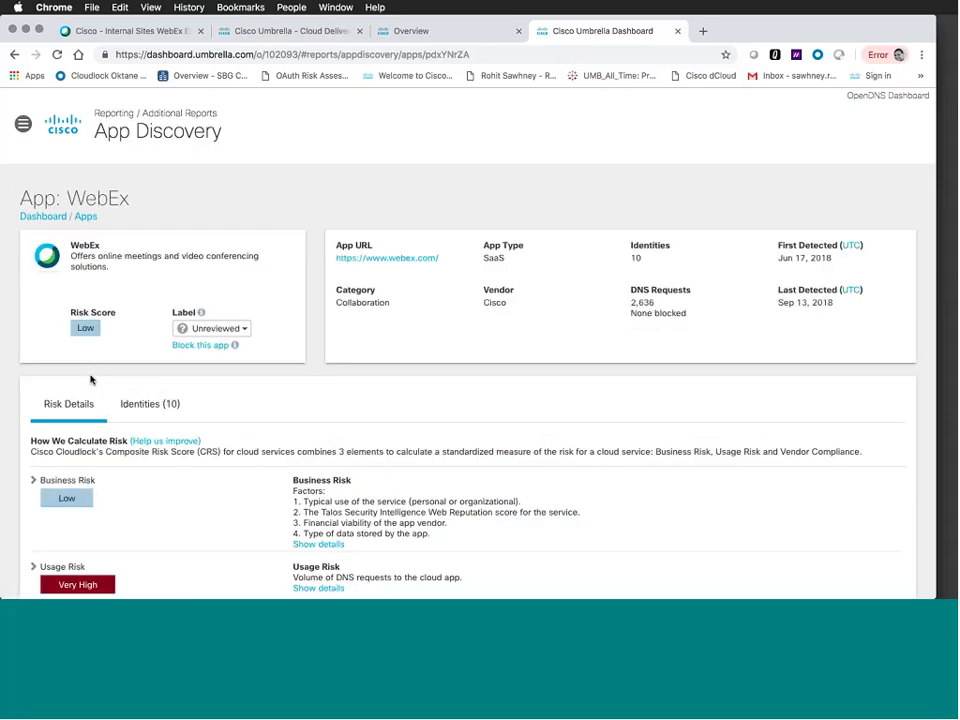
{"action": "mouse_move", "coordinate": [93, 334]}
{"action": "scroll", "coordinate": [203, 375], "scroll_direction": "down", "scroll_amount": 2}
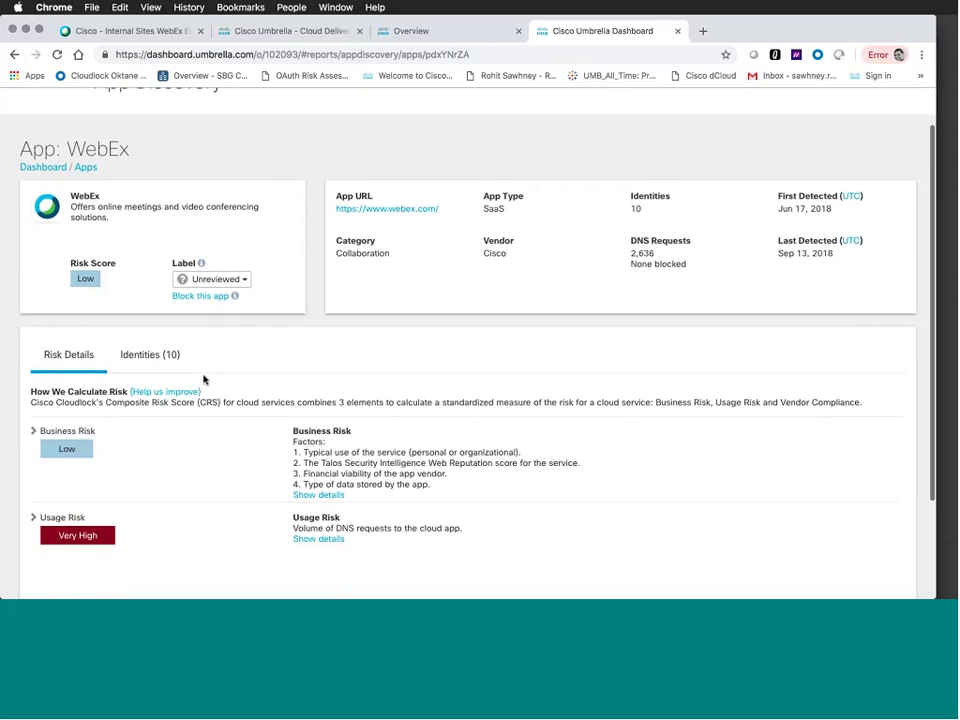
{"action": "scroll", "coordinate": [203, 379], "scroll_direction": "down", "scroll_amount": 3}
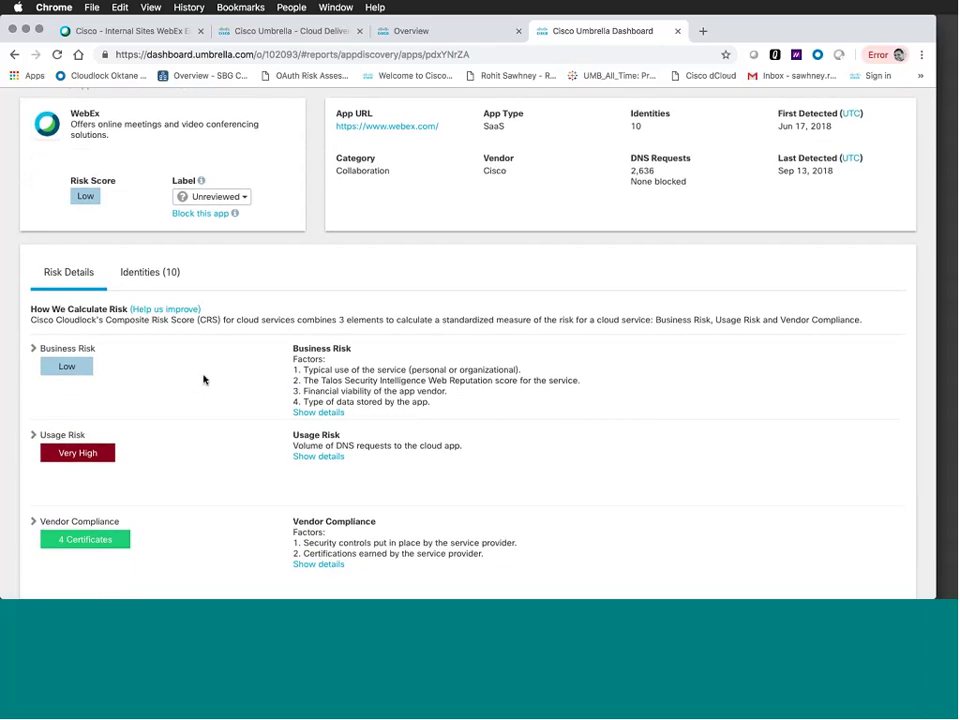
{"action": "scroll", "coordinate": [203, 379], "scroll_direction": "down", "scroll_amount": 1}
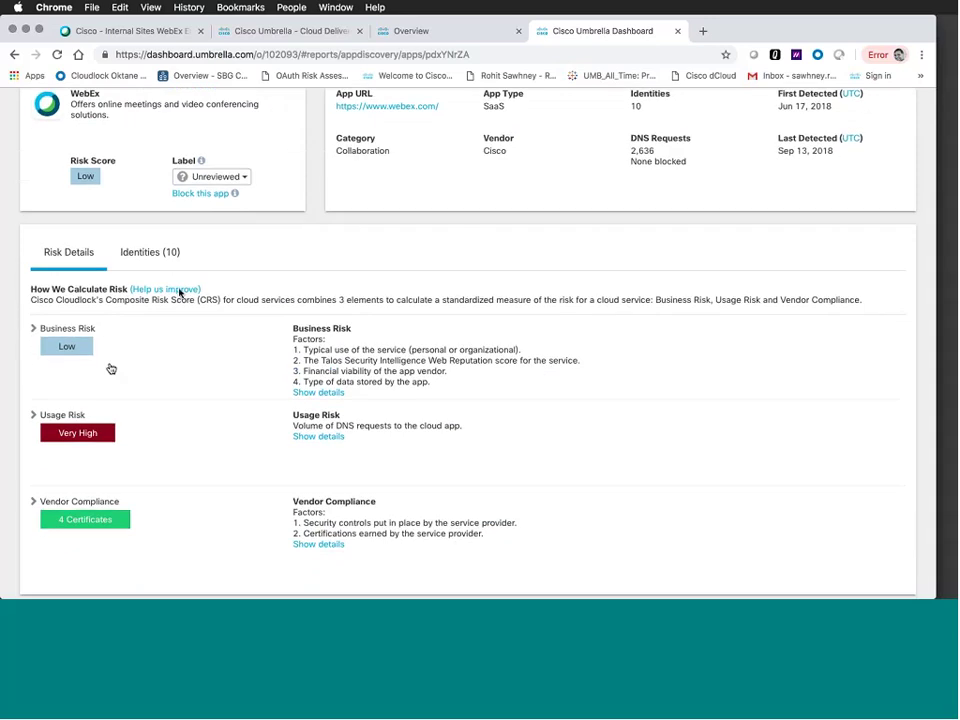
{"action": "left_click", "coordinate": [181, 292]}
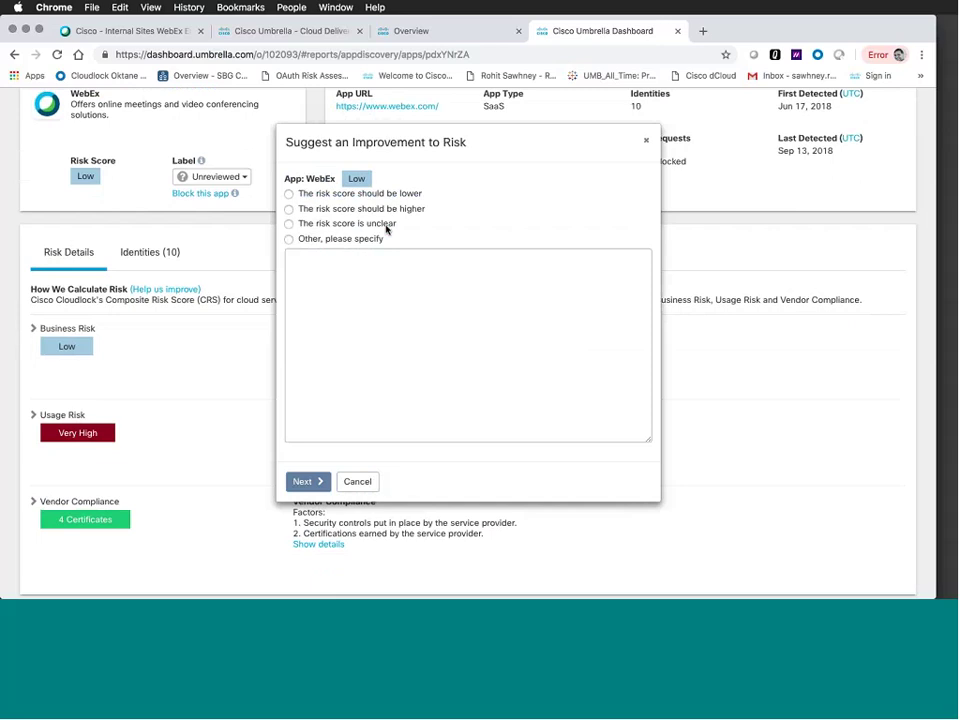
{"action": "left_click", "coordinate": [357, 482]}
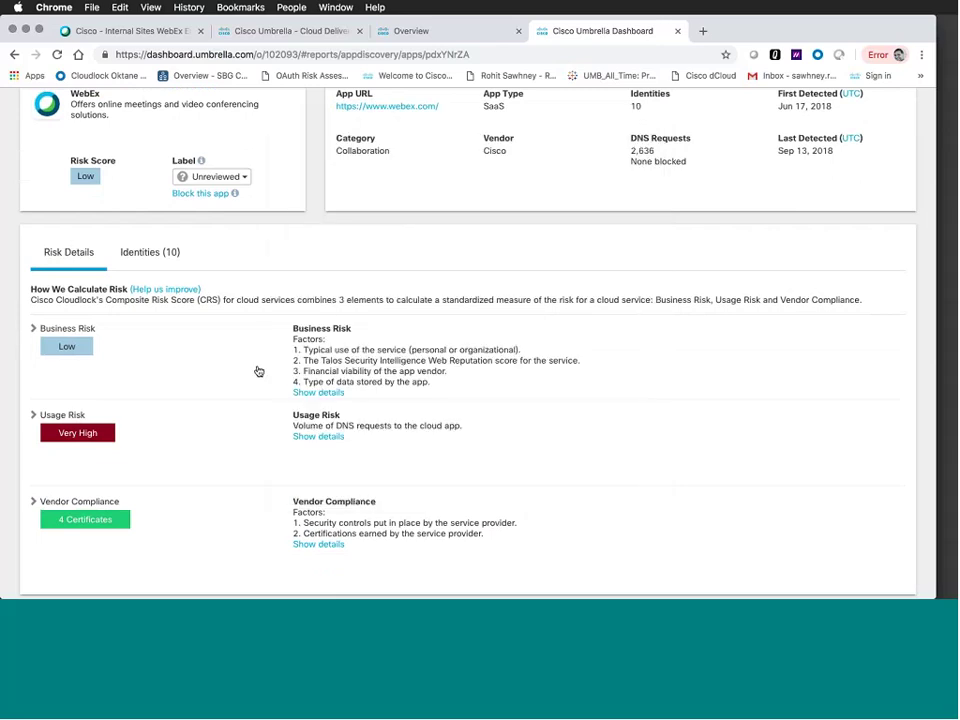
Expand WebEx's Business Risk details and examine its factors, including the information note on Web Reputation.
{"action": "left_click", "coordinate": [33, 330]}
{"action": "scroll", "coordinate": [31, 334], "scroll_direction": "down", "scroll_amount": 1}
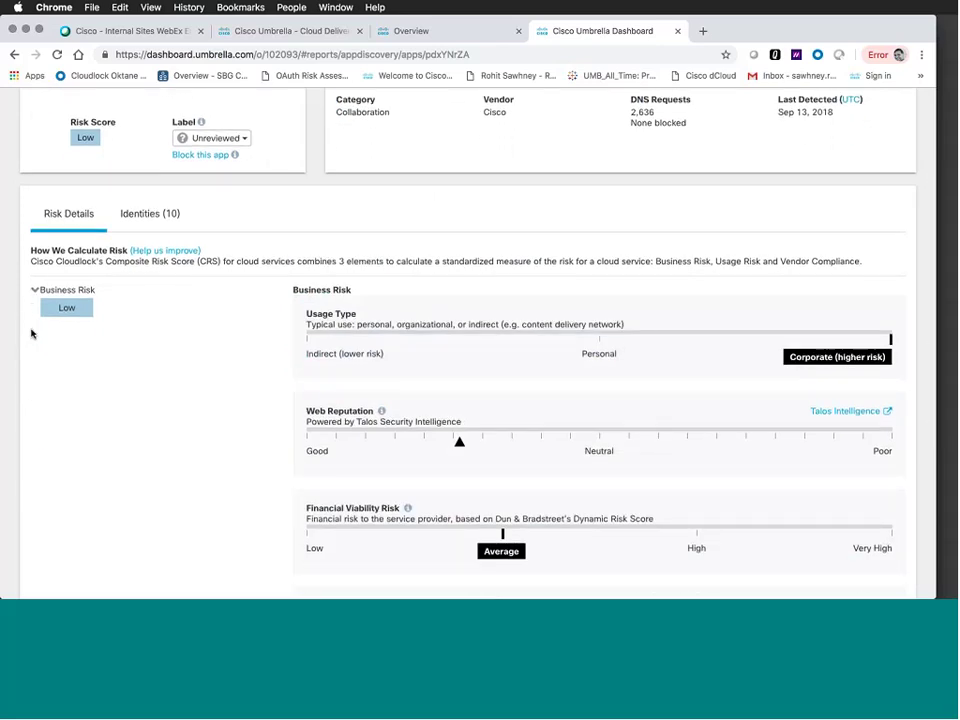
{"action": "scroll", "coordinate": [31, 334], "scroll_direction": "down", "scroll_amount": 5}
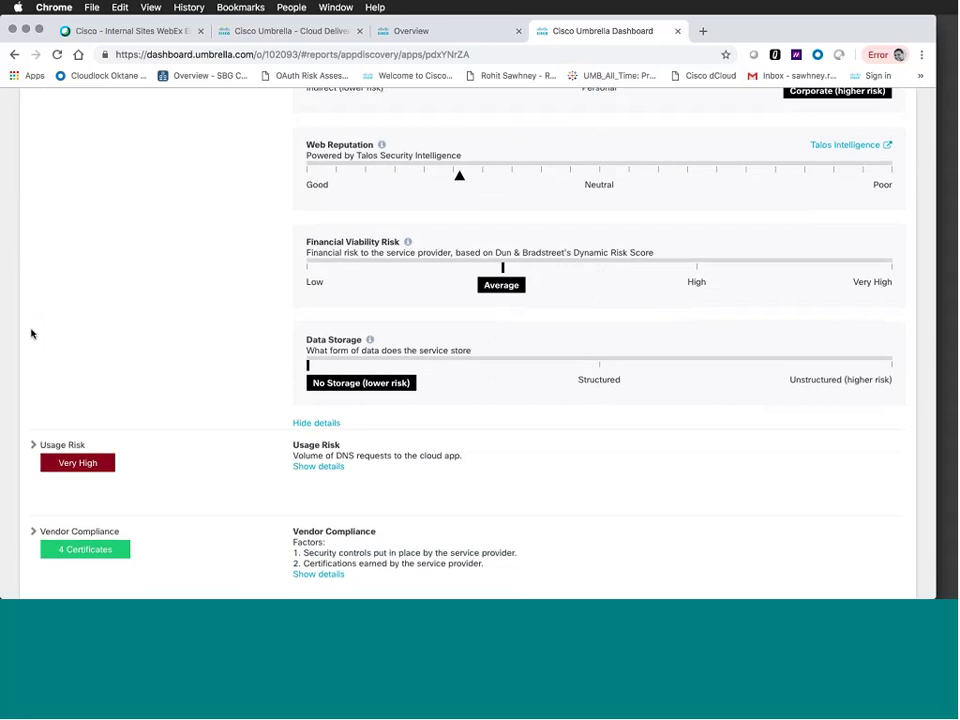
{"action": "scroll", "coordinate": [31, 334], "scroll_direction": "up", "scroll_amount": 3}
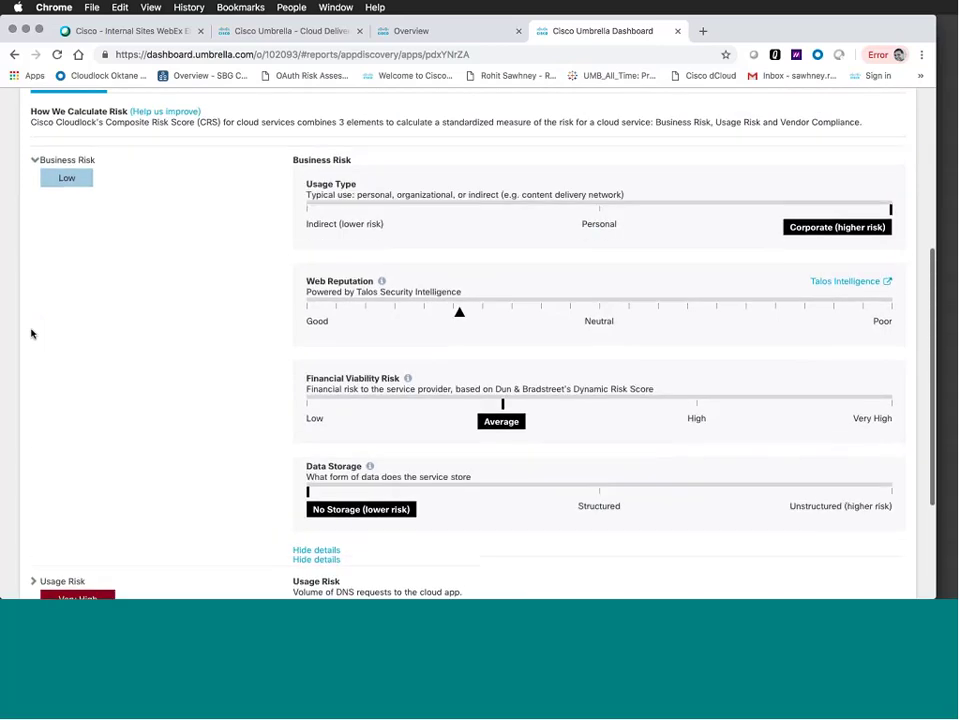
{"action": "scroll", "coordinate": [31, 334], "scroll_direction": "up", "scroll_amount": 1}
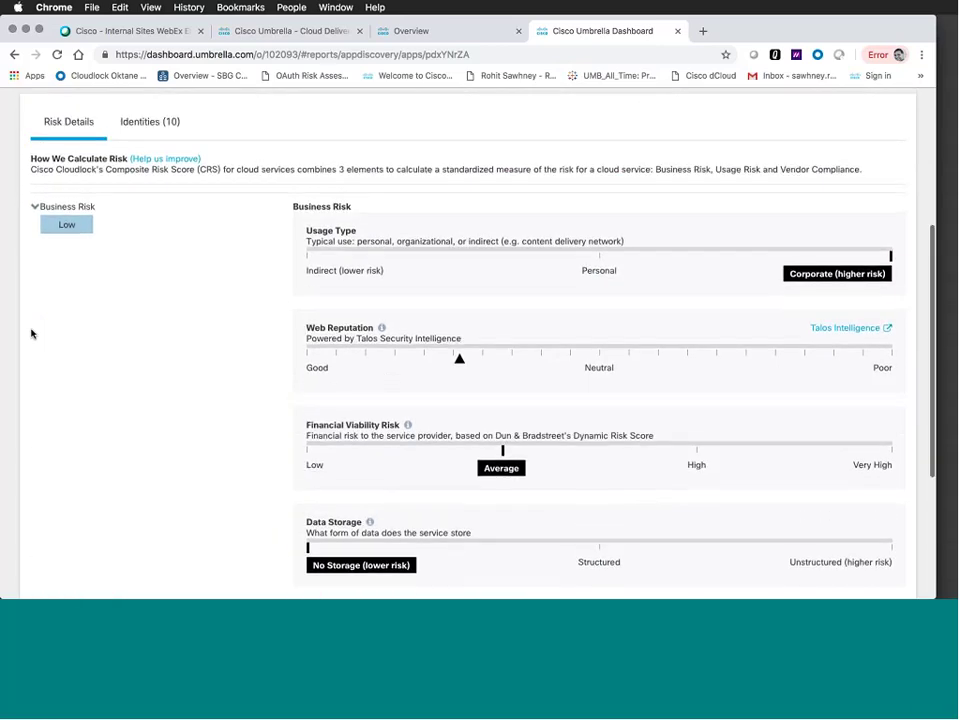
{"action": "scroll", "coordinate": [31, 334], "scroll_direction": "up", "scroll_amount": 1}
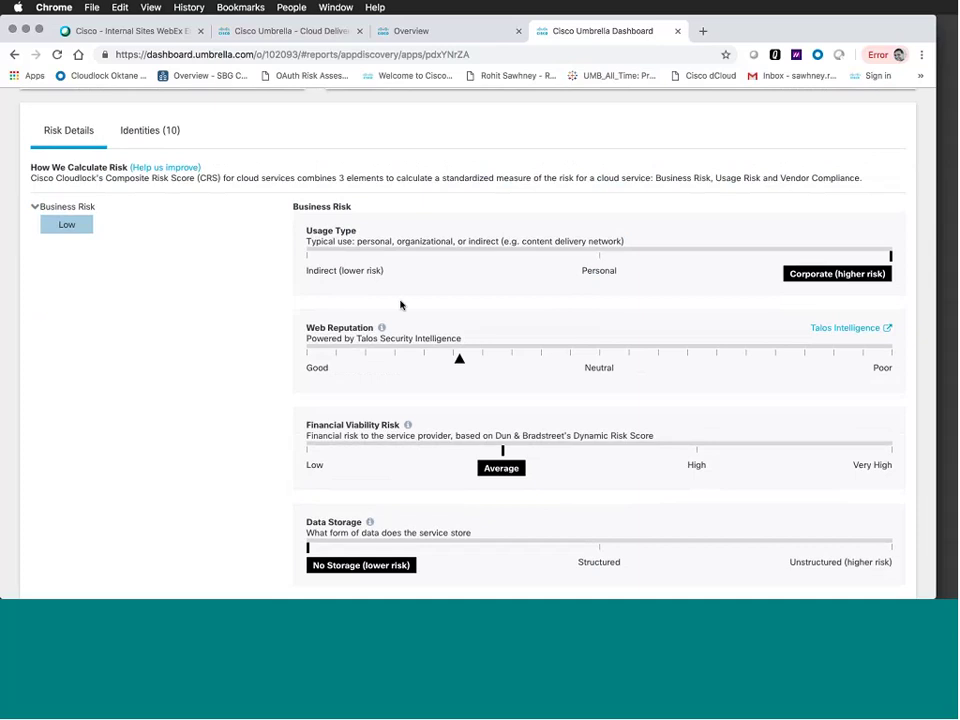
{"action": "mouse_move", "coordinate": [381, 328]}
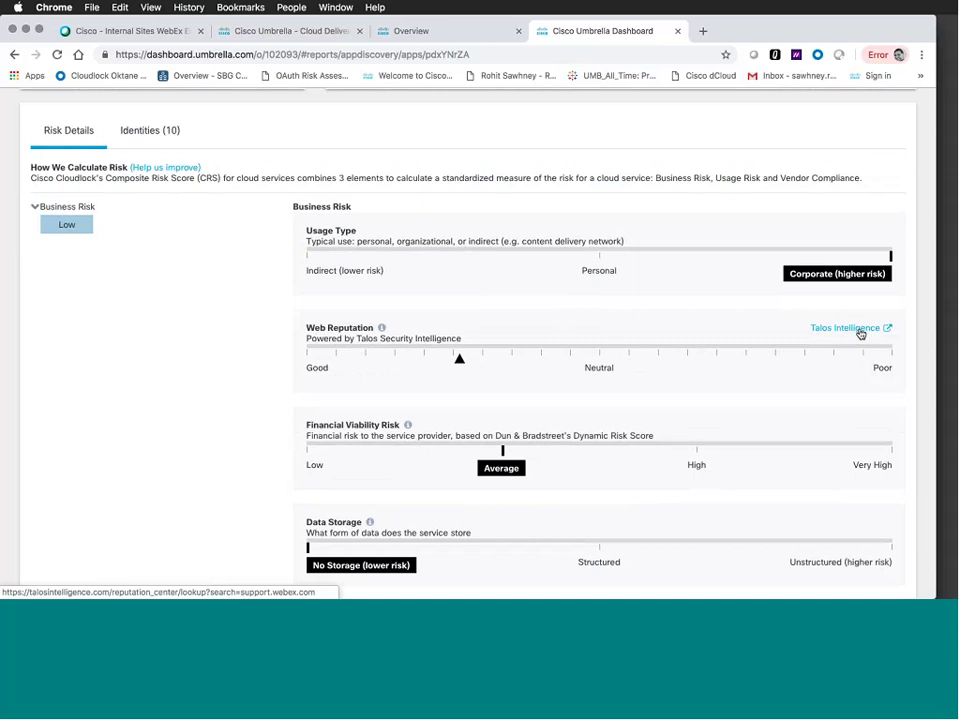
Open the Talos Intelligence lookup for support.webex.com, review its reputation details and blacklist status, and return to the Umbrella dashboard.
{"action": "left_click", "coordinate": [860, 333]}
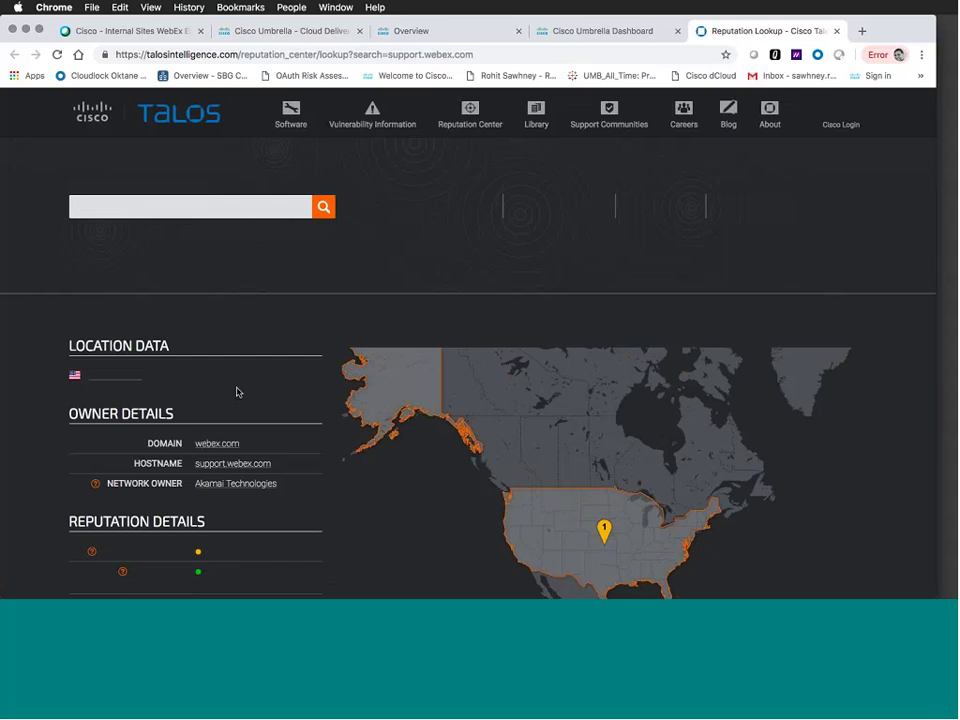
{"action": "scroll", "coordinate": [237, 392], "scroll_direction": "down", "scroll_amount": 1}
{"action": "scroll", "coordinate": [237, 392], "scroll_direction": "down", "scroll_amount": 5}
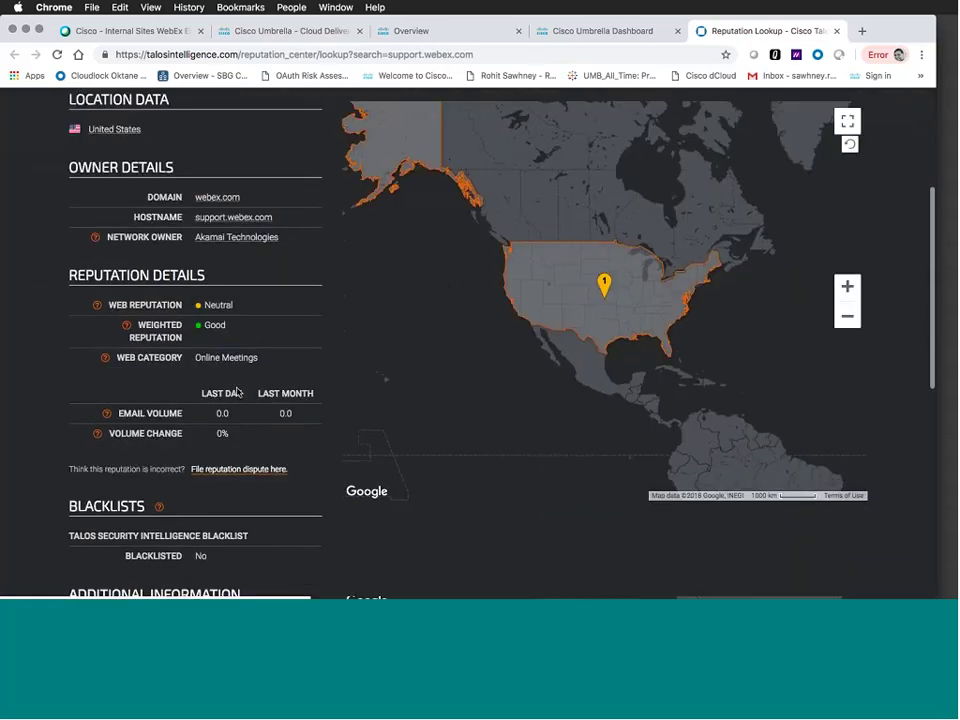
{"action": "scroll", "coordinate": [237, 392], "scroll_direction": "down", "scroll_amount": 1}
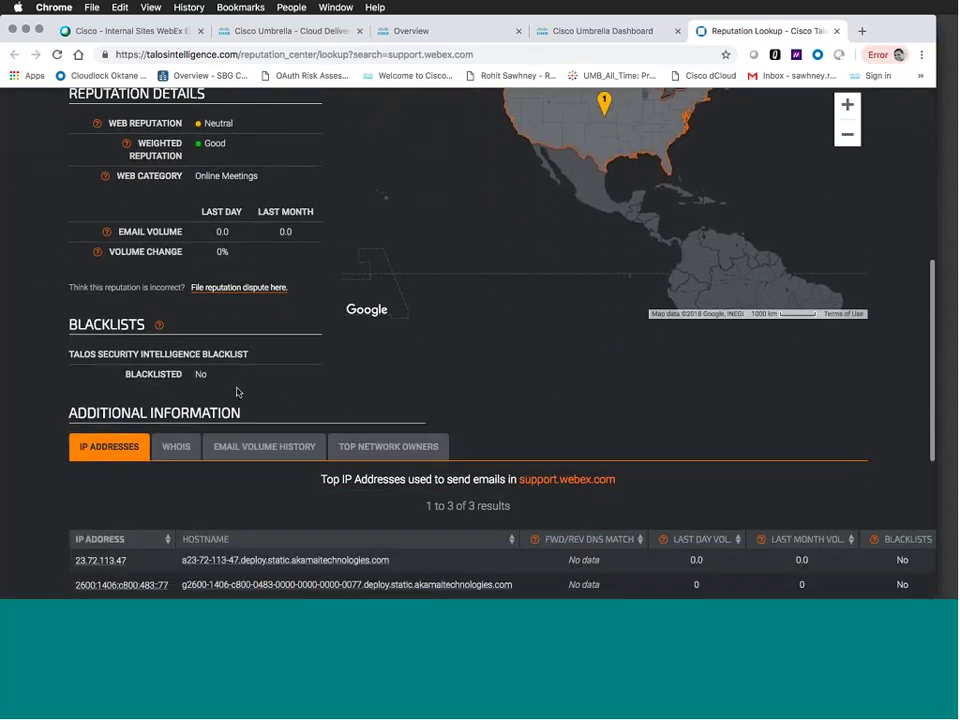
{"action": "scroll", "coordinate": [240, 390], "scroll_direction": "up", "scroll_amount": 2}
{"action": "scroll", "coordinate": [240, 390], "scroll_direction": "up", "scroll_amount": 4}
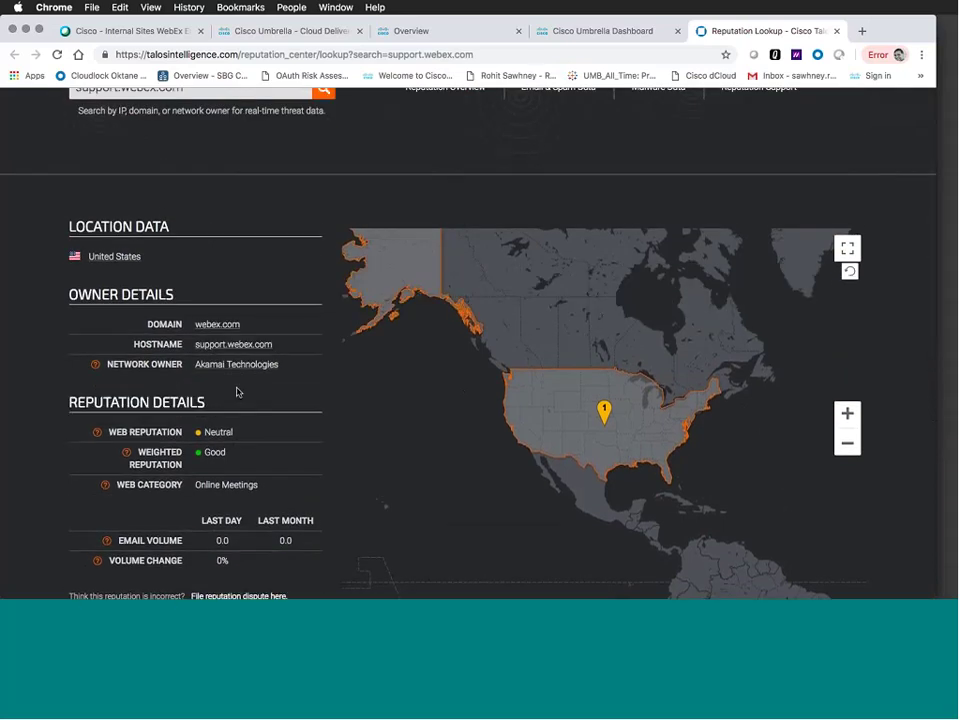
{"action": "key", "text": "ctrl+shift+Tab"}
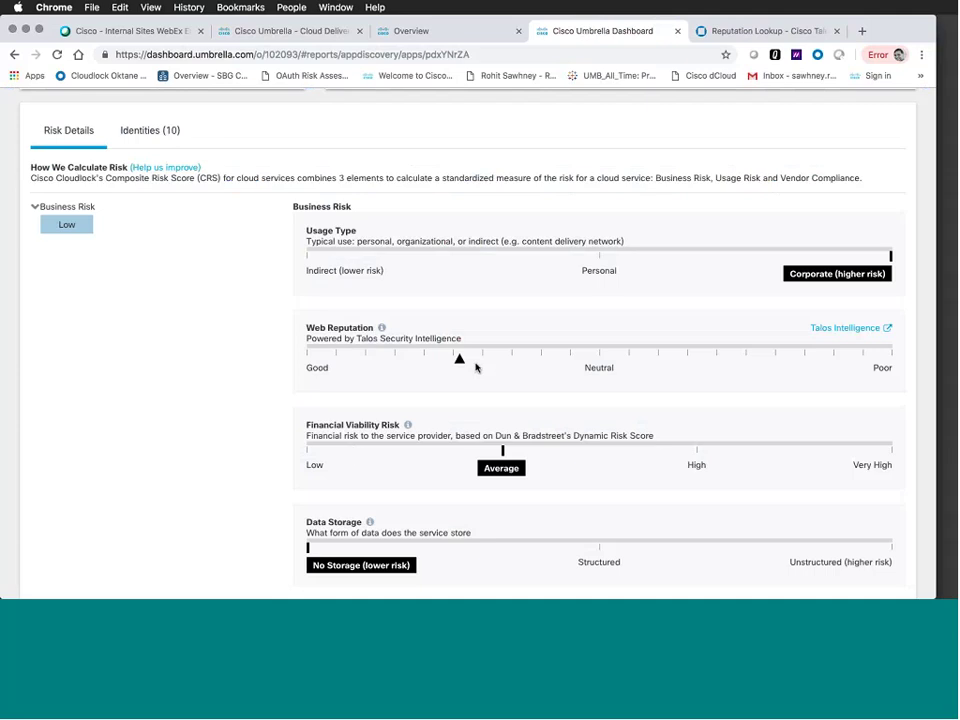
View the information notes on Financial Viability Risk and Data Storage, and collapse the Business Risk details.
{"action": "scroll", "coordinate": [470, 375], "scroll_direction": "down", "scroll_amount": 1}
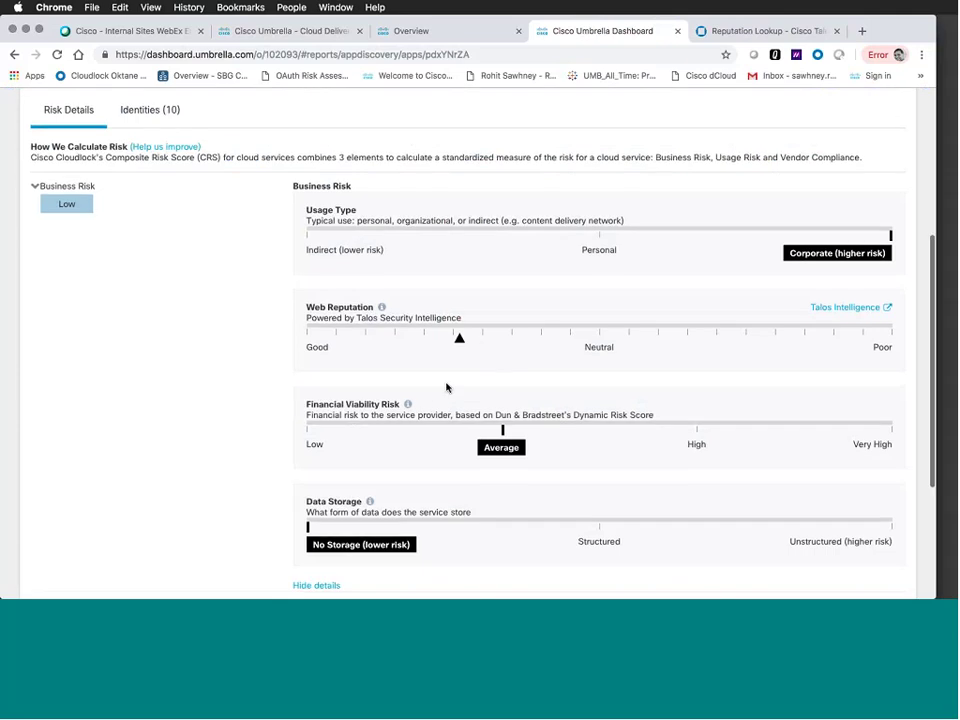
{"action": "mouse_move", "coordinate": [407, 407]}
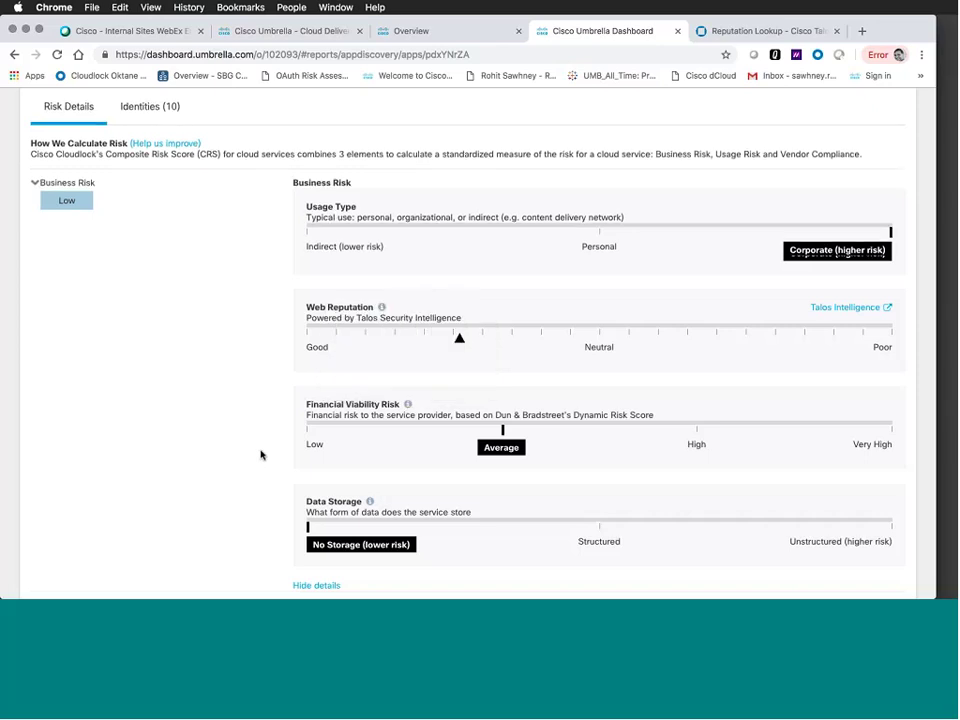
{"action": "scroll", "coordinate": [258, 454], "scroll_direction": "down", "scroll_amount": 2}
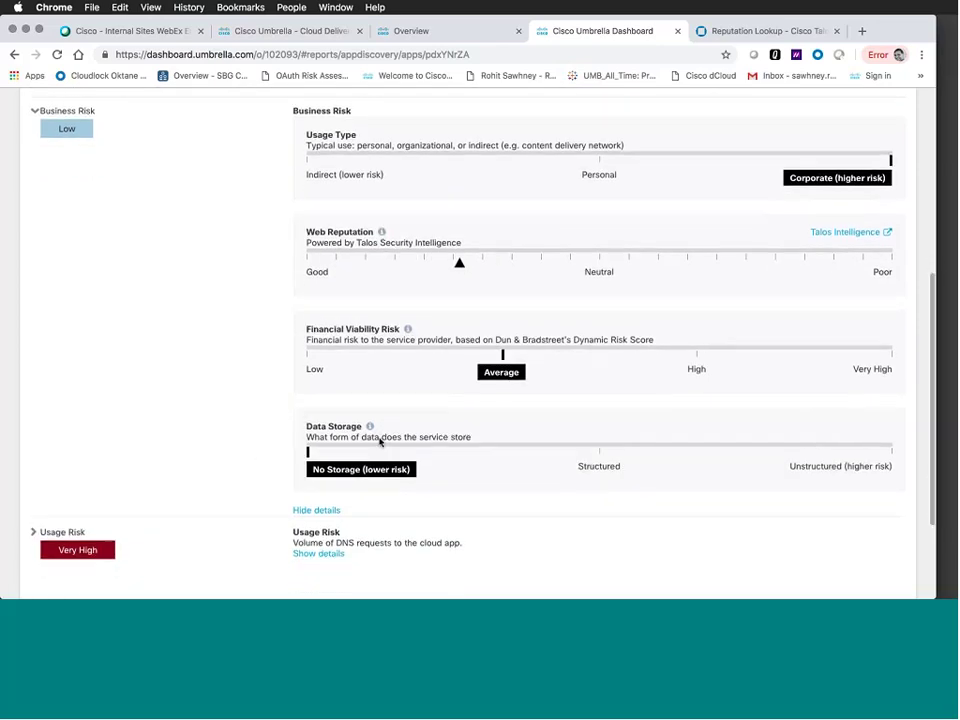
{"action": "mouse_move", "coordinate": [372, 429]}
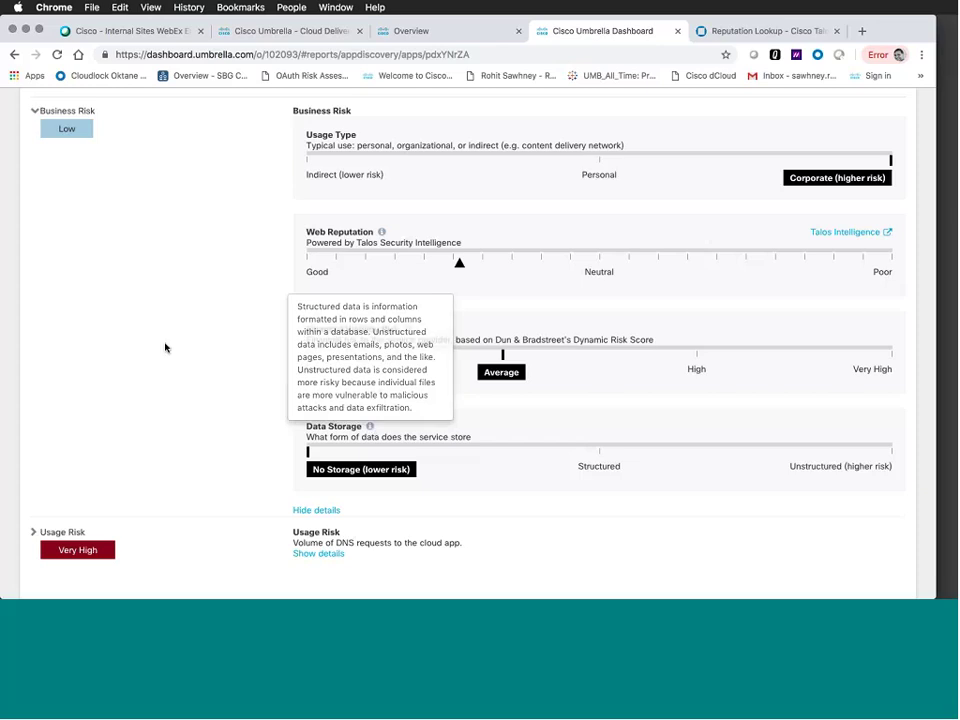
{"action": "scroll", "coordinate": [165, 348], "scroll_direction": "up", "scroll_amount": 2}
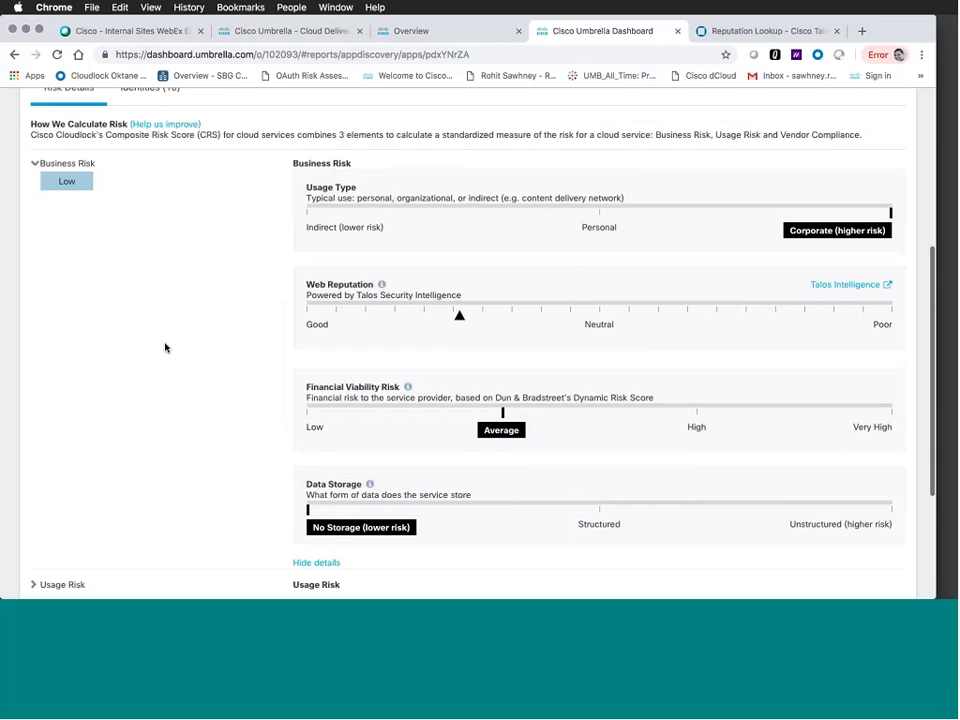
{"action": "left_click", "coordinate": [34, 170]}
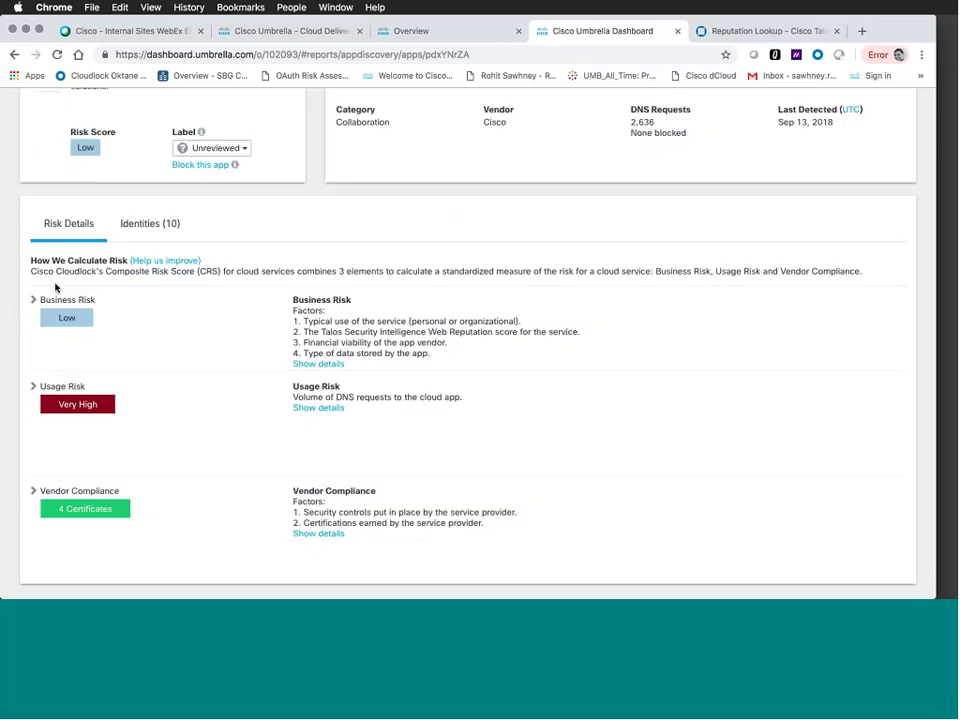
Examine WebEx's Usage Risk details, collapse them, and expand the Vendor Compliance certification list.
{"action": "left_click", "coordinate": [32, 396]}
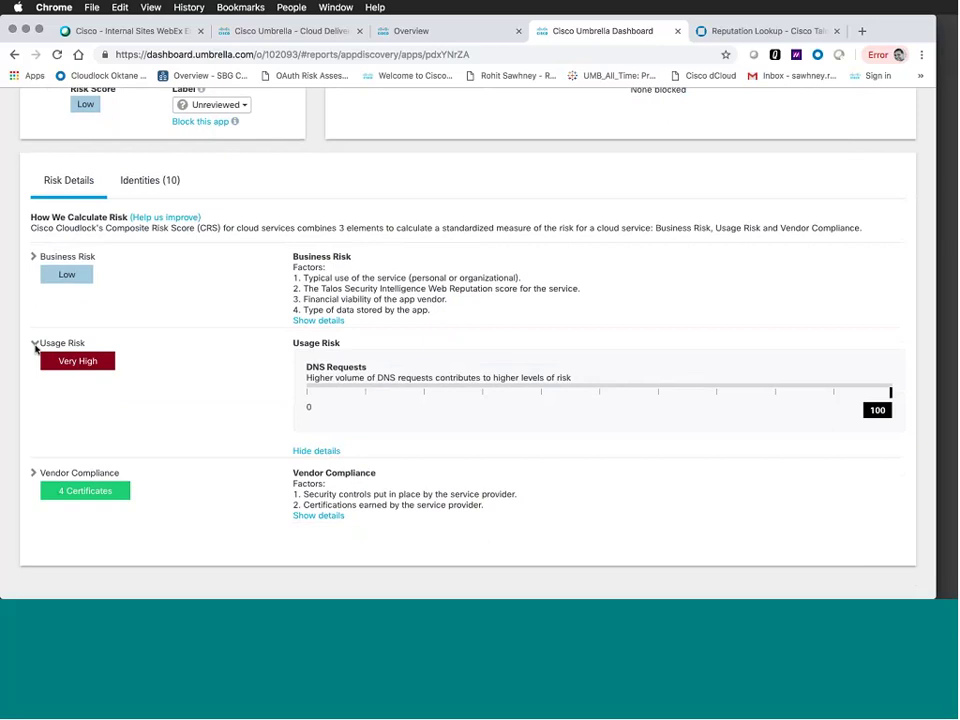
{"action": "left_click", "coordinate": [35, 345]}
{"action": "left_click", "coordinate": [33, 474]}
{"action": "scroll", "coordinate": [33, 476], "scroll_direction": "down", "scroll_amount": 3}
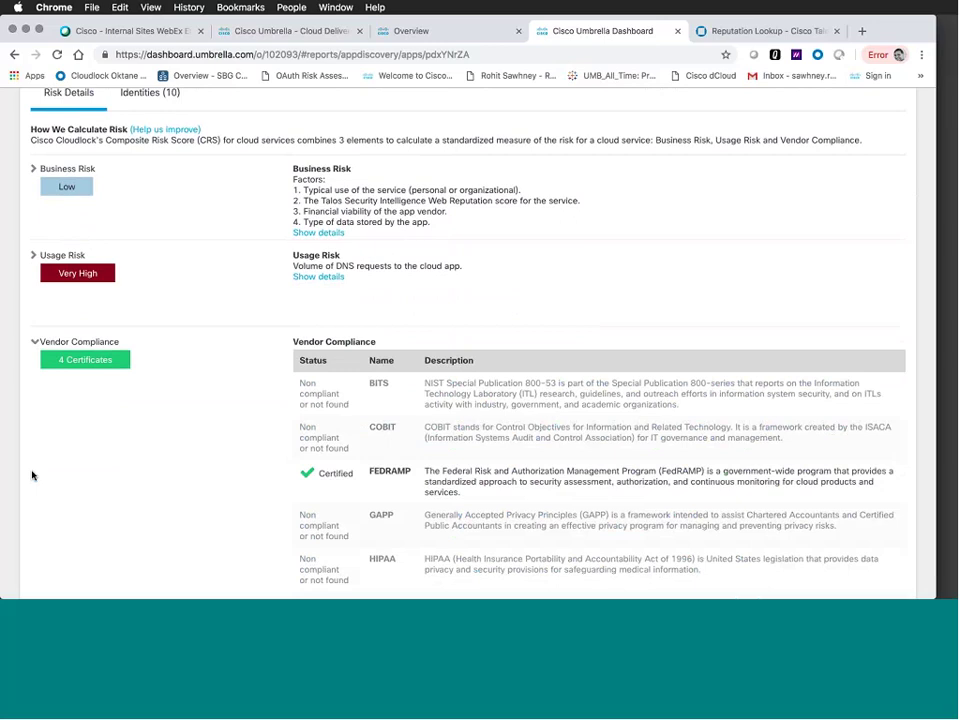
Review the full list of WebEx's Vendor Compliance certifications and collapse the section.
{"action": "scroll", "coordinate": [32, 476], "scroll_direction": "down", "scroll_amount": 5}
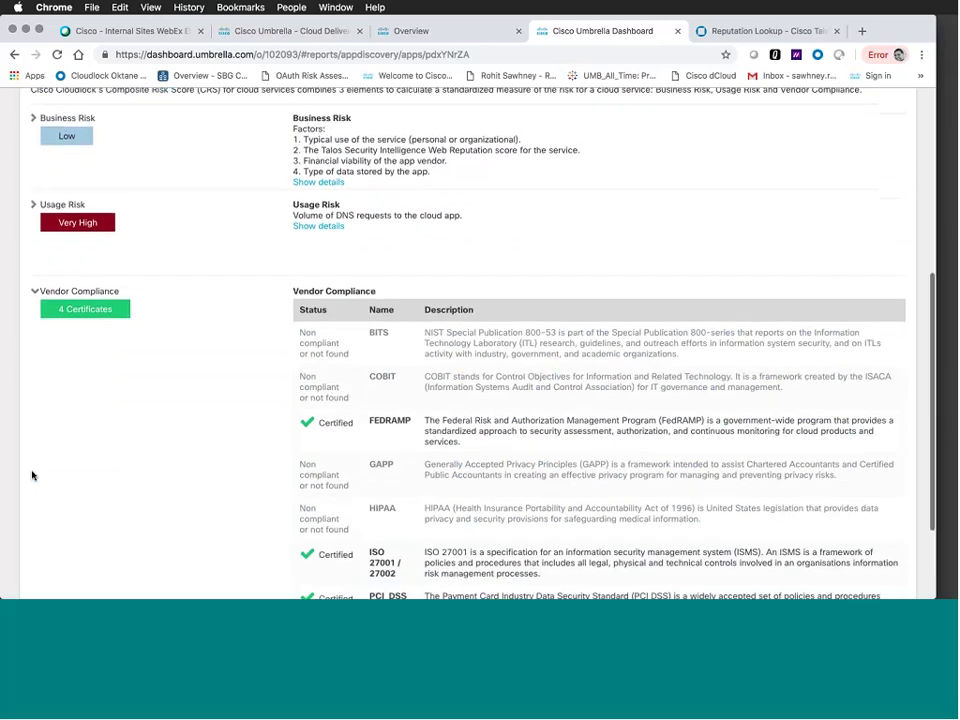
{"action": "scroll", "coordinate": [32, 476], "scroll_direction": "down", "scroll_amount": 1}
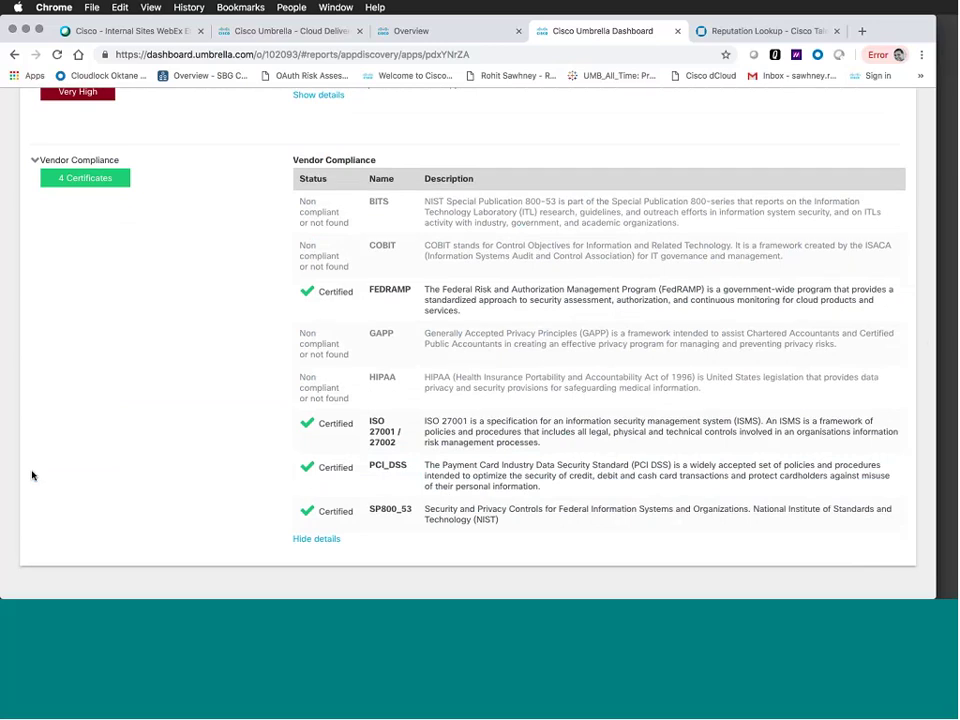
{"action": "scroll", "coordinate": [32, 476], "scroll_direction": "up", "scroll_amount": 5}
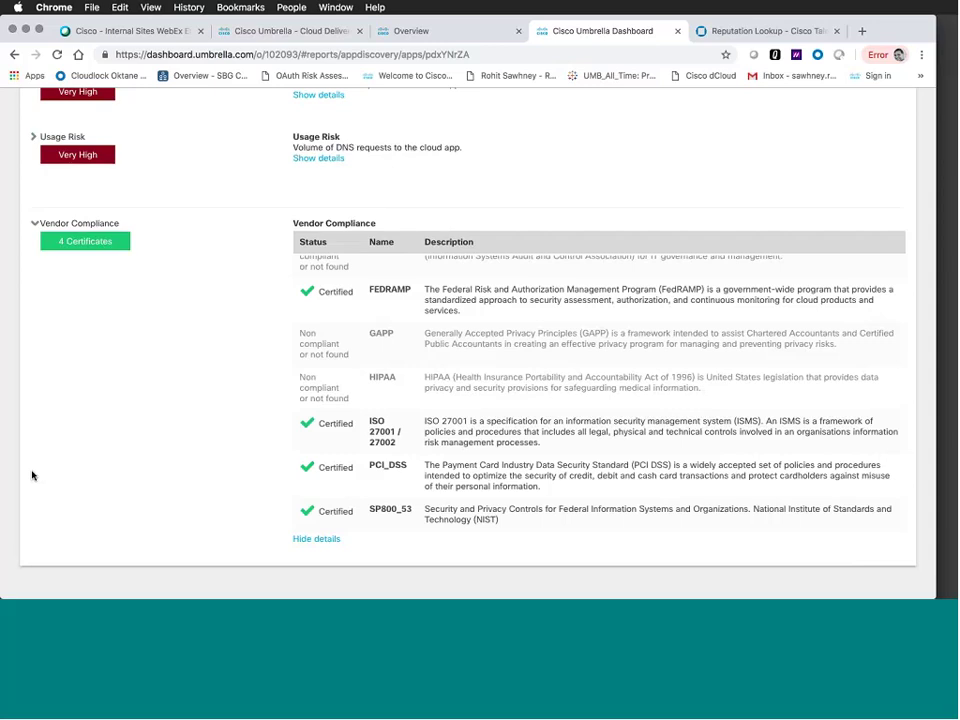
{"action": "scroll", "coordinate": [32, 476], "scroll_direction": "up", "scroll_amount": 1}
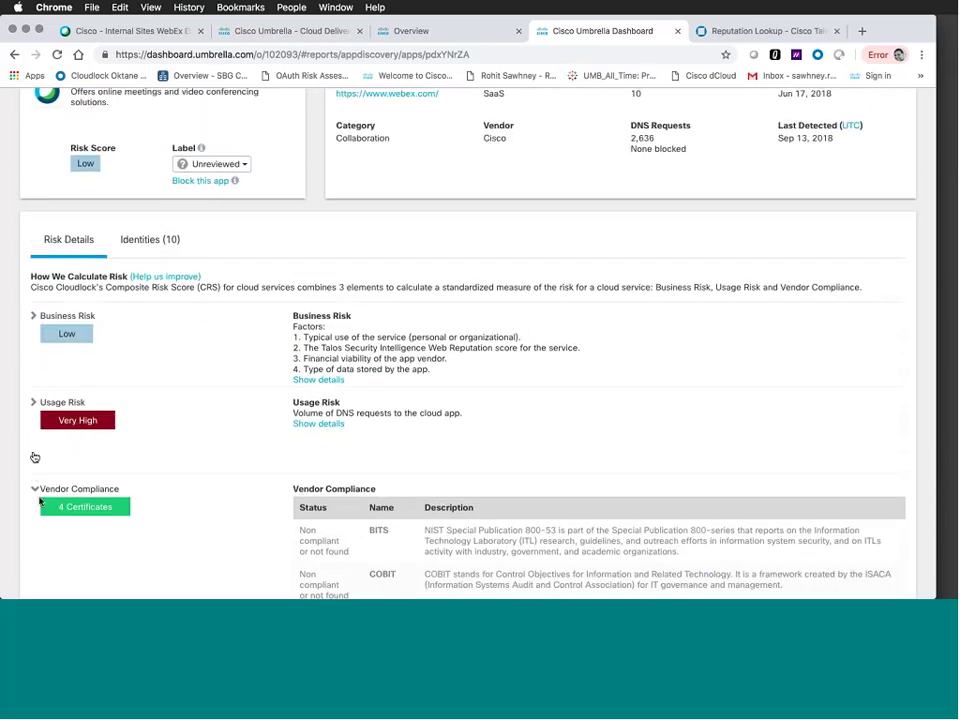
{"action": "left_click", "coordinate": [34, 489]}
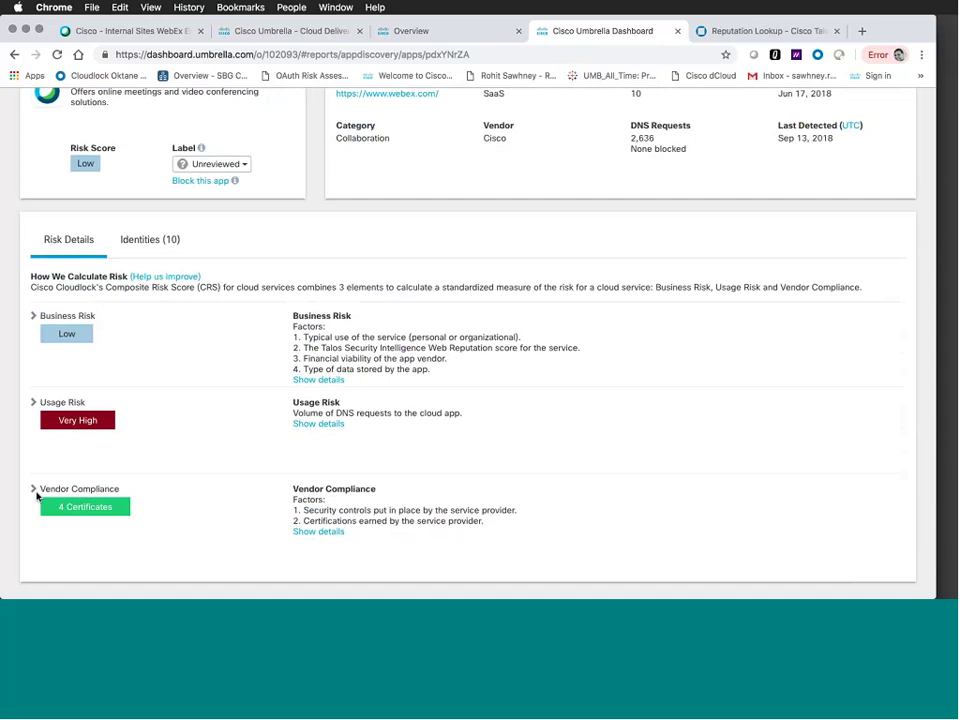
View the identities that use WebEx and change the app's label to Approved.
{"action": "left_click", "coordinate": [150, 240]}
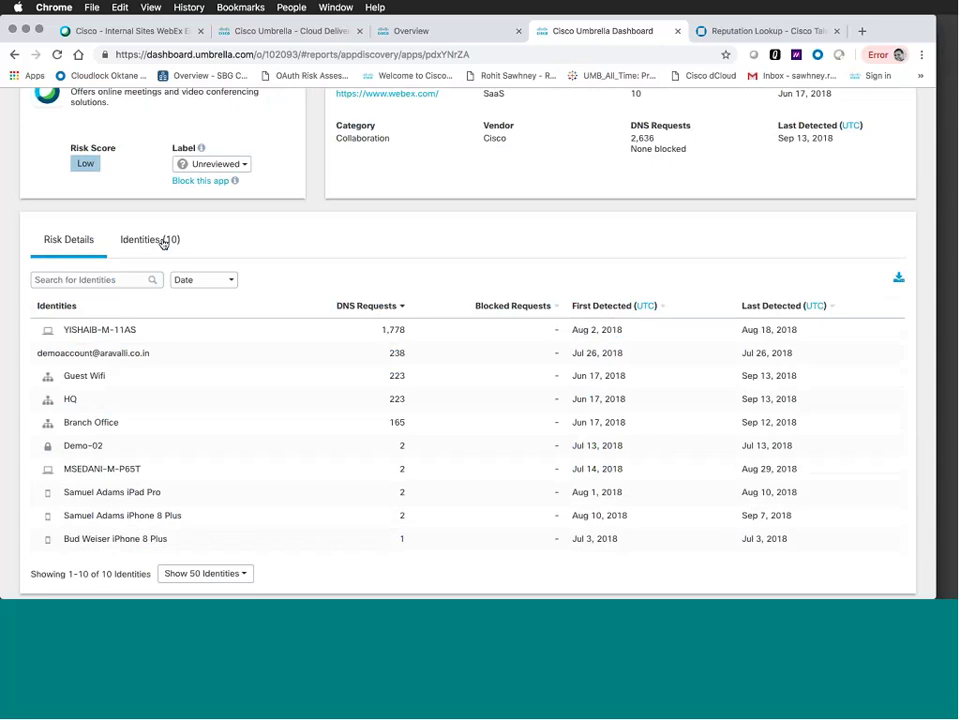
{"action": "left_click", "coordinate": [163, 244]}
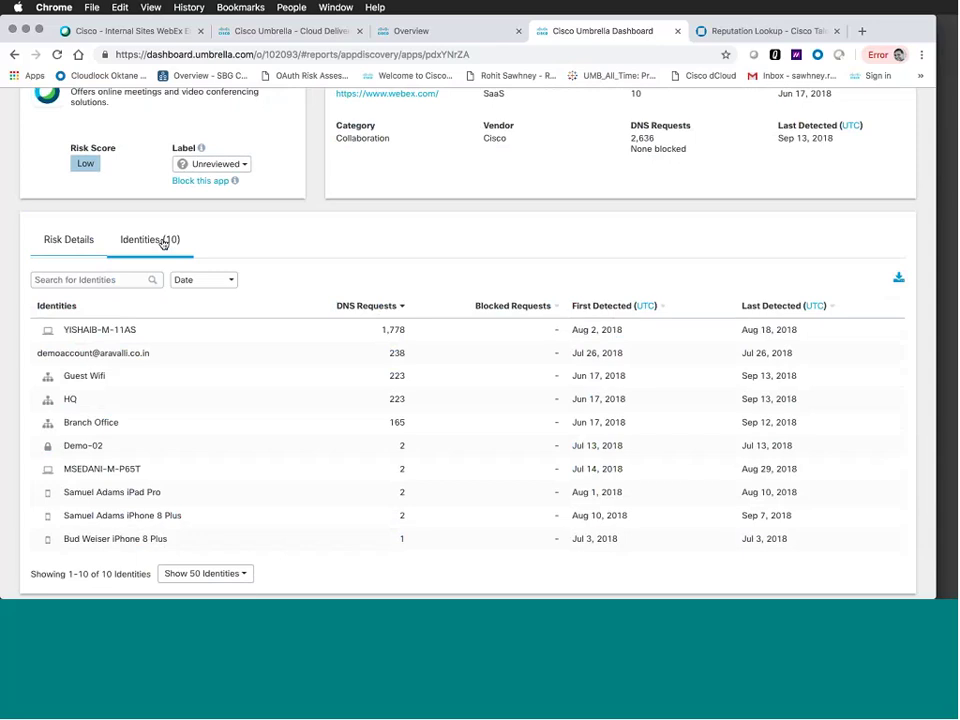
{"action": "scroll", "coordinate": [202, 306], "scroll_direction": "up", "scroll_amount": 5}
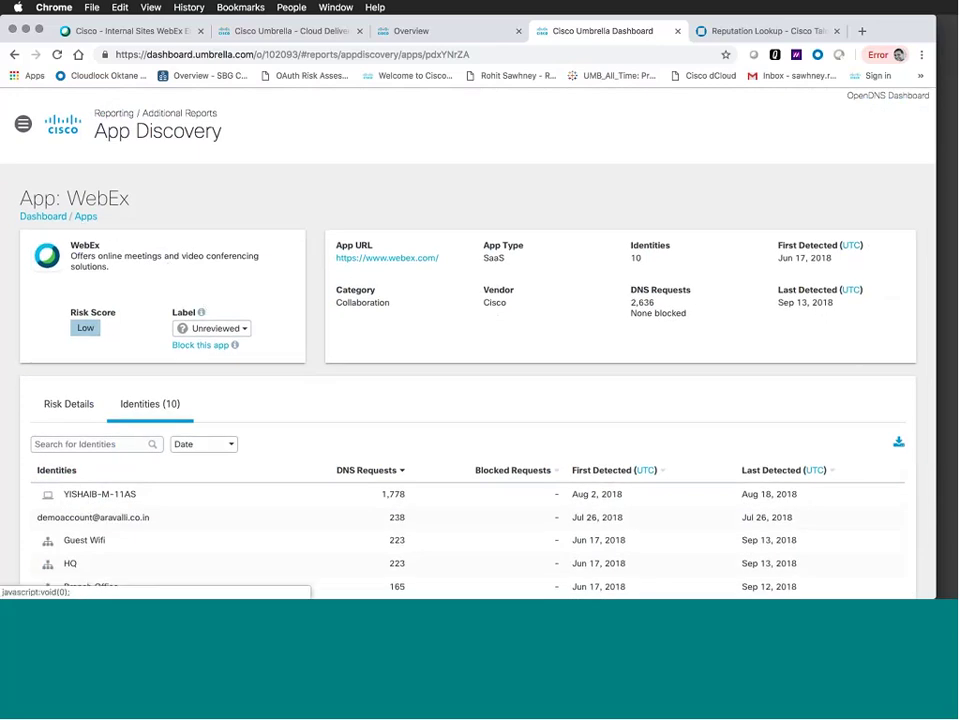
{"action": "left_click", "coordinate": [240, 331]}
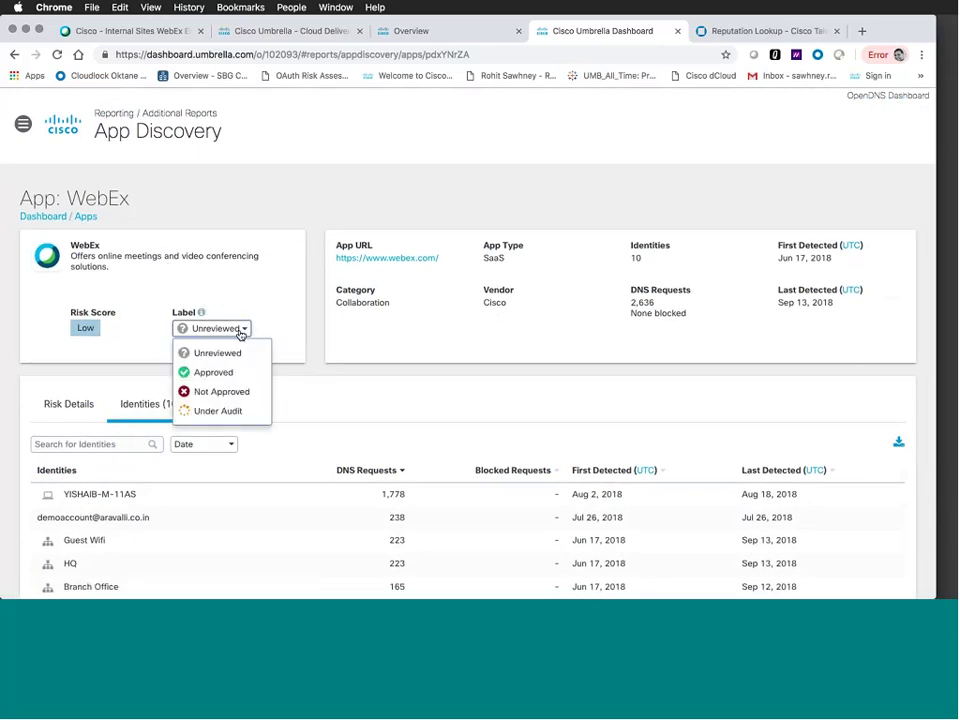
{"action": "left_click", "coordinate": [233, 353]}
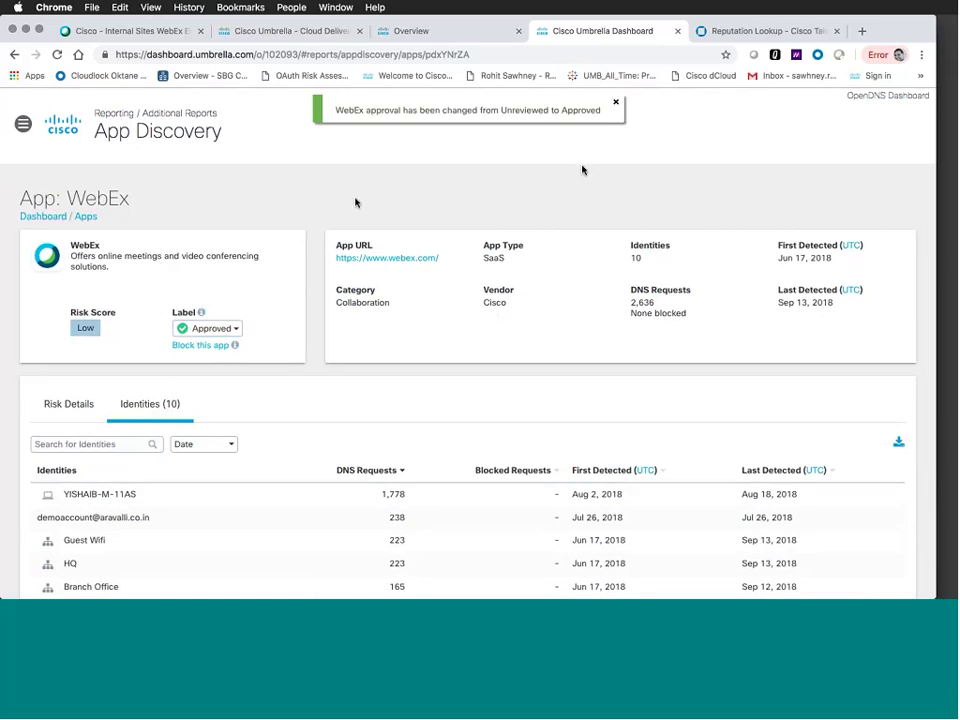
Go back to the App Discovery dashboard and review the list of approved apps, including WebEx.
{"action": "left_click", "coordinate": [44, 217]}
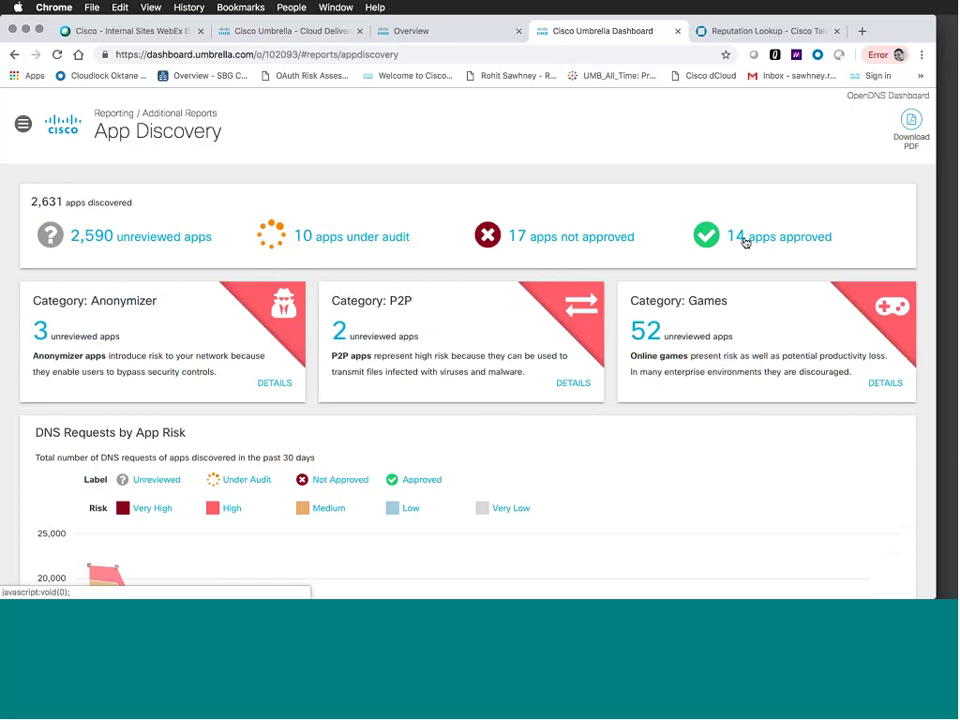
{"action": "left_click", "coordinate": [745, 243]}
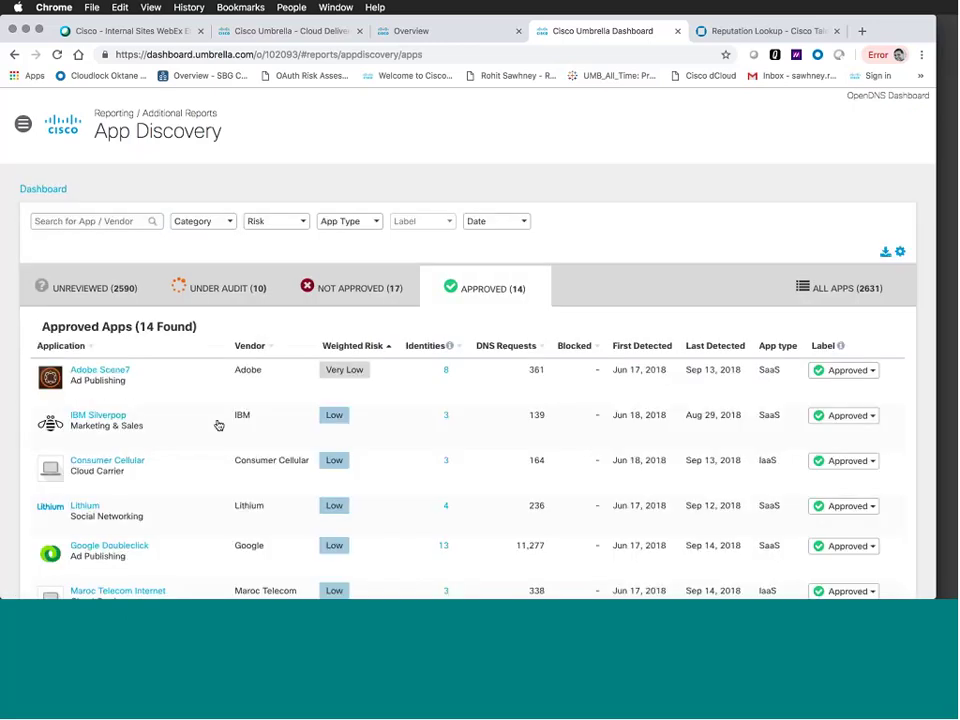
{"action": "scroll", "coordinate": [218, 425], "scroll_direction": "down", "scroll_amount": 5}
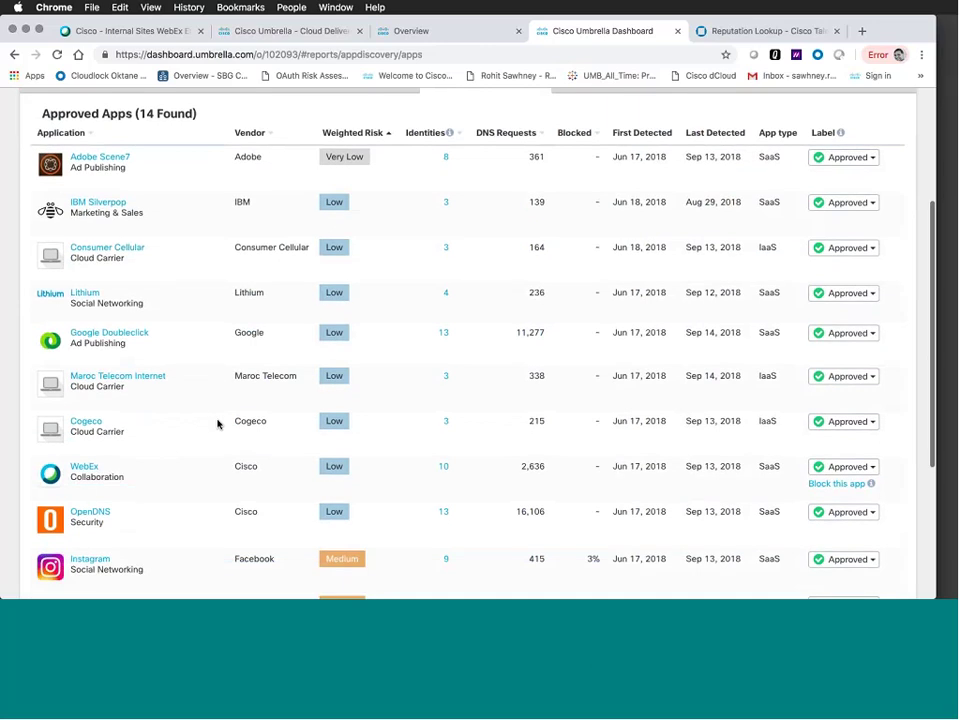
{"action": "scroll", "coordinate": [218, 425], "scroll_direction": "up", "scroll_amount": 3}
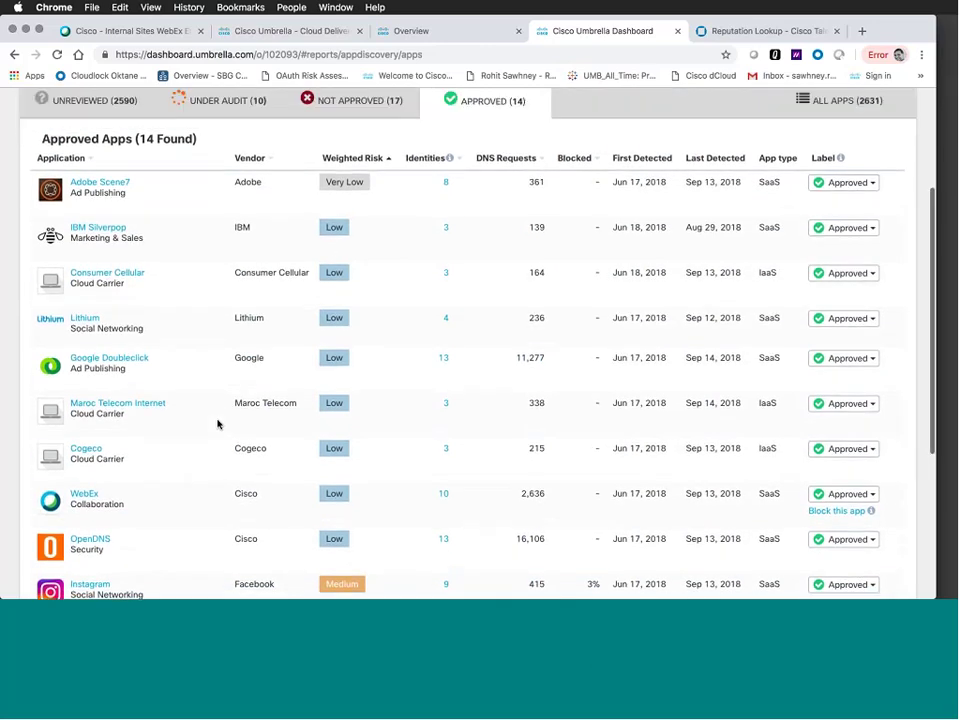
{"action": "scroll", "coordinate": [218, 424], "scroll_direction": "up", "scroll_amount": 4}
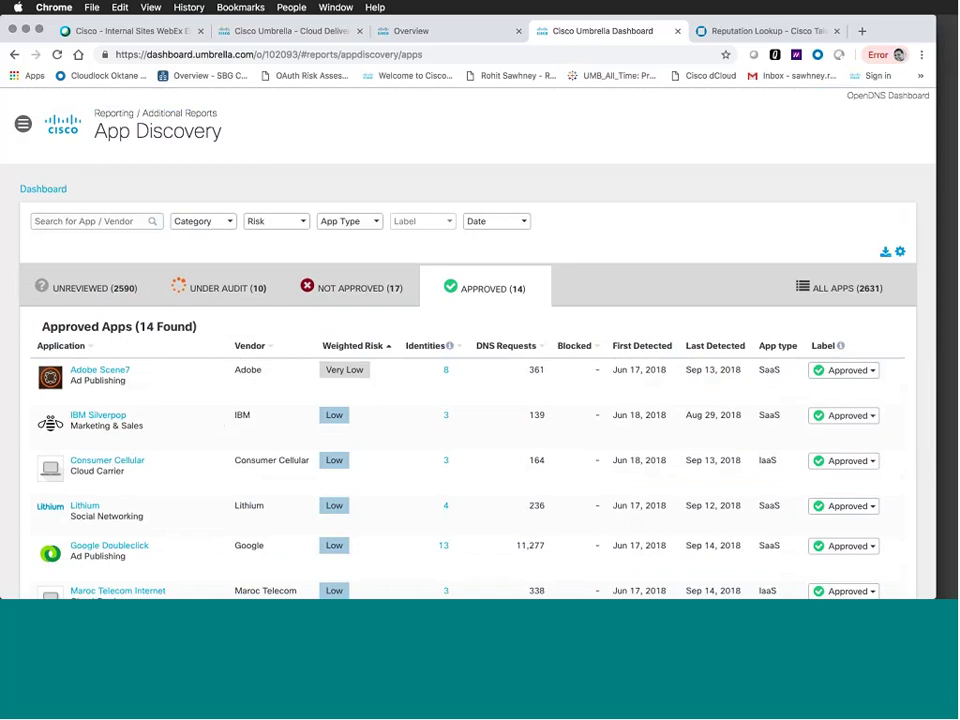
From the App Discovery dashboard, open the unreviewed Anonymizer apps and view the risk summary for NordVPN.
{"action": "left_click", "coordinate": [45, 189]}
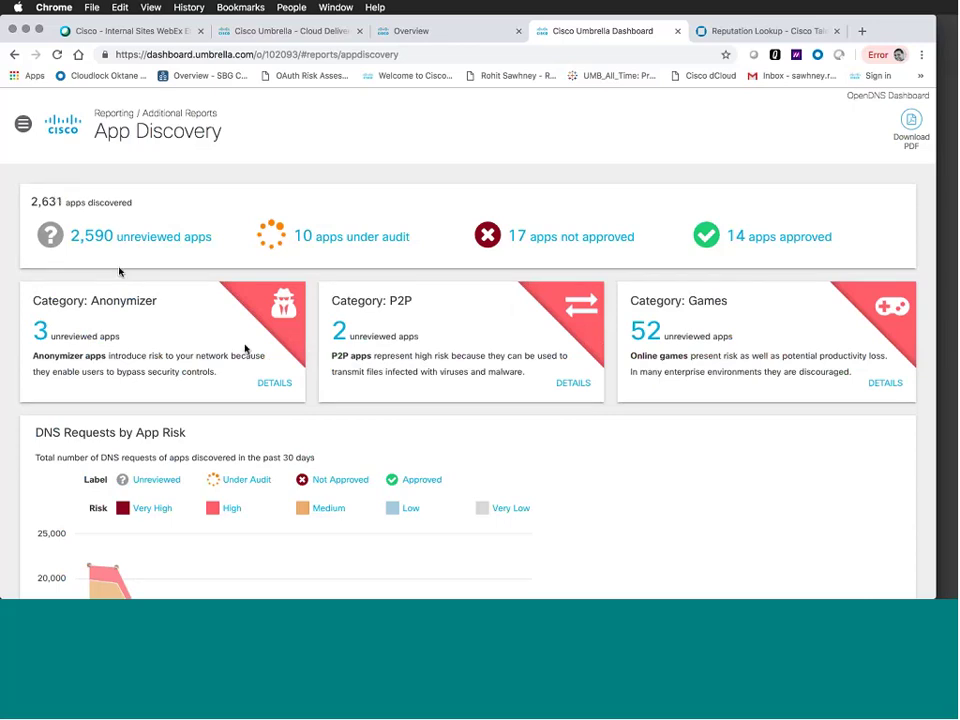
{"action": "scroll", "coordinate": [281, 346], "scroll_direction": "down", "scroll_amount": 1}
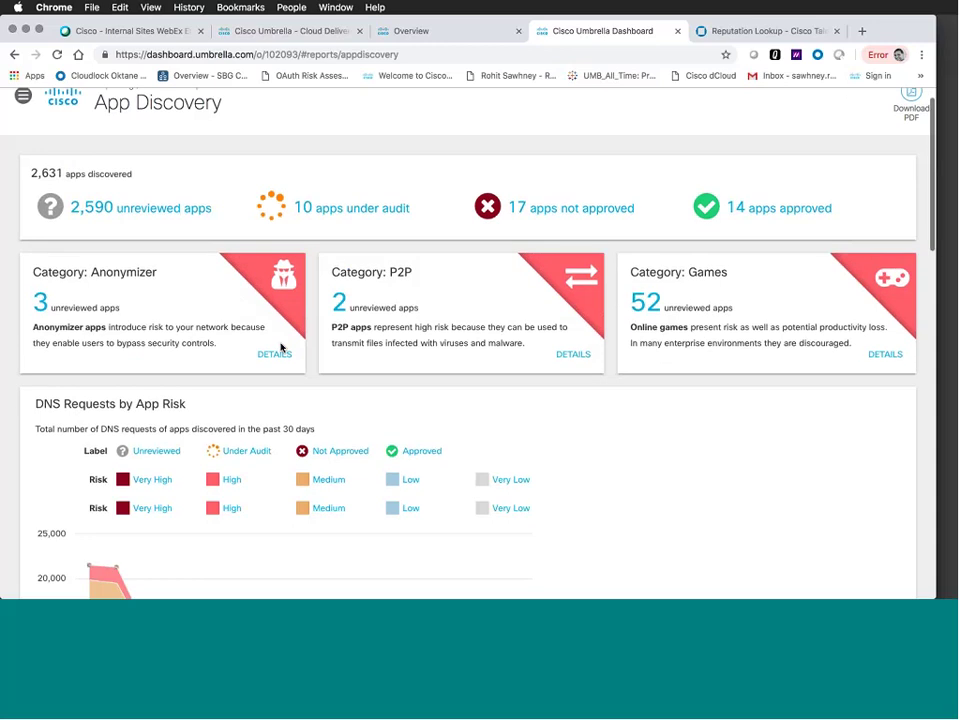
{"action": "scroll", "coordinate": [272, 343], "scroll_direction": "down", "scroll_amount": 1}
{"action": "left_click", "coordinate": [273, 341]}
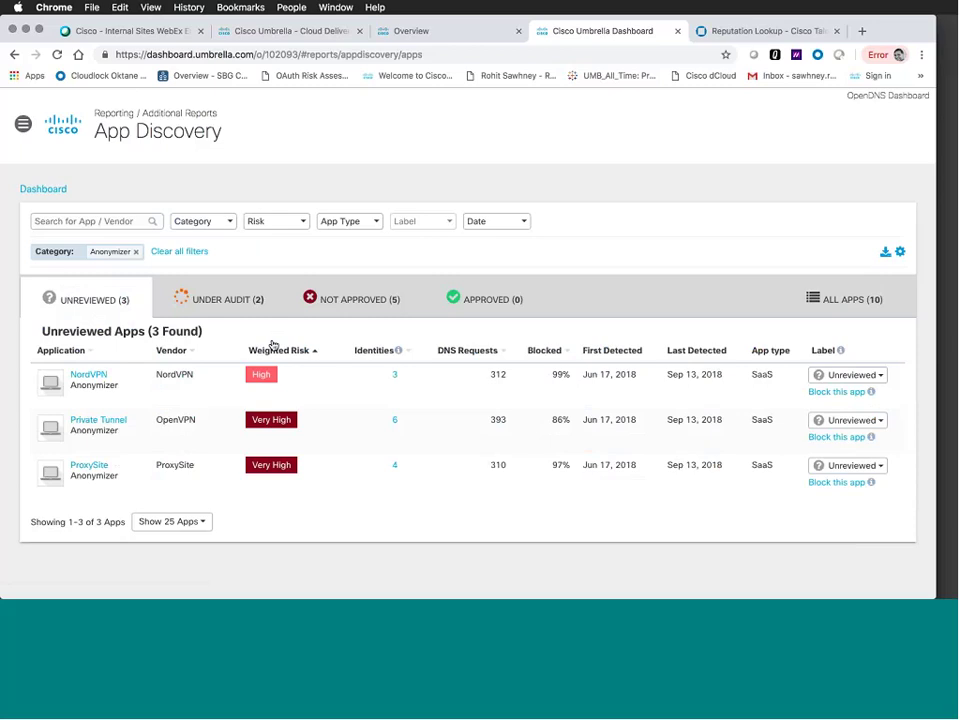
{"action": "left_click", "coordinate": [262, 375]}
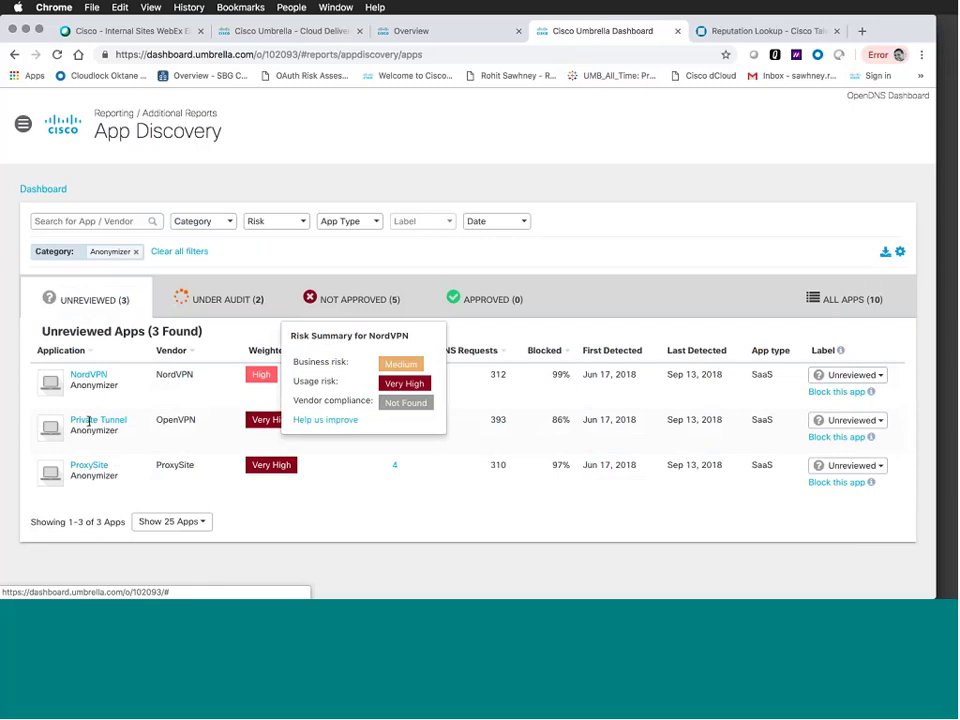
Open the details of the Private Tunnel app, visit its website, and return to the Umbrella dashboard.
{"action": "left_click", "coordinate": [89, 421]}
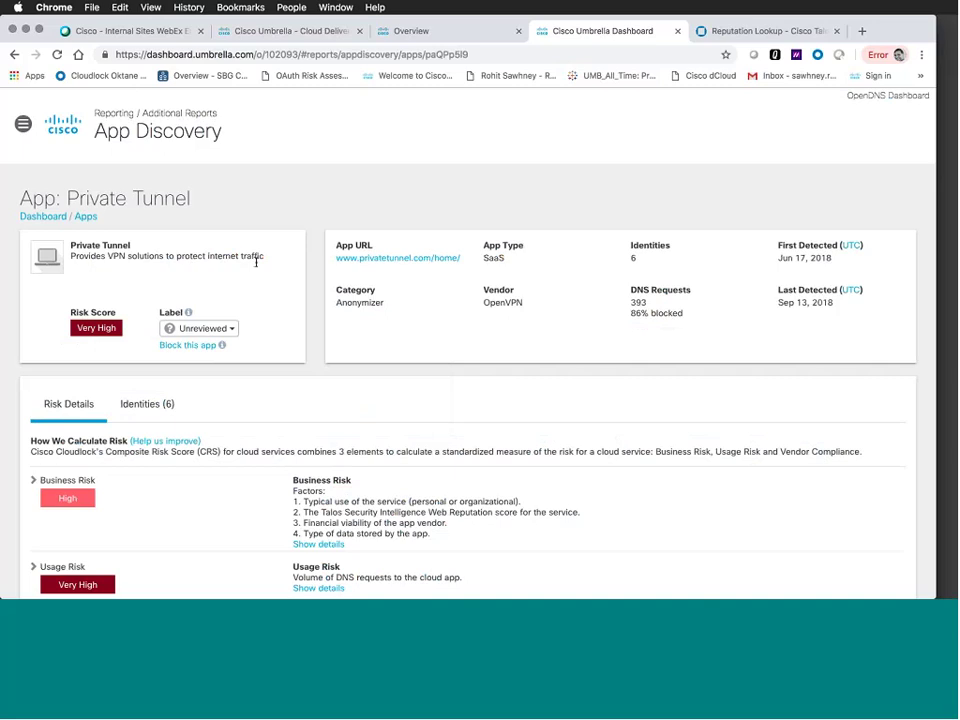
{"action": "left_click", "coordinate": [403, 258]}
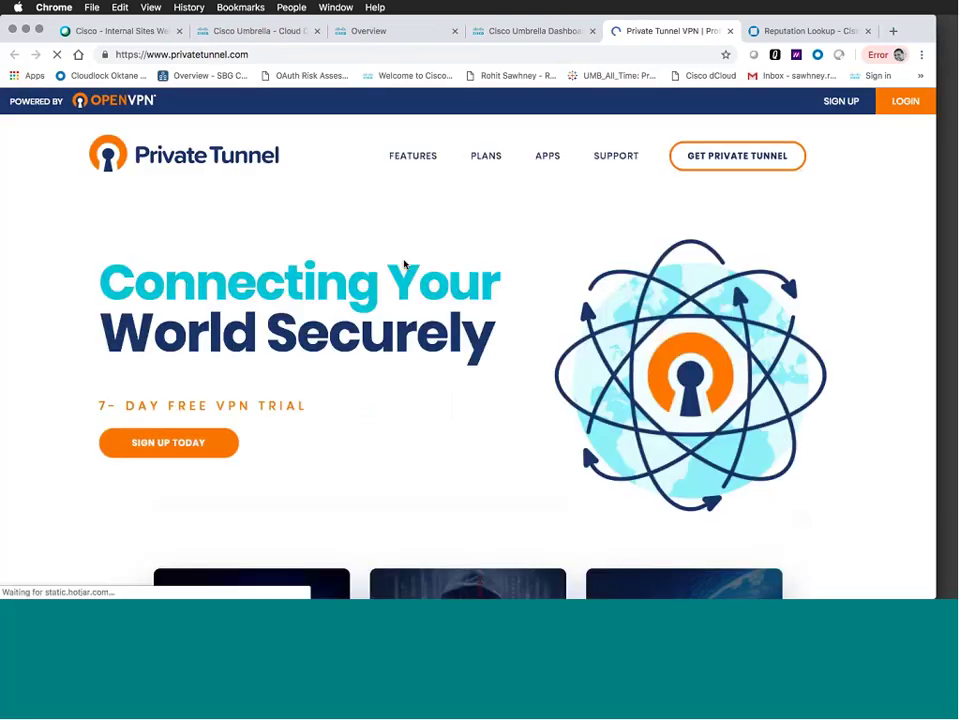
{"action": "key", "text": "ctrl+shift+Tab"}
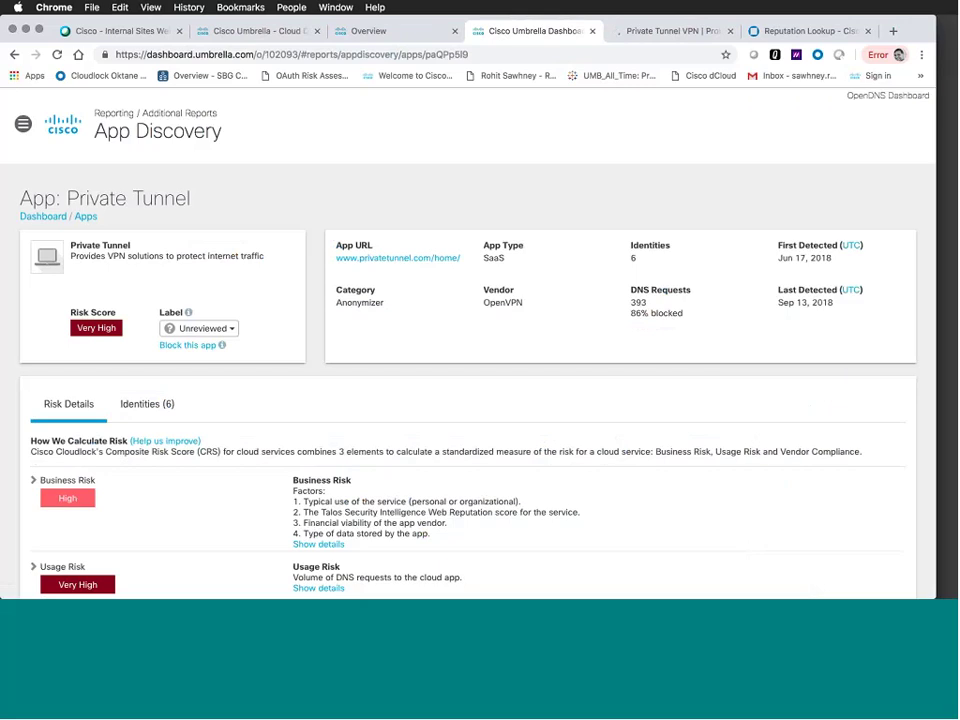
Expand Private Tunnel's Business Risk details, examine the factors from Usage Type to Data Storage, and collapse them.
{"action": "scroll", "coordinate": [240, 358], "scroll_direction": "down", "scroll_amount": 3}
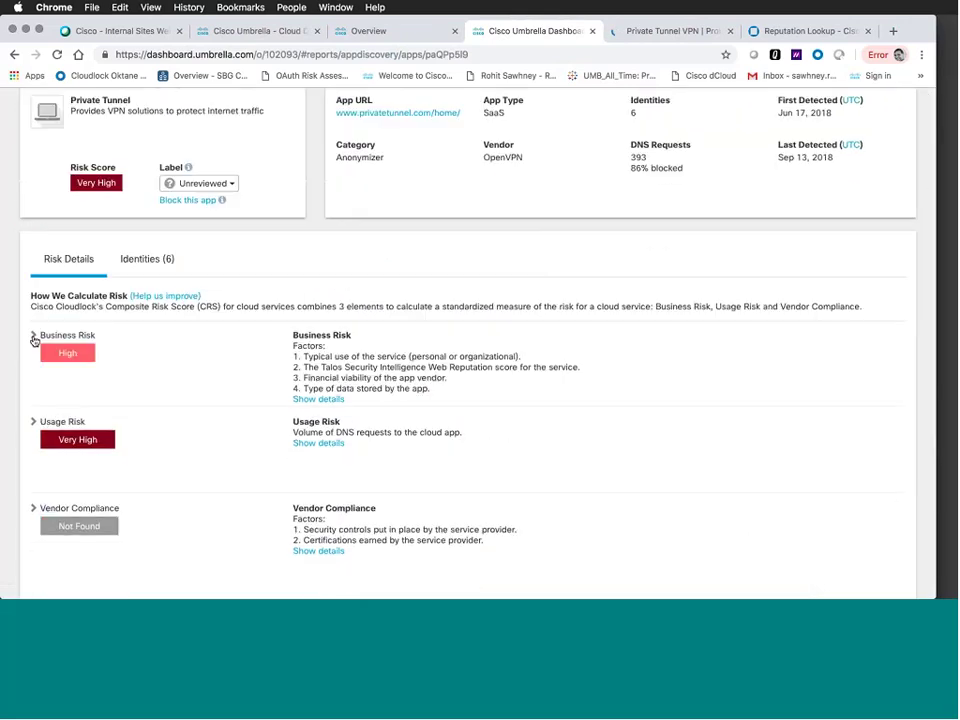
{"action": "left_click", "coordinate": [34, 337]}
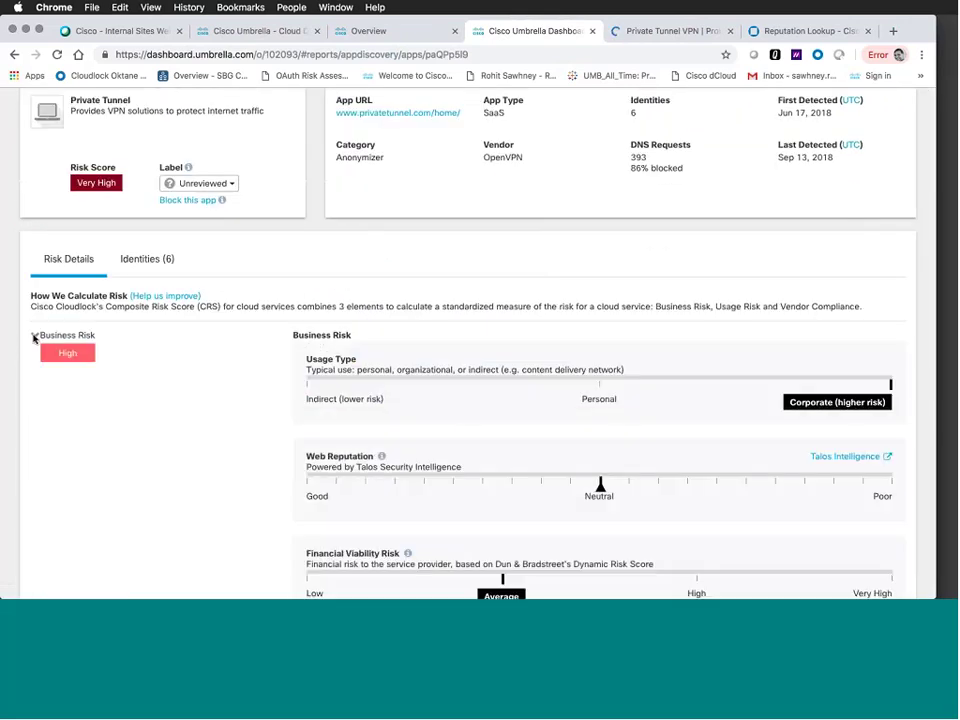
{"action": "scroll", "coordinate": [33, 339], "scroll_direction": "down", "scroll_amount": 5}
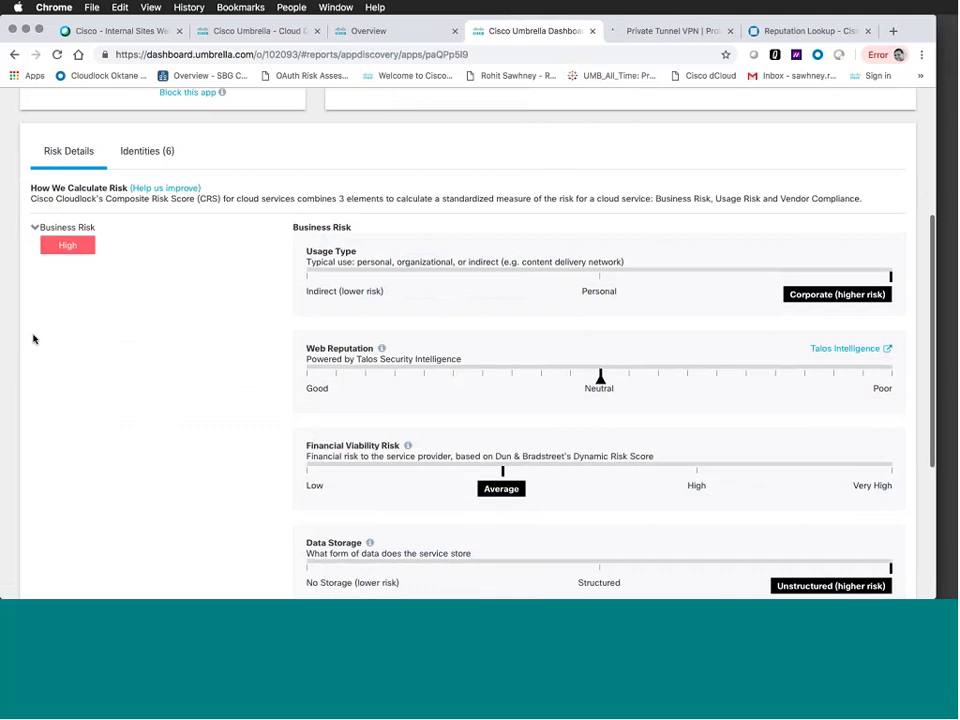
{"action": "scroll", "coordinate": [35, 330], "scroll_direction": "up", "scroll_amount": 2}
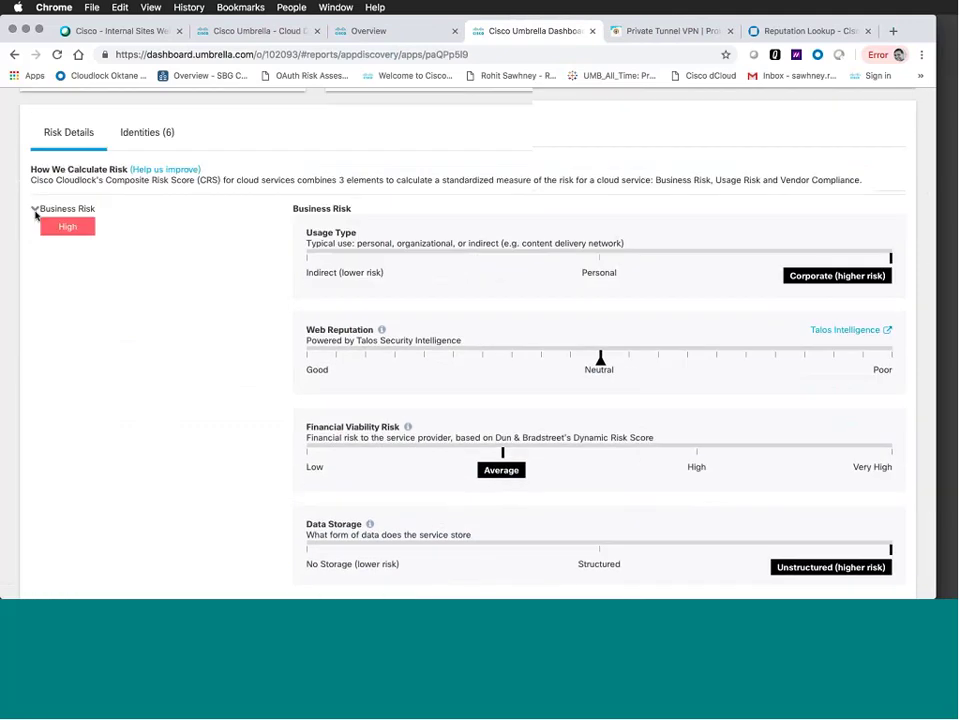
{"action": "left_click", "coordinate": [34, 208]}
{"action": "scroll", "coordinate": [133, 270], "scroll_direction": "up", "scroll_amount": 2}
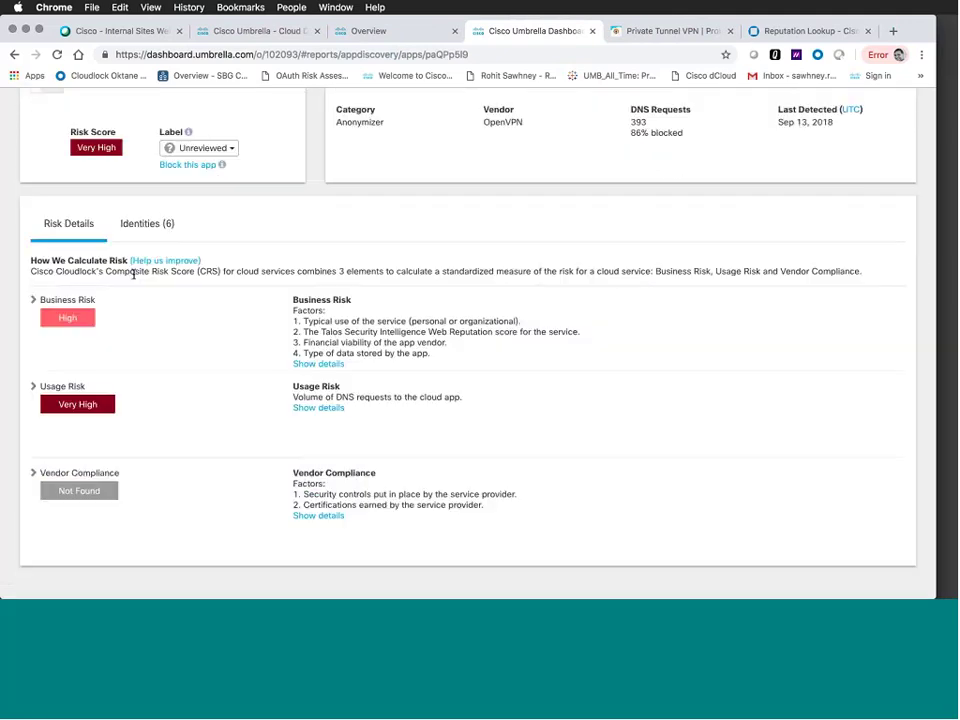
View the identities that use Private Tunnel and change the app's label to Not Approved.
{"action": "left_click", "coordinate": [160, 217]}
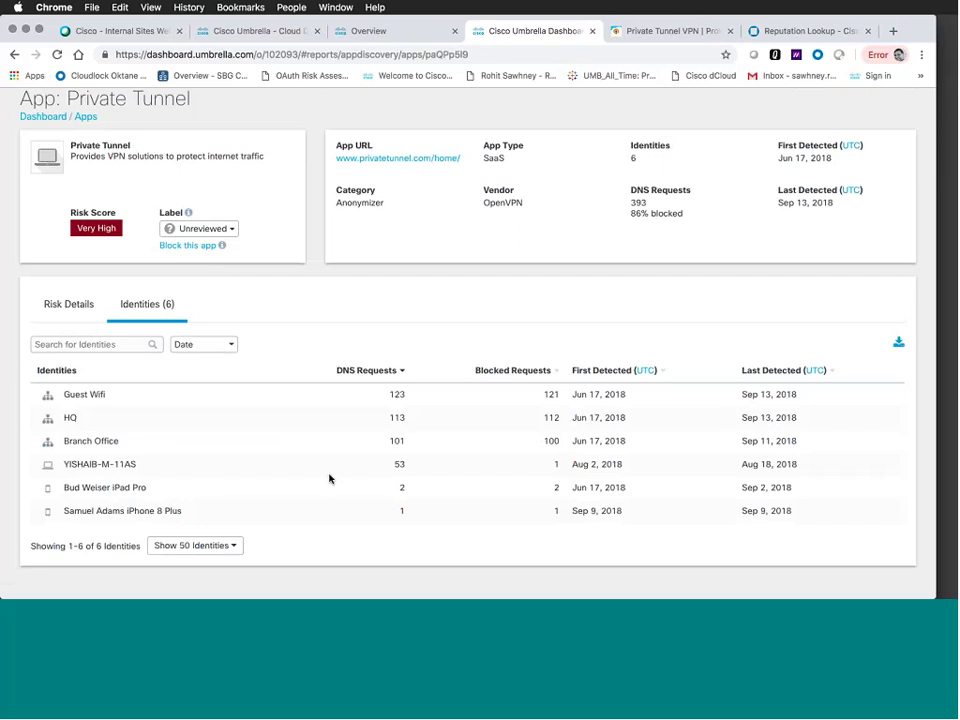
{"action": "scroll", "coordinate": [329, 479], "scroll_direction": "up", "scroll_amount": 2}
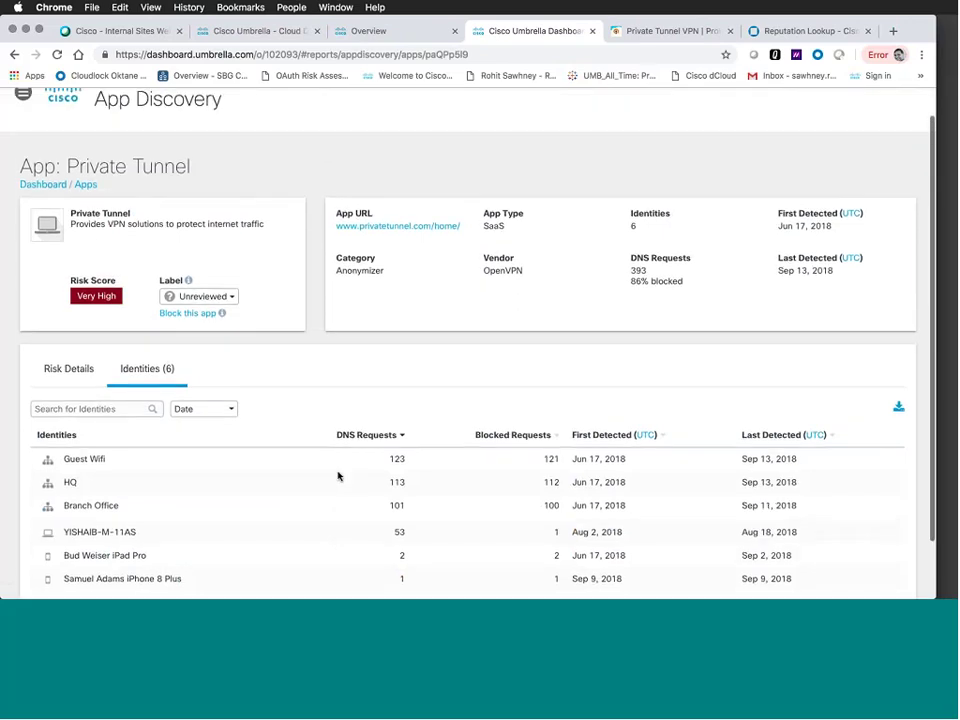
{"action": "left_click", "coordinate": [222, 298]}
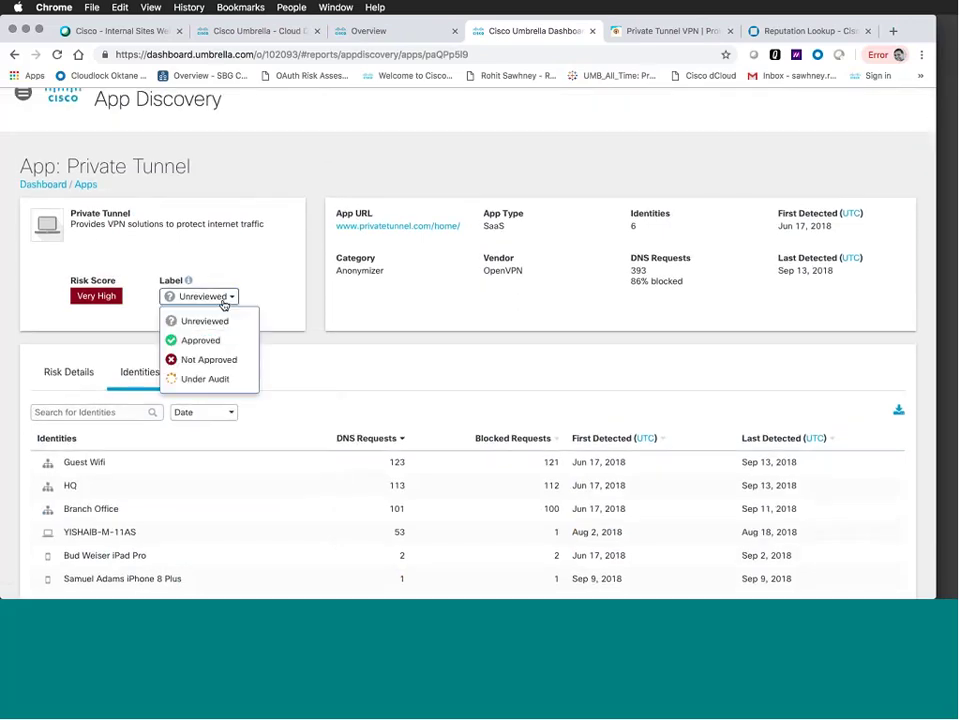
{"action": "left_click", "coordinate": [208, 360]}
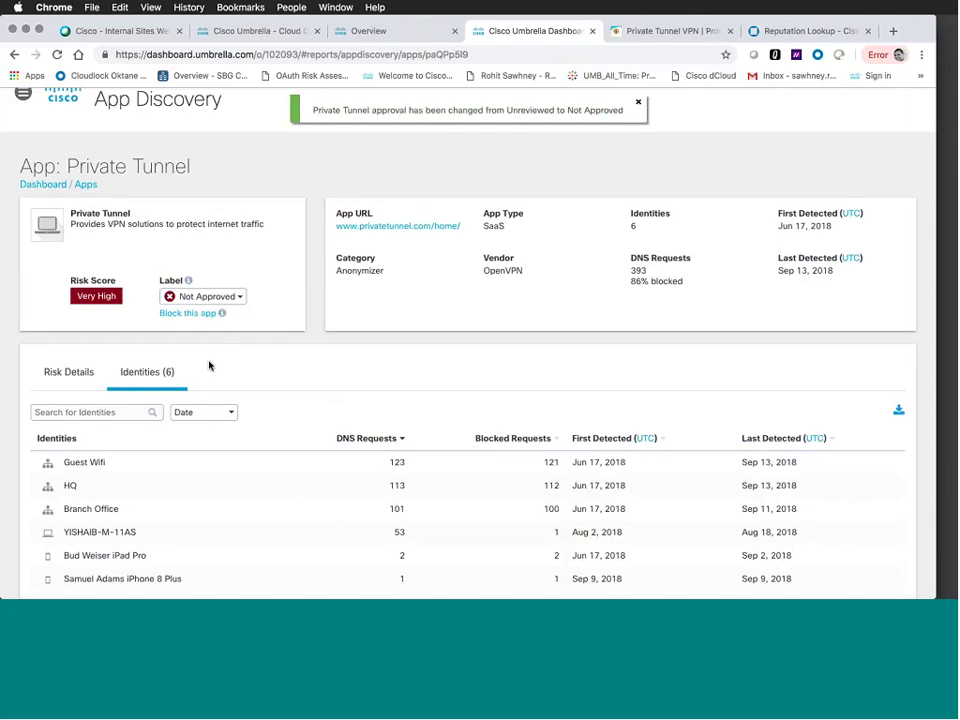
Return to the App Discovery dashboard and examine the category cards and the DNS Requests by App Risk chart.
{"action": "left_click", "coordinate": [63, 186]}
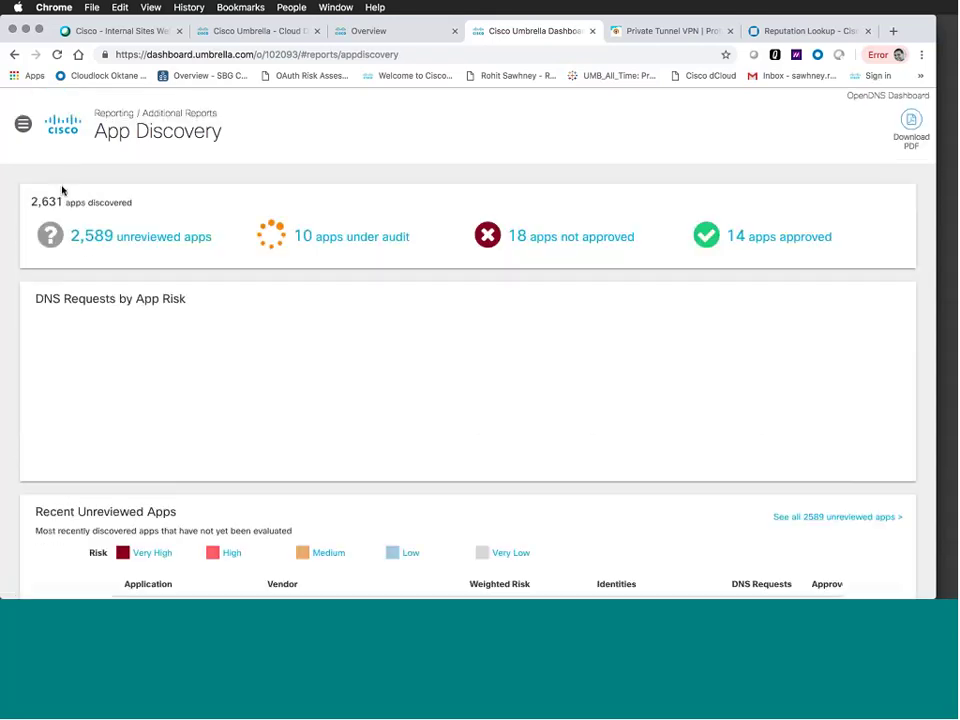
{"action": "scroll", "coordinate": [232, 347], "scroll_direction": "down", "scroll_amount": 1}
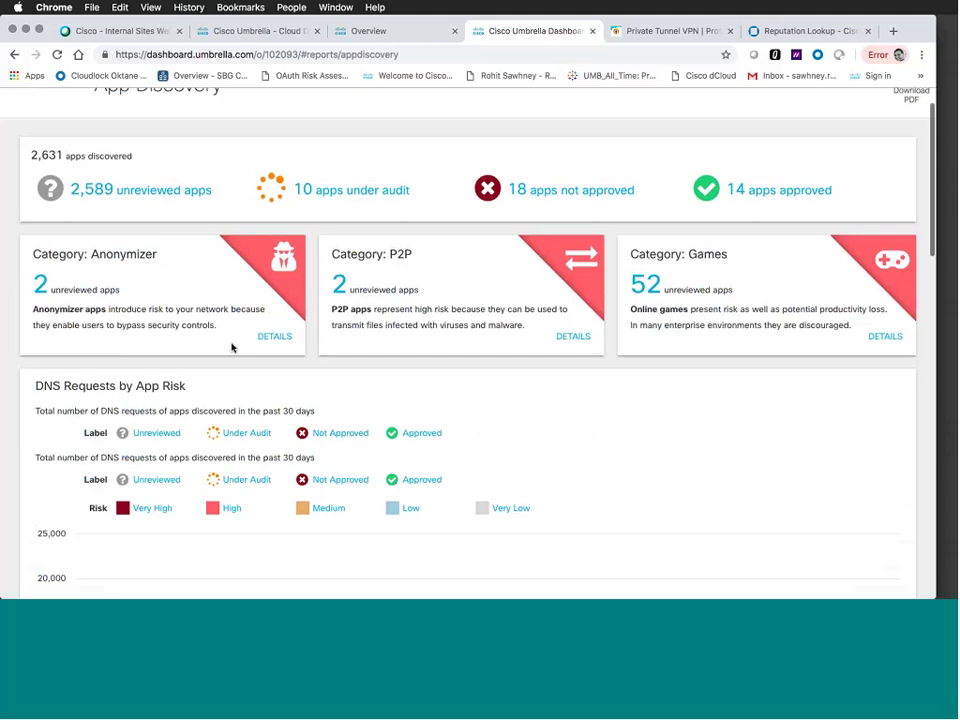
{"action": "scroll", "coordinate": [232, 347], "scroll_direction": "down", "scroll_amount": 3}
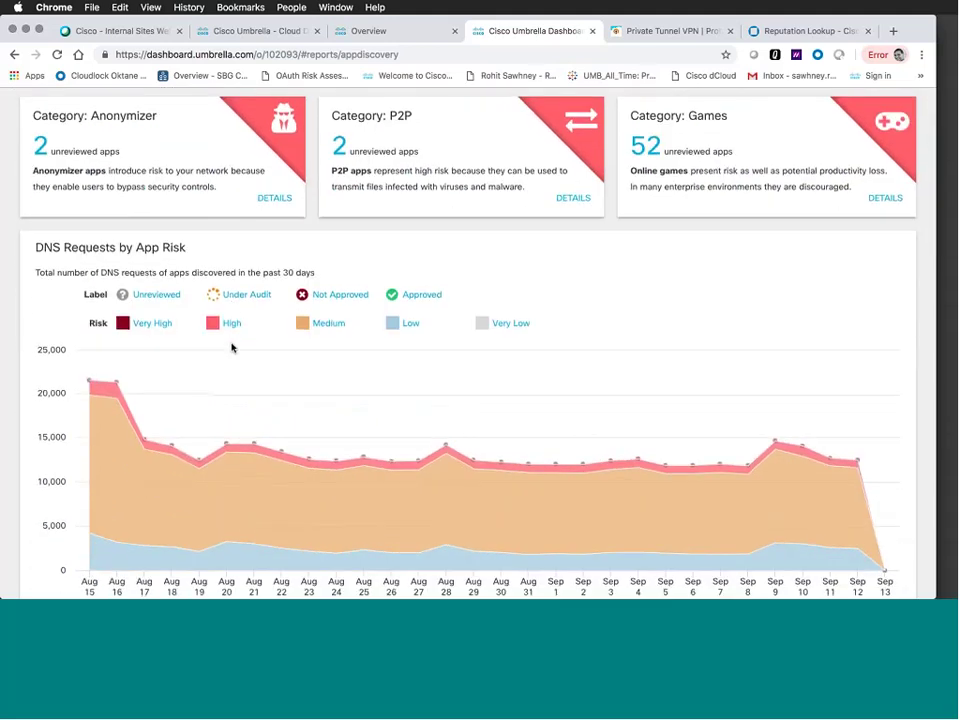
{"action": "scroll", "coordinate": [232, 347], "scroll_direction": "down", "scroll_amount": 1}
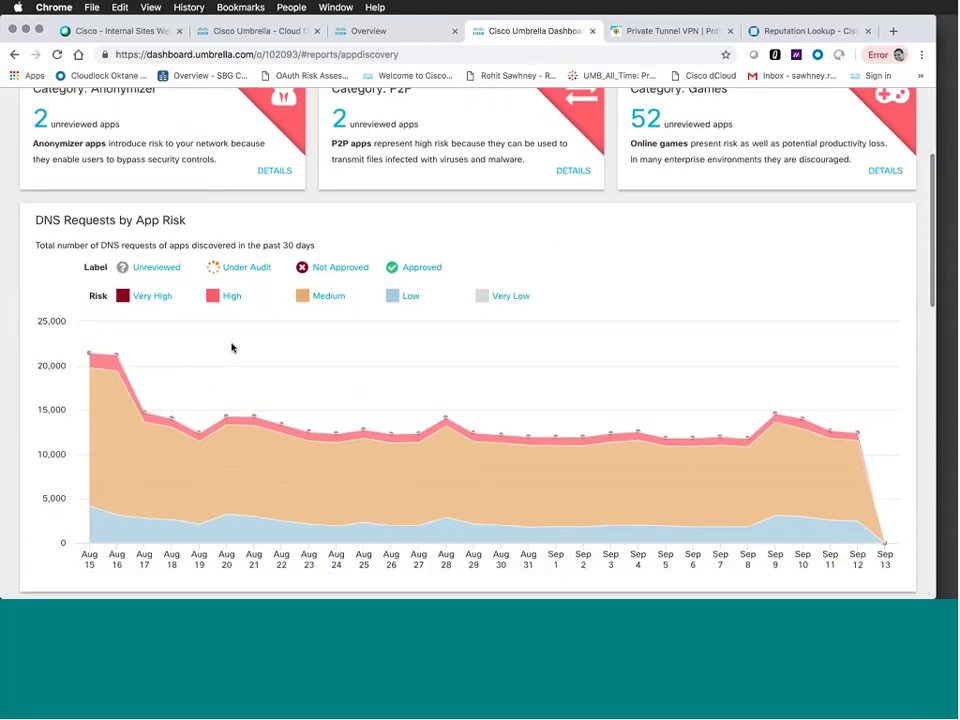
Filter the DNS Requests by App Risk chart to Medium and High risk with the Not Approved and Under Audit labels.
{"action": "left_click", "coordinate": [337, 302]}
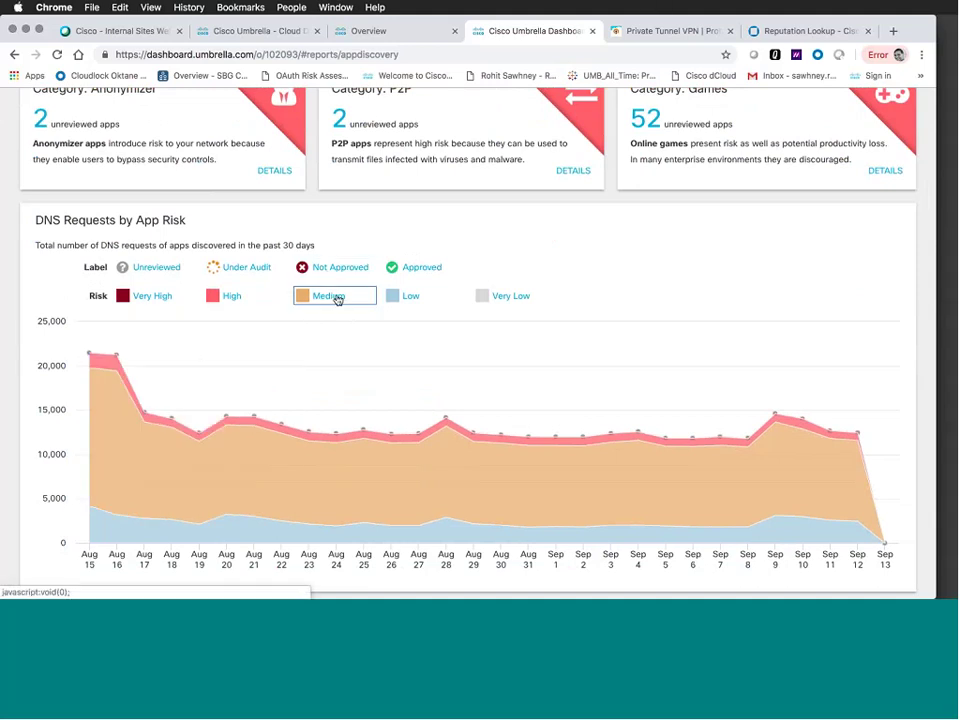
{"action": "left_click", "coordinate": [337, 300]}
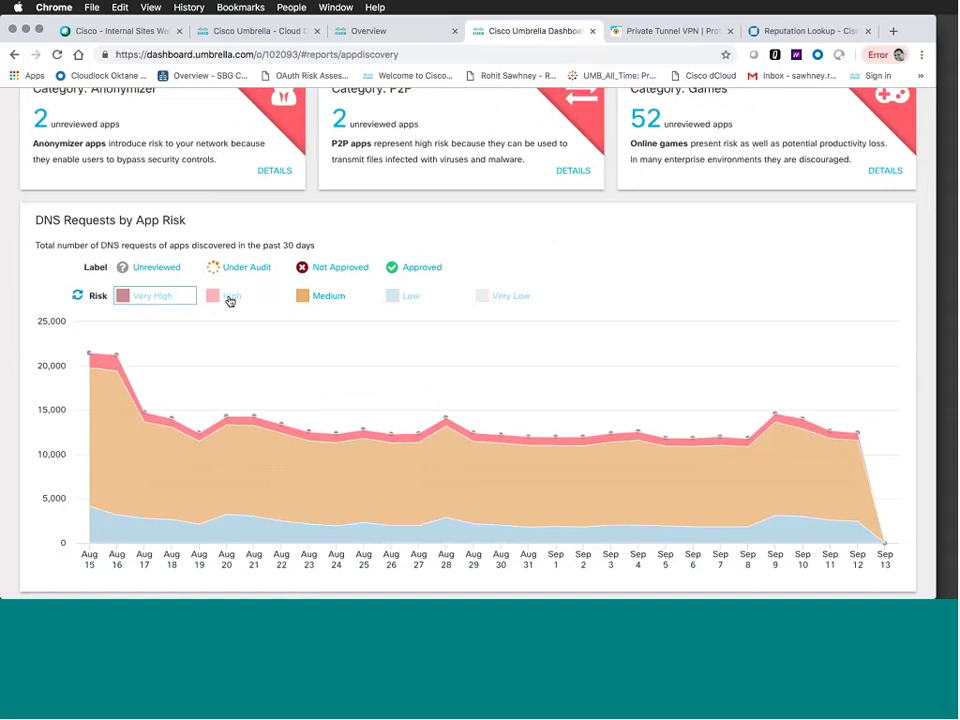
{"action": "left_click", "coordinate": [229, 298]}
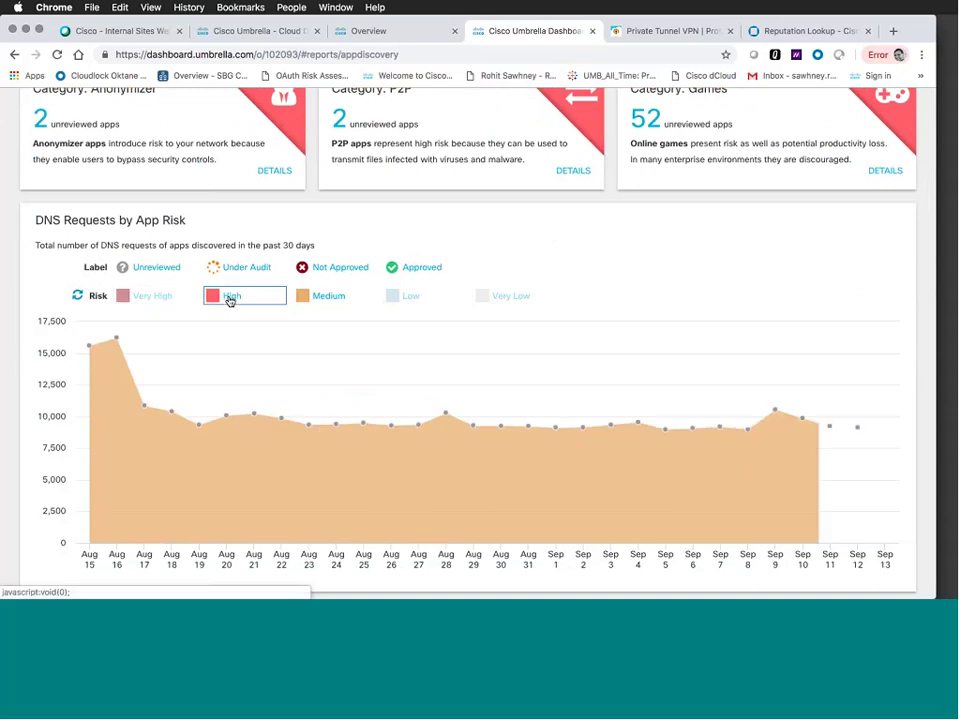
{"action": "left_click", "coordinate": [229, 298]}
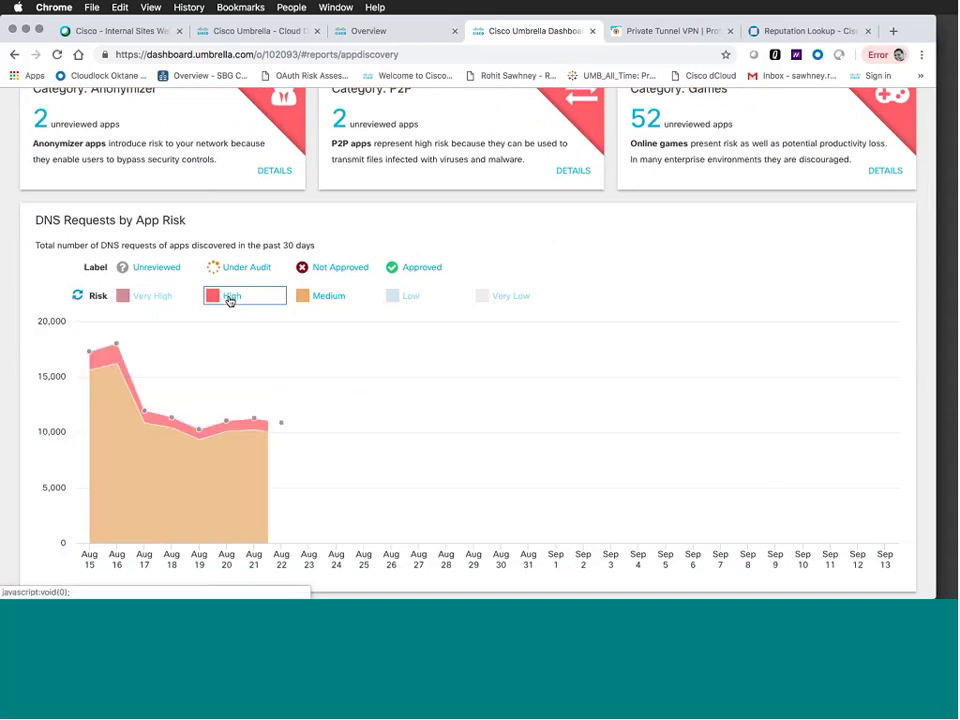
{"action": "left_click", "coordinate": [343, 268]}
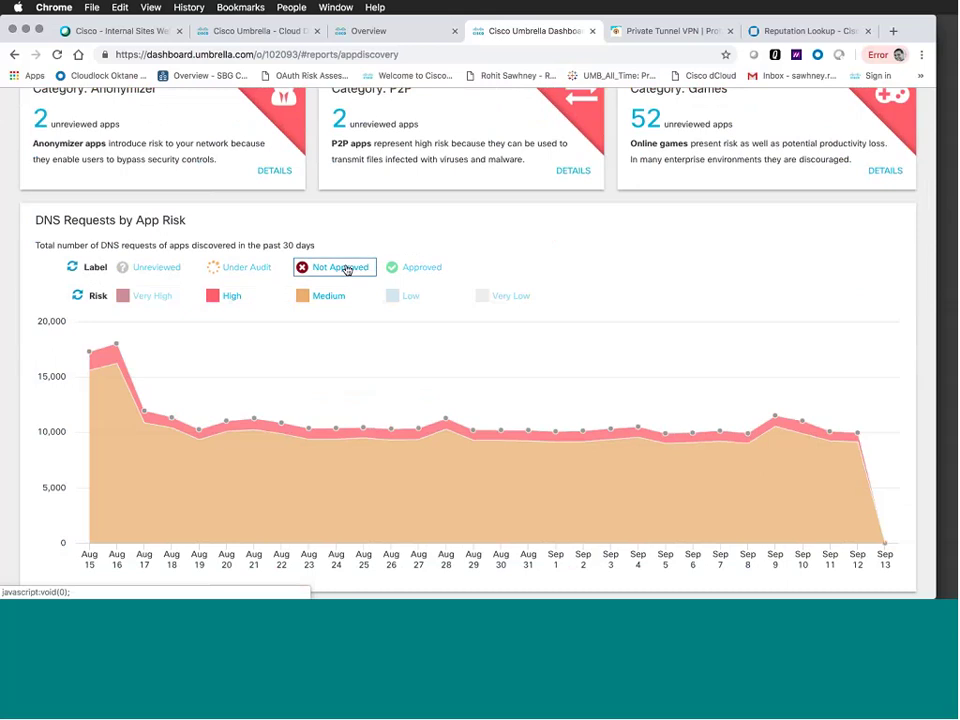
{"action": "left_click", "coordinate": [252, 272]}
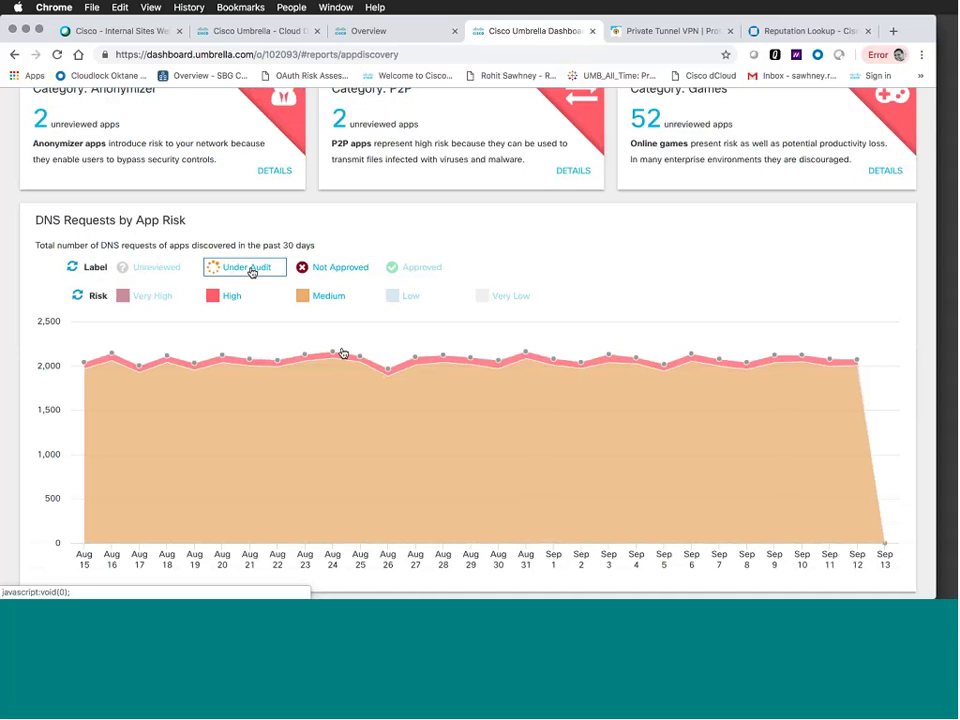
Open the app list behind the chart's August 29th data point and examine the listed apps with their risk, identities and labels.
{"action": "mouse_move", "coordinate": [478, 394]}
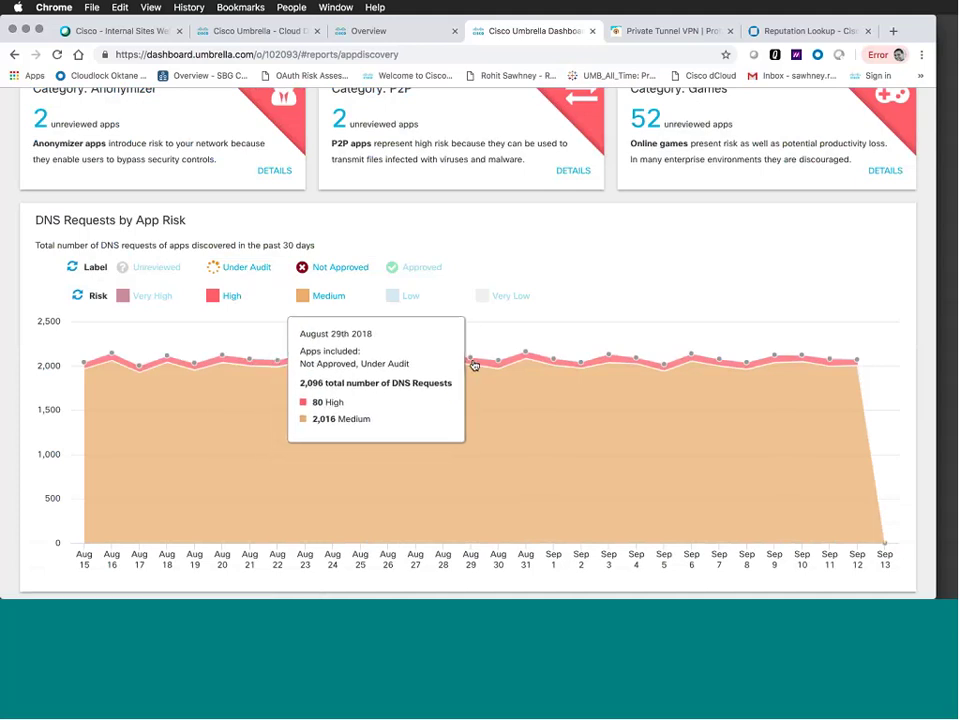
{"action": "left_click", "coordinate": [471, 363]}
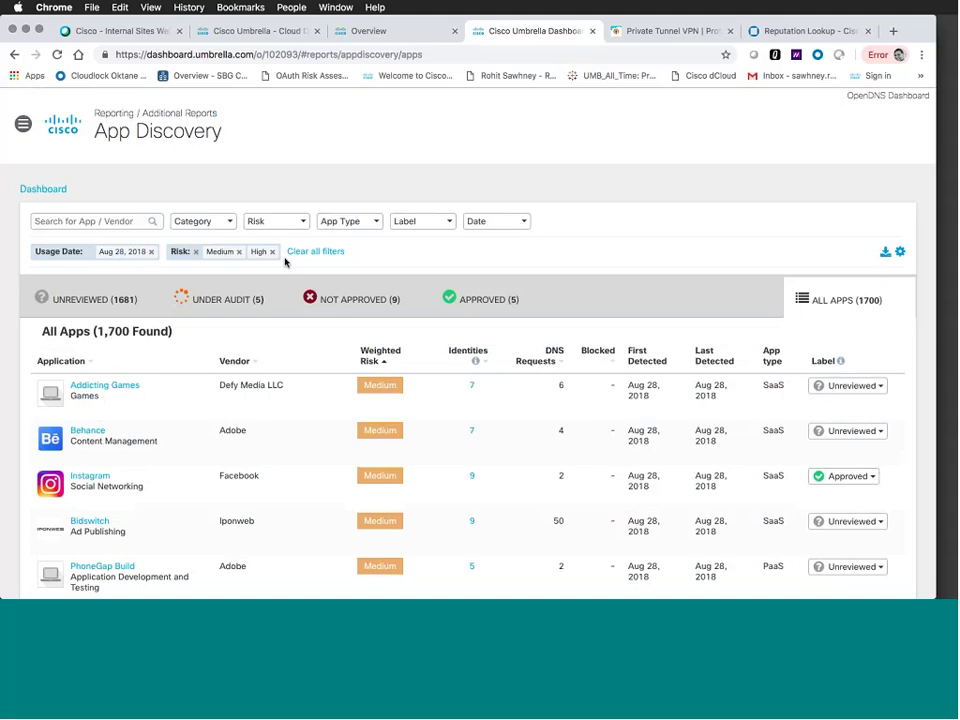
{"action": "scroll", "coordinate": [253, 349], "scroll_direction": "down", "scroll_amount": 2}
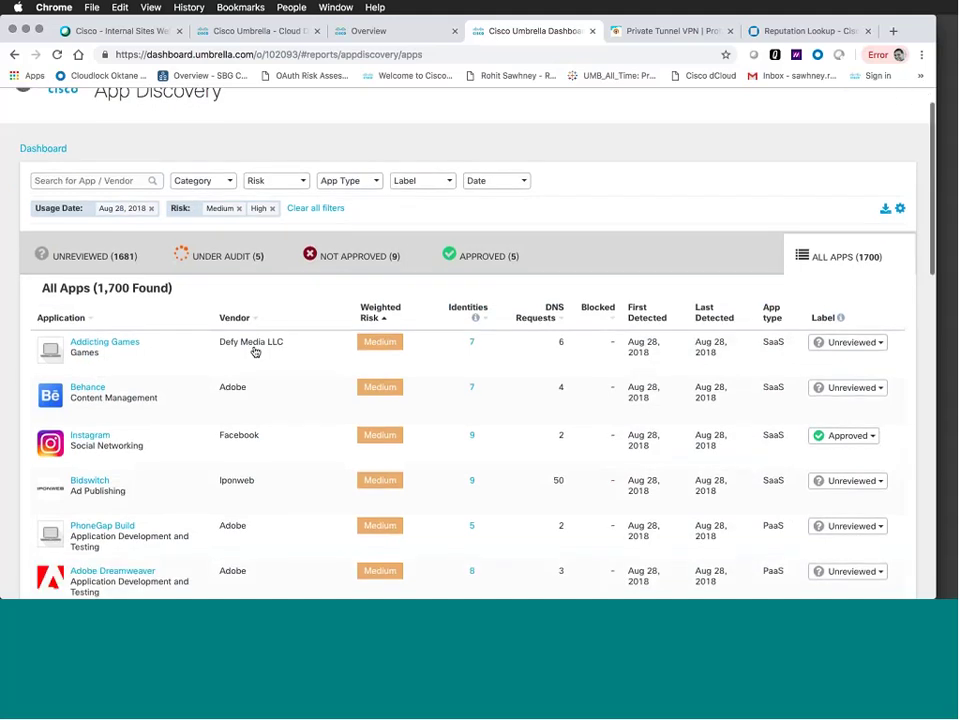
{"action": "scroll", "coordinate": [255, 351], "scroll_direction": "down", "scroll_amount": 3}
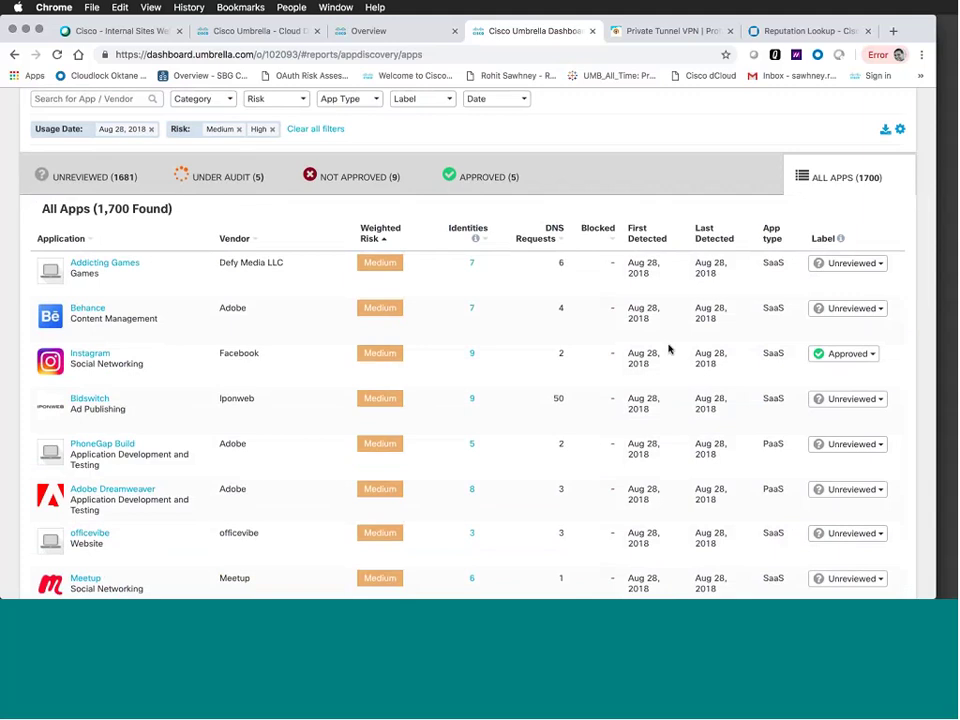
{"action": "scroll", "coordinate": [241, 386], "scroll_direction": "down", "scroll_amount": 3}
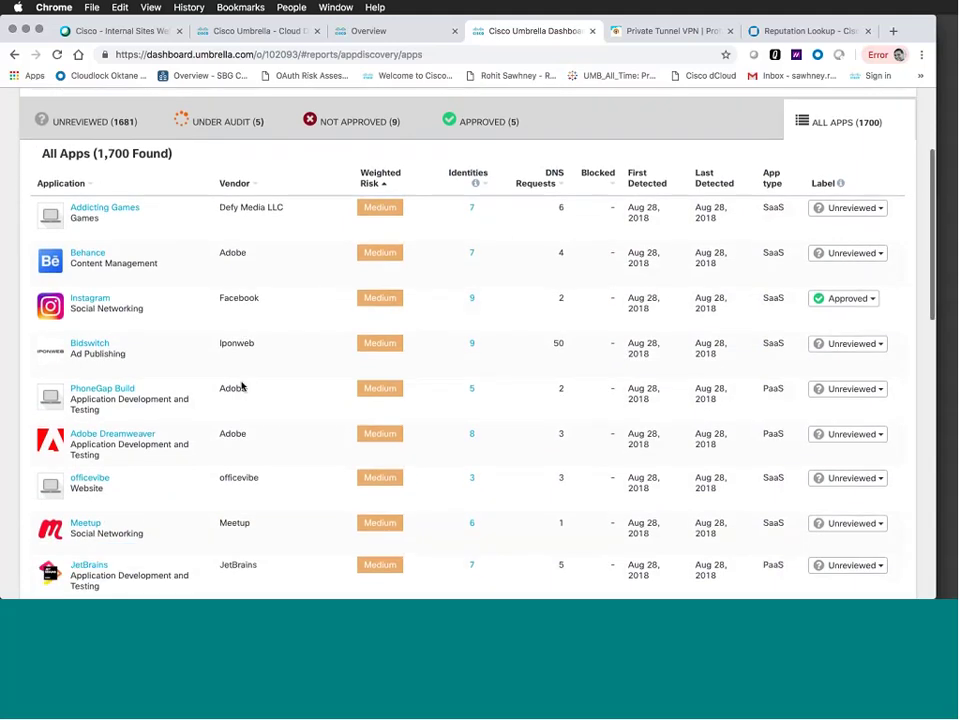
{"action": "scroll", "coordinate": [241, 386], "scroll_direction": "down", "scroll_amount": 1}
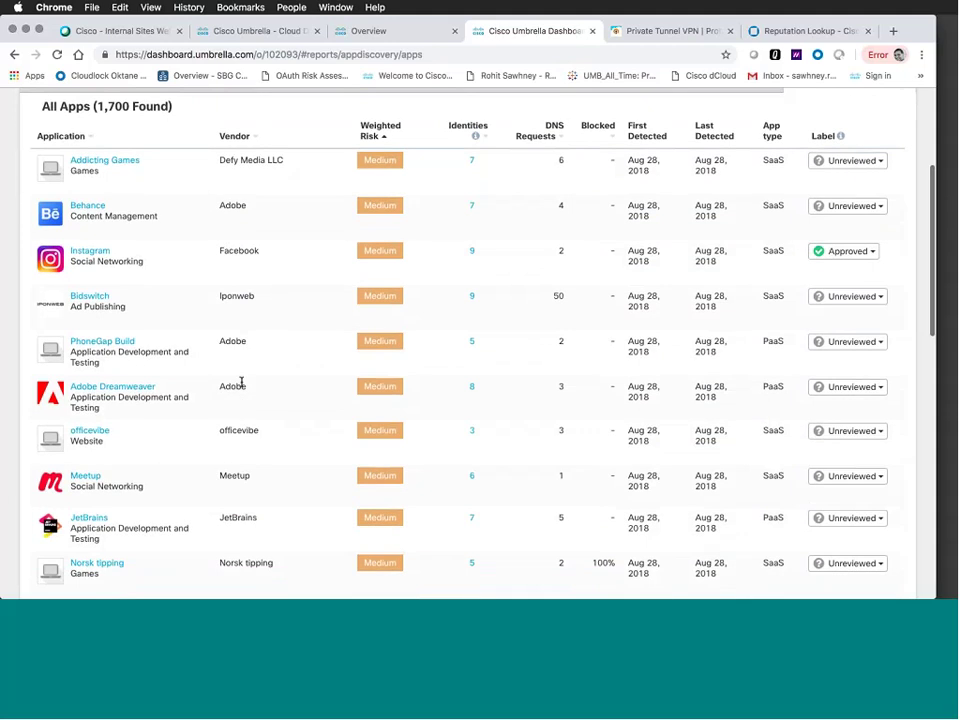
{"action": "scroll", "coordinate": [241, 386], "scroll_direction": "down", "scroll_amount": 3}
{"action": "scroll", "coordinate": [241, 386], "scroll_direction": "up", "scroll_amount": 10}
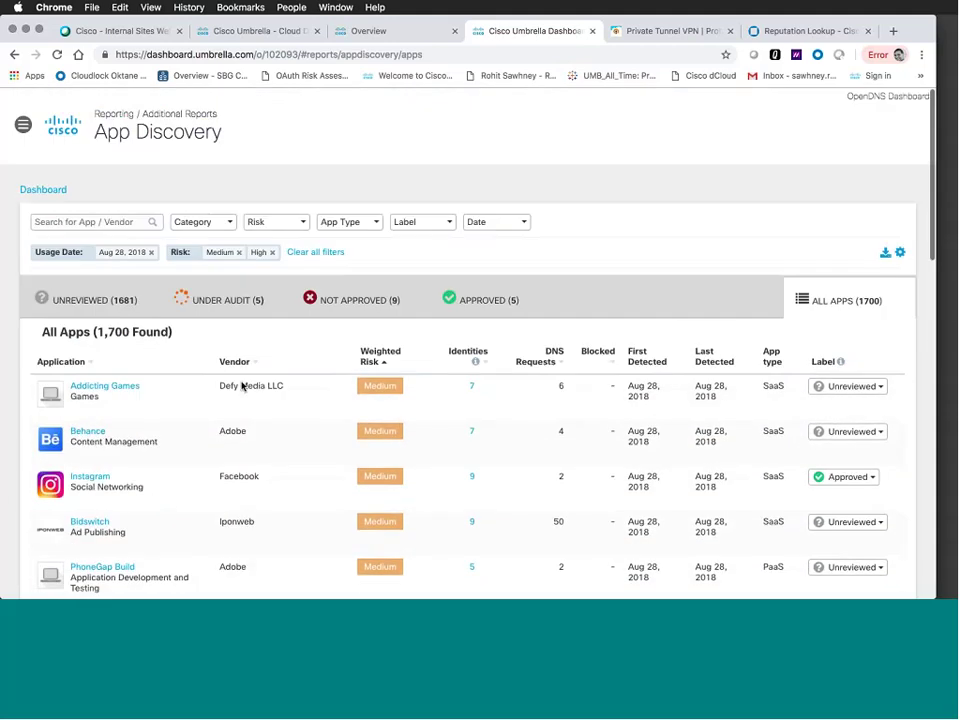
Label the Addicting Games app as Under Audit and review the list of Under Audit apps.
{"action": "scroll", "coordinate": [241, 386], "scroll_direction": "down", "scroll_amount": 1}
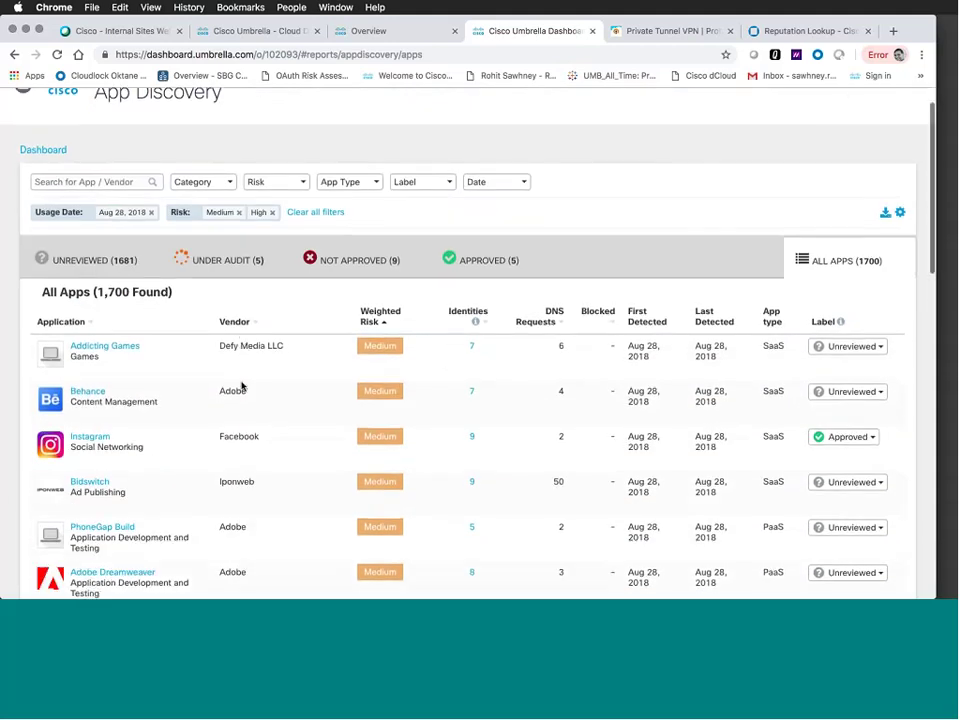
{"action": "left_click", "coordinate": [850, 348]}
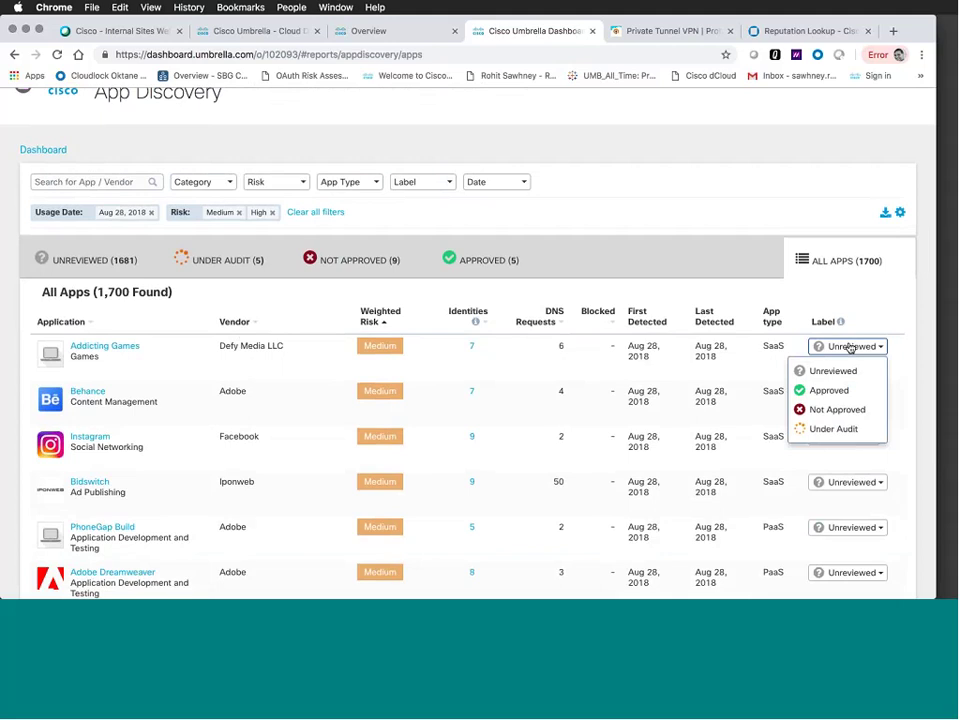
{"action": "left_click", "coordinate": [848, 429]}
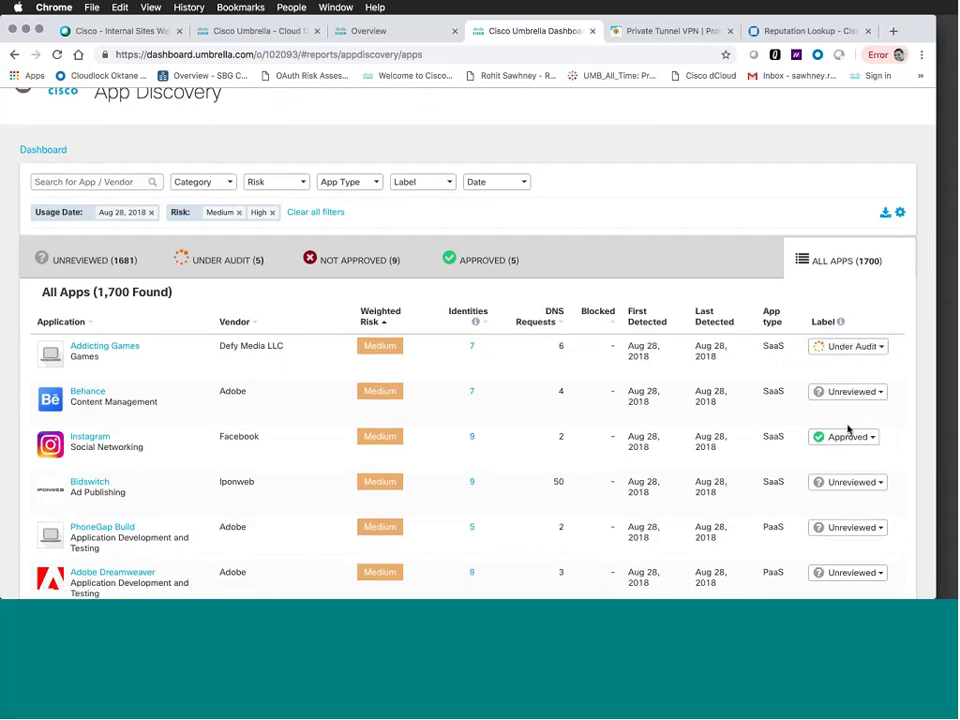
{"action": "left_click", "coordinate": [208, 258]}
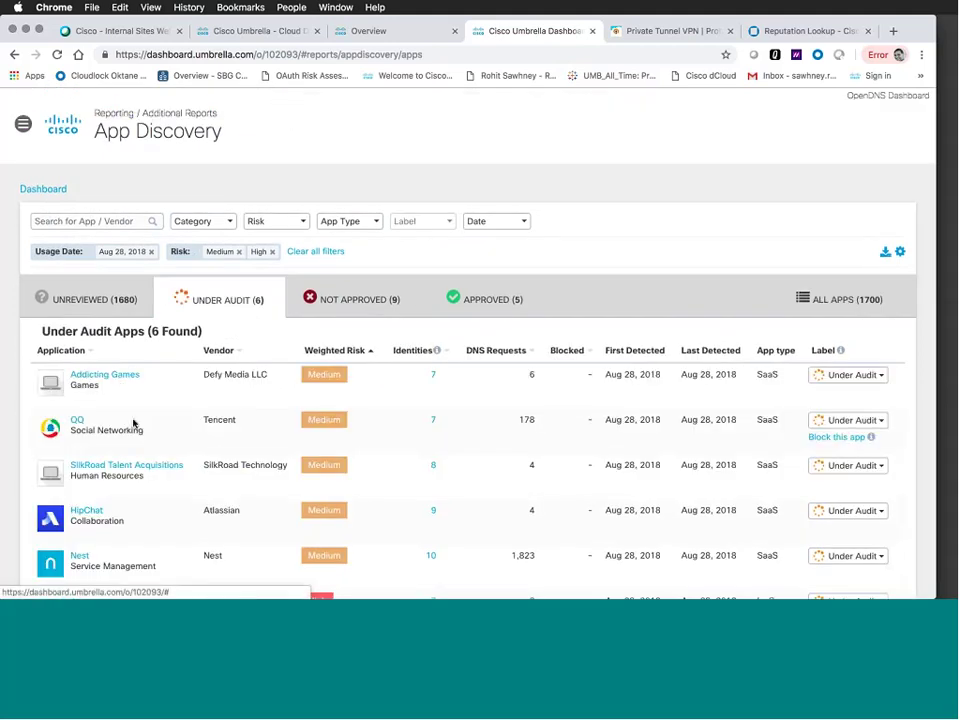
{"action": "scroll", "coordinate": [133, 422], "scroll_direction": "down", "scroll_amount": 2}
{"action": "scroll", "coordinate": [133, 423], "scroll_direction": "down", "scroll_amount": 1}
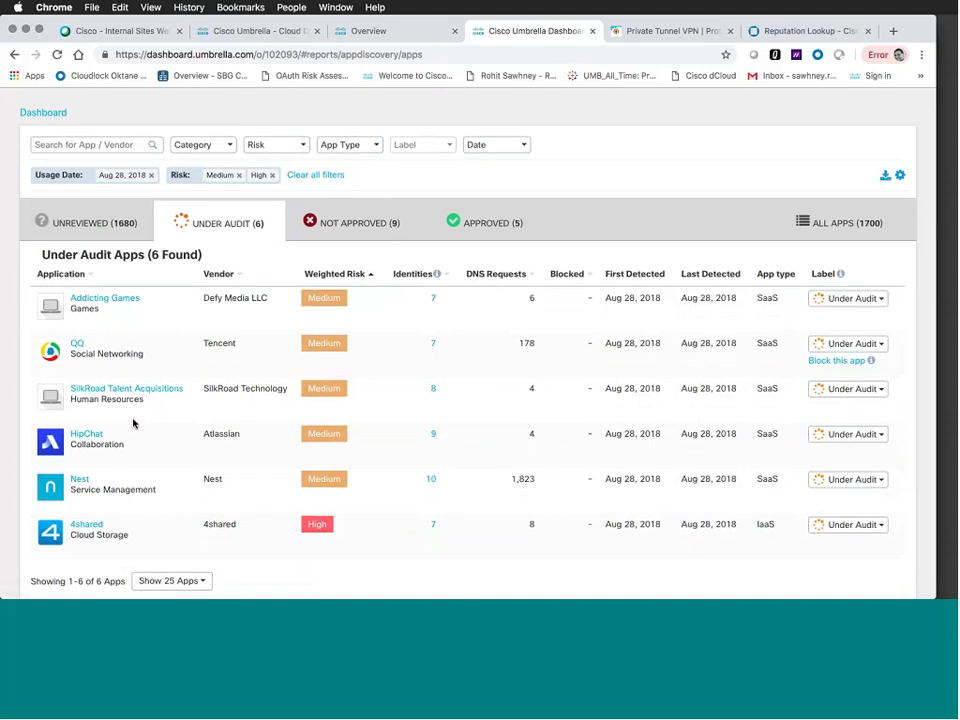
{"action": "scroll", "coordinate": [133, 423], "scroll_direction": "up", "scroll_amount": 3}
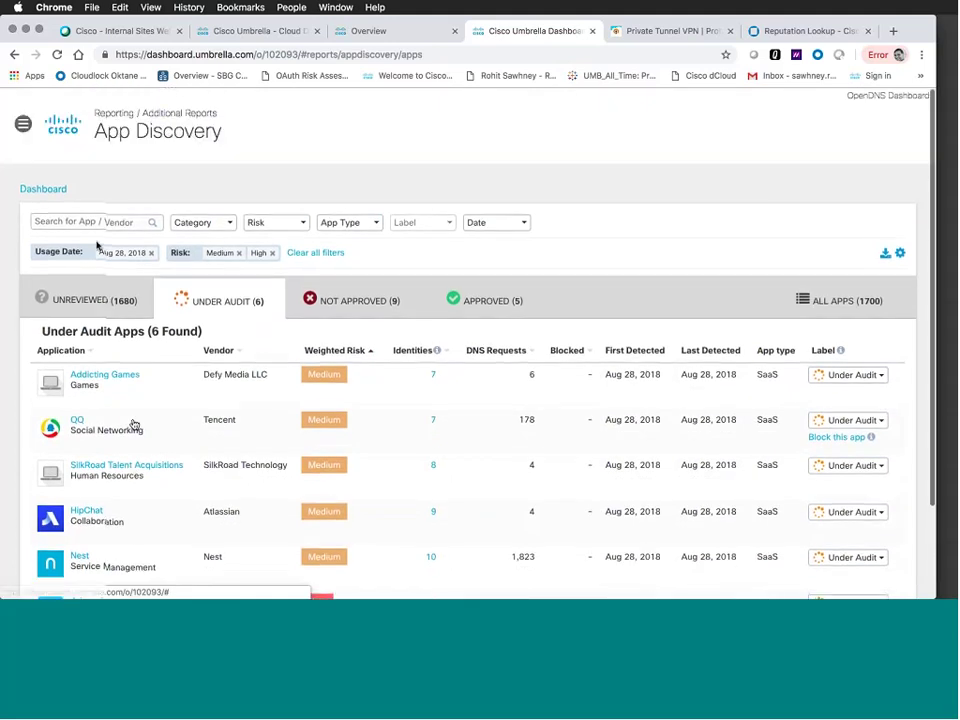
Return to the App Discovery dashboard and filter Recent Unreviewed Apps to High risk.
{"action": "left_click", "coordinate": [45, 192]}
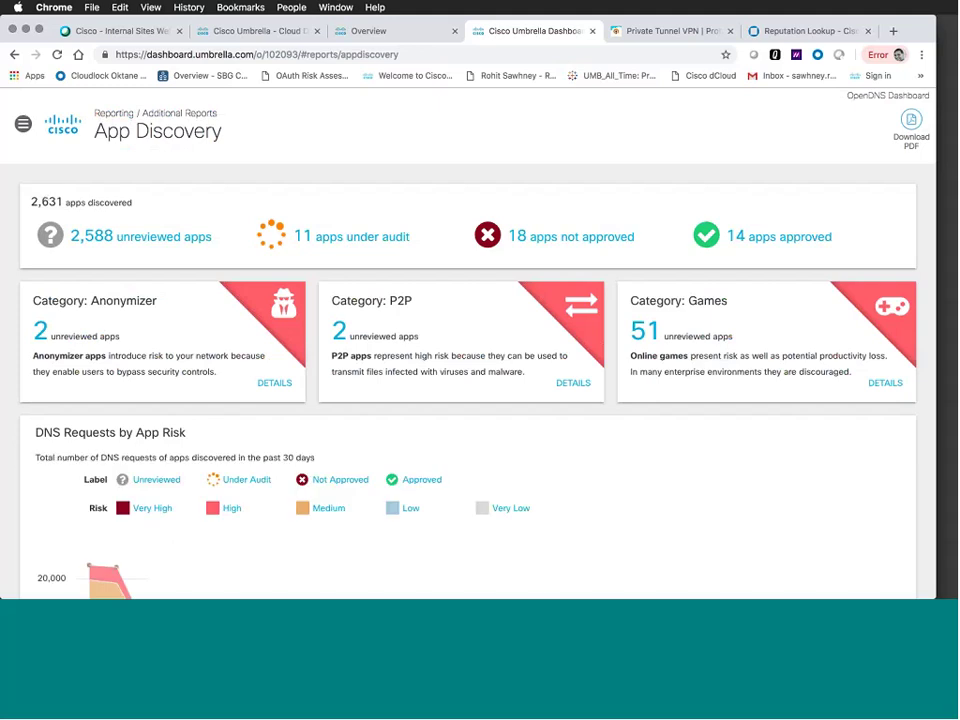
{"action": "scroll", "coordinate": [195, 253], "scroll_direction": "down", "scroll_amount": 10}
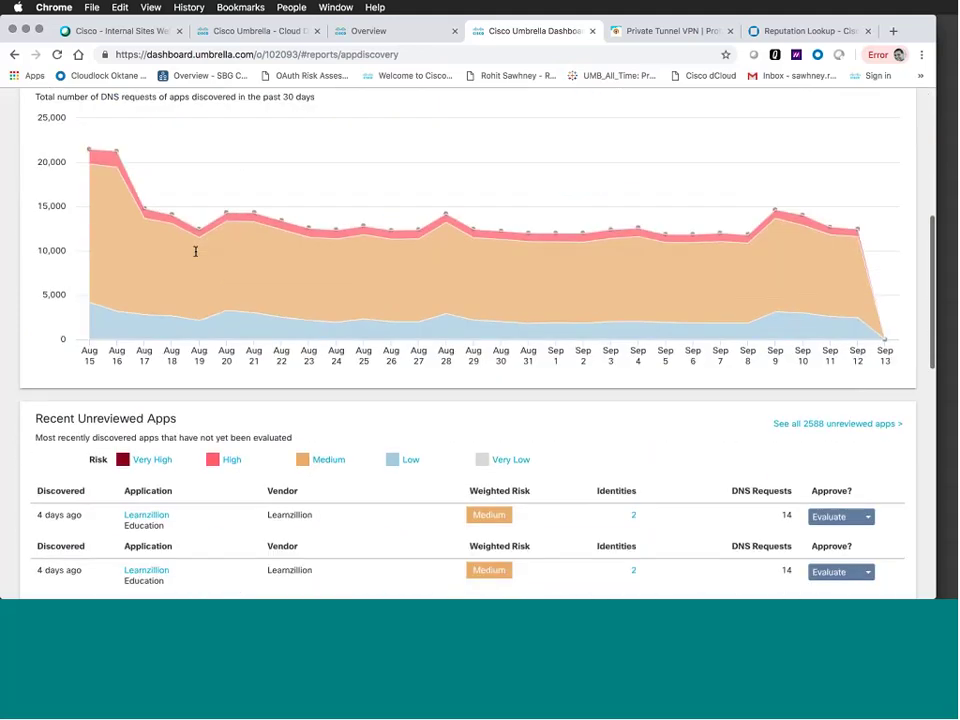
{"action": "scroll", "coordinate": [195, 251], "scroll_direction": "down", "scroll_amount": 5}
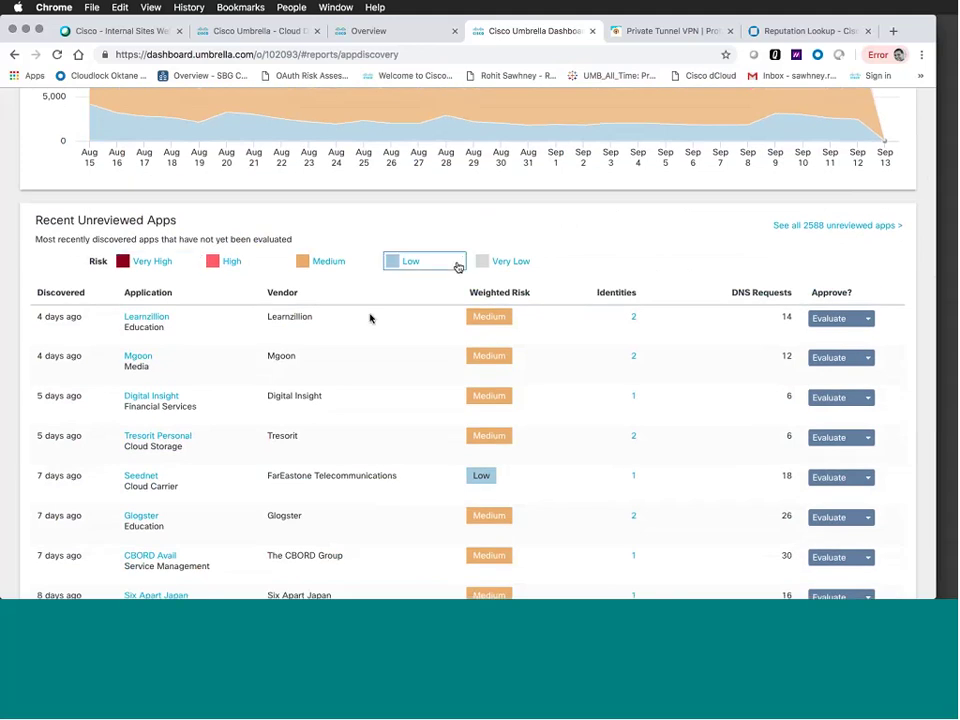
{"action": "scroll", "coordinate": [370, 318], "scroll_direction": "down", "scroll_amount": 1}
{"action": "left_click", "coordinate": [230, 236]}
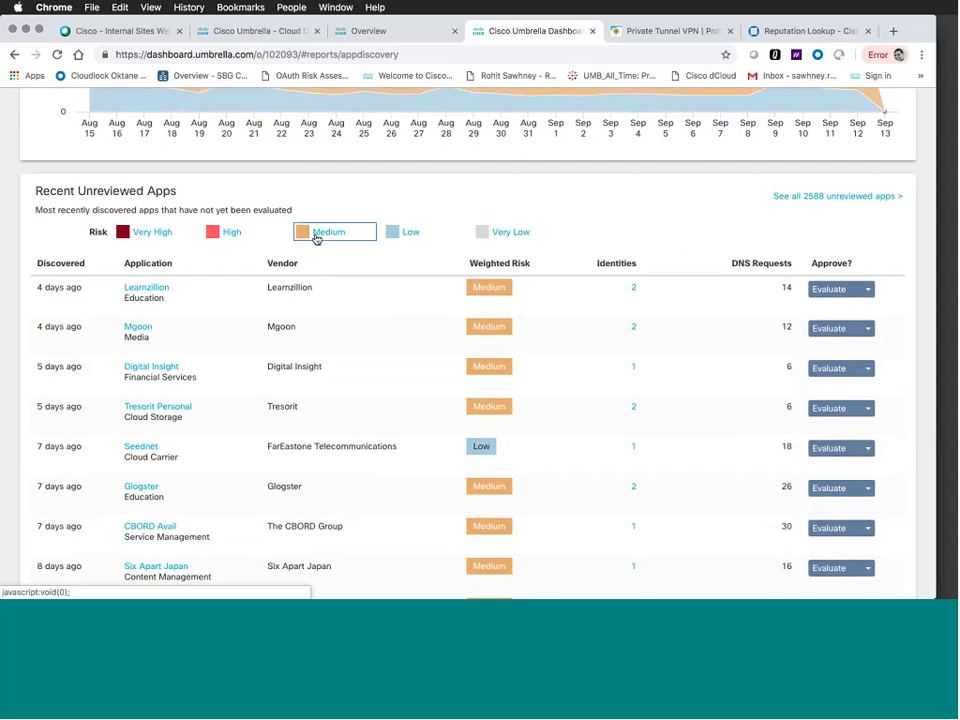
{"action": "left_click", "coordinate": [249, 241]}
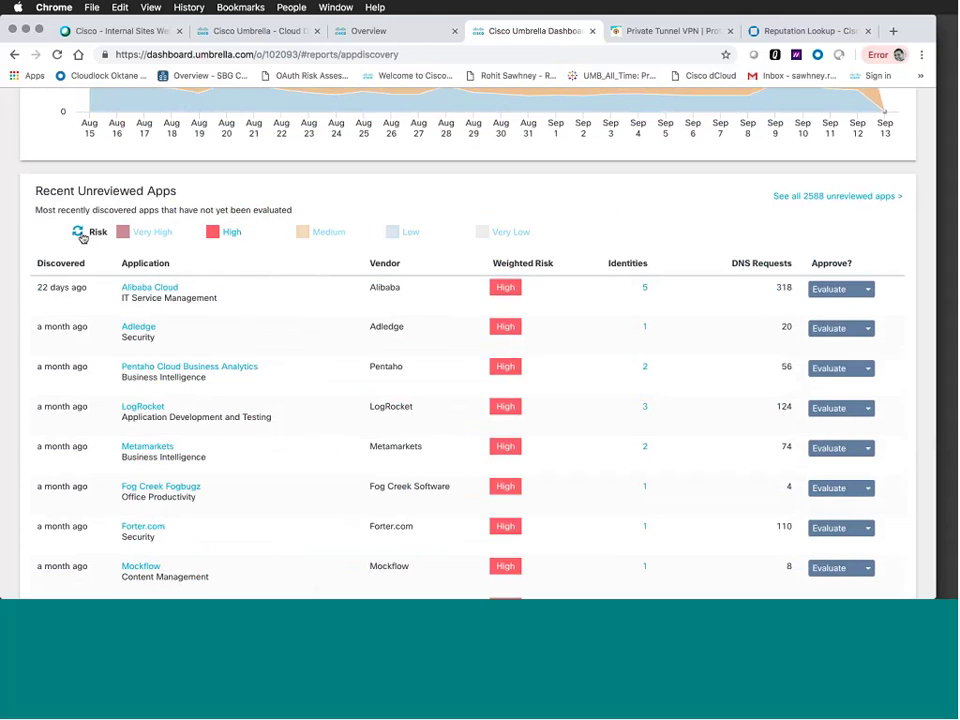
Review the high-risk unreviewed apps and put Metamarkets under audit.
{"action": "scroll", "coordinate": [374, 328], "scroll_direction": "down", "scroll_amount": 1}
{"action": "scroll", "coordinate": [374, 328], "scroll_direction": "down", "scroll_amount": 5}
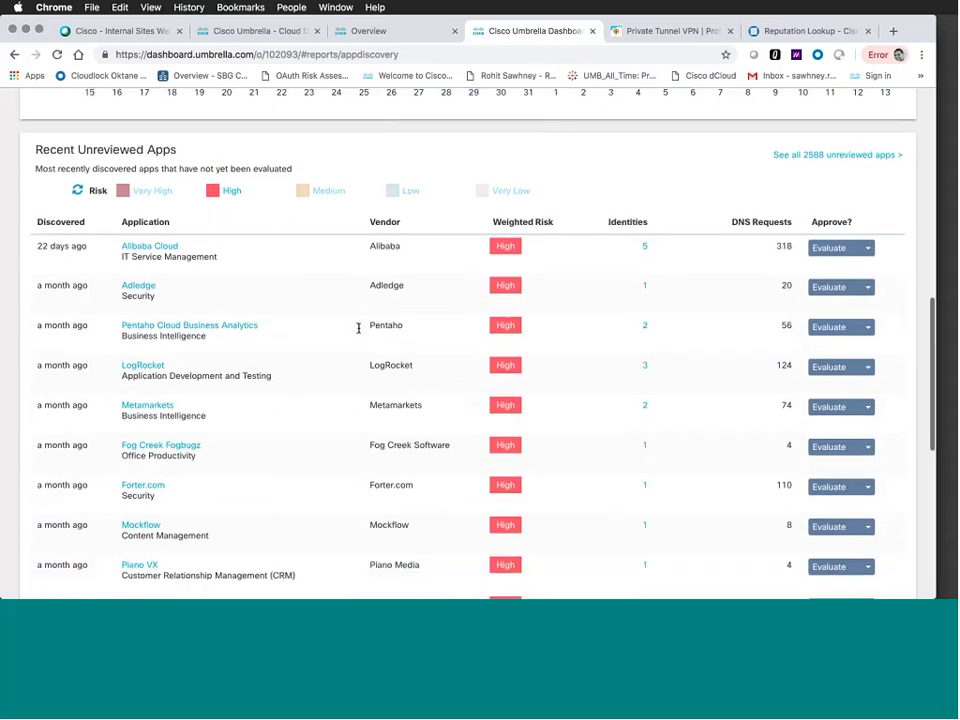
{"action": "scroll", "coordinate": [250, 329], "scroll_direction": "down", "scroll_amount": 1}
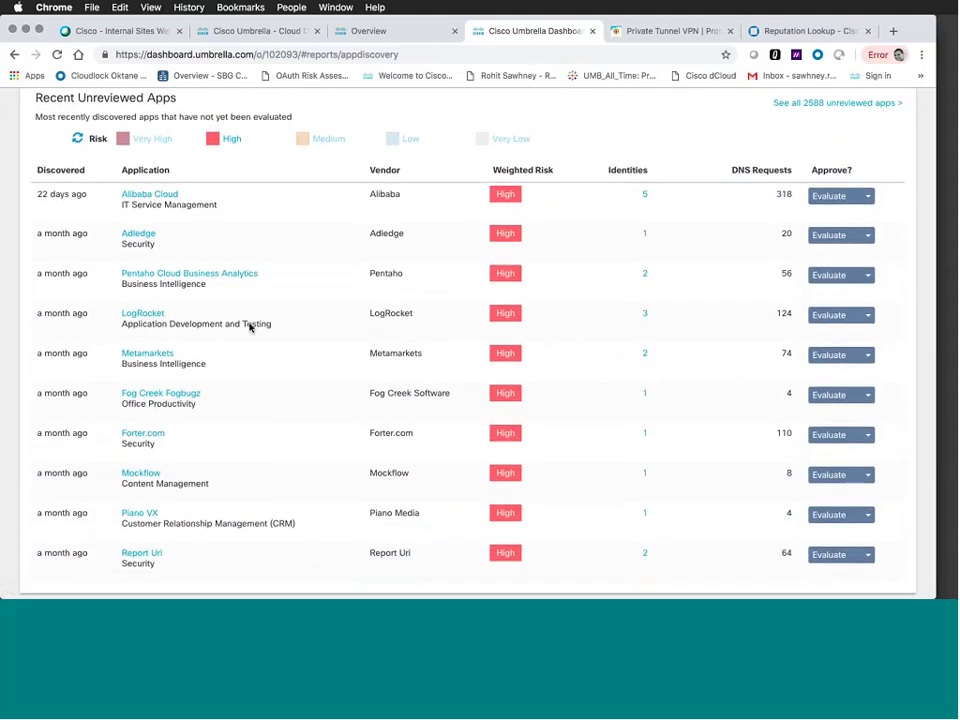
{"action": "scroll", "coordinate": [250, 327], "scroll_direction": "down", "scroll_amount": 2}
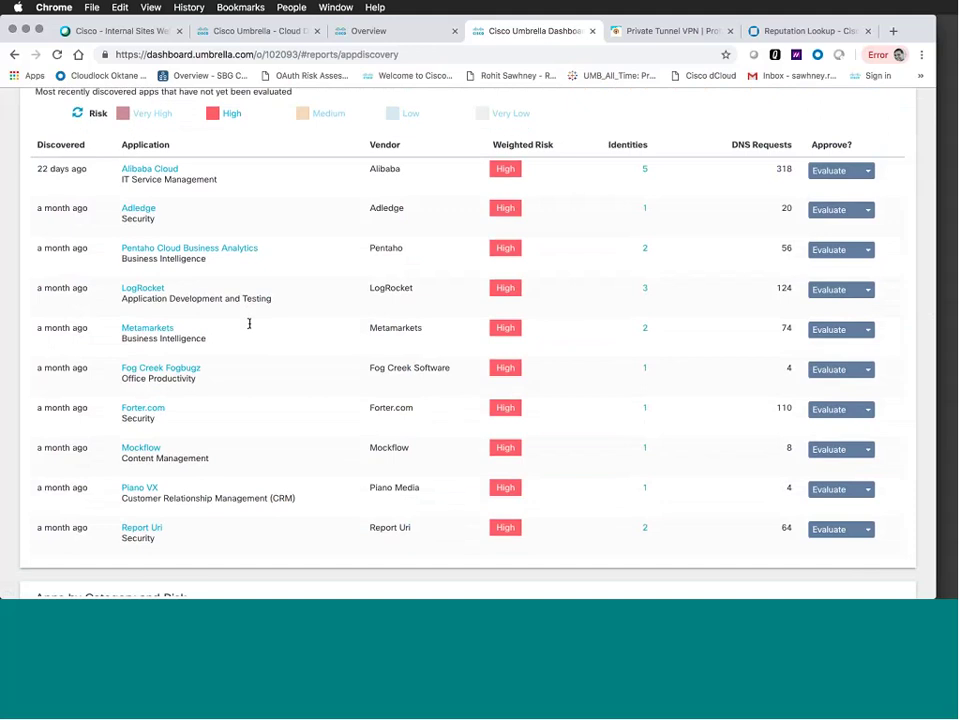
{"action": "left_click", "coordinate": [848, 337]}
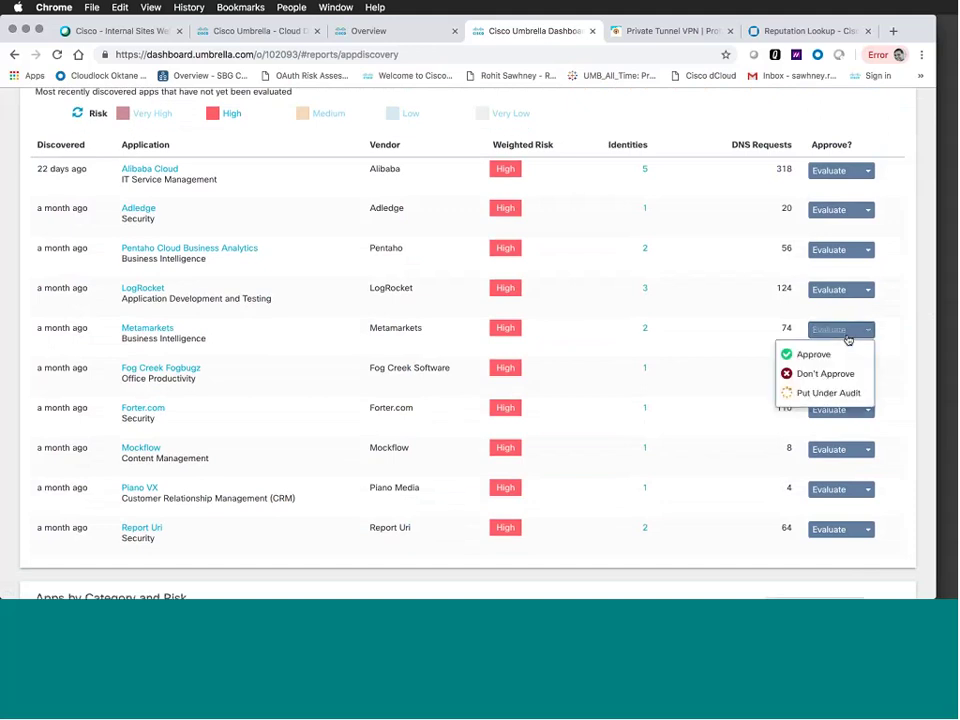
{"action": "left_click", "coordinate": [840, 397]}
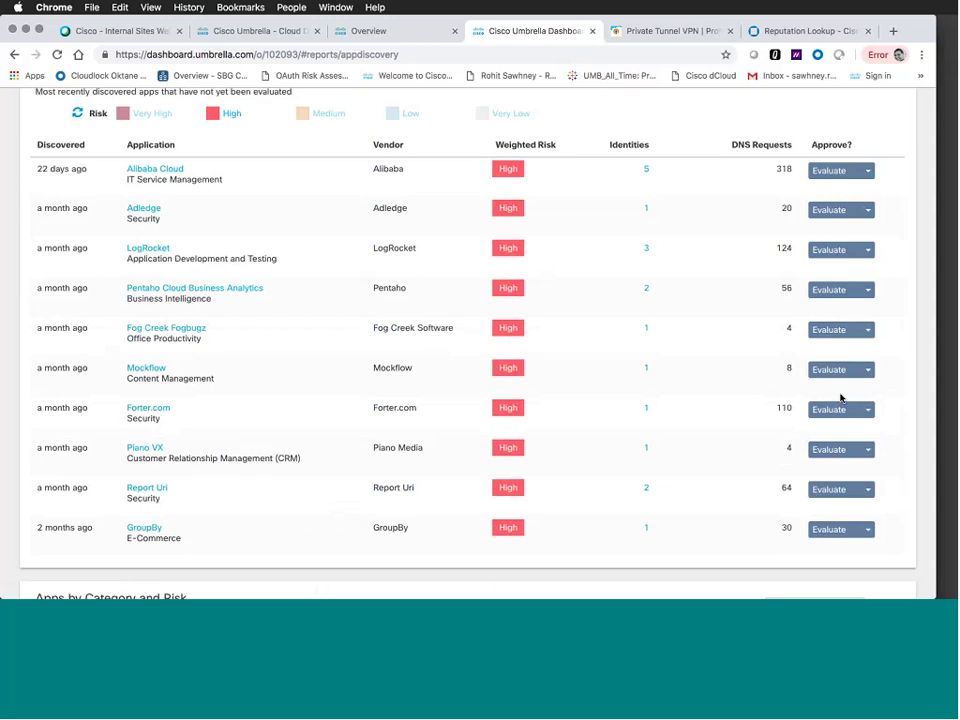
Clear the risk filter on Recent Unreviewed Apps and limit the Apps by Category and Risk chart to High and Medium risk.
{"action": "scroll", "coordinate": [381, 379], "scroll_direction": "up", "scroll_amount": 2}
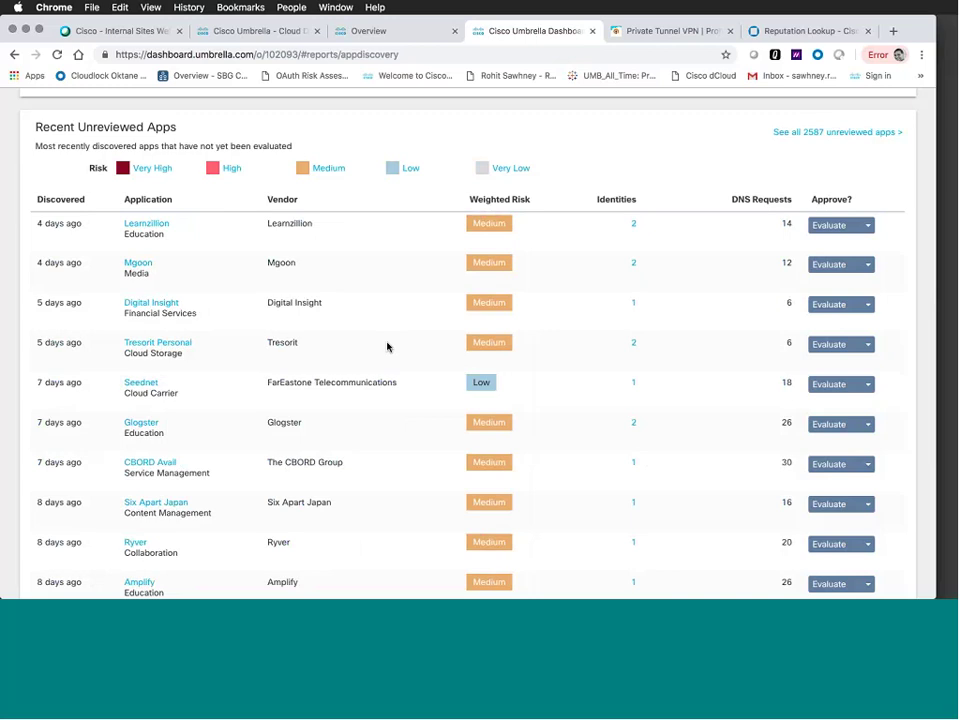
{"action": "scroll", "coordinate": [388, 347], "scroll_direction": "down", "scroll_amount": 1}
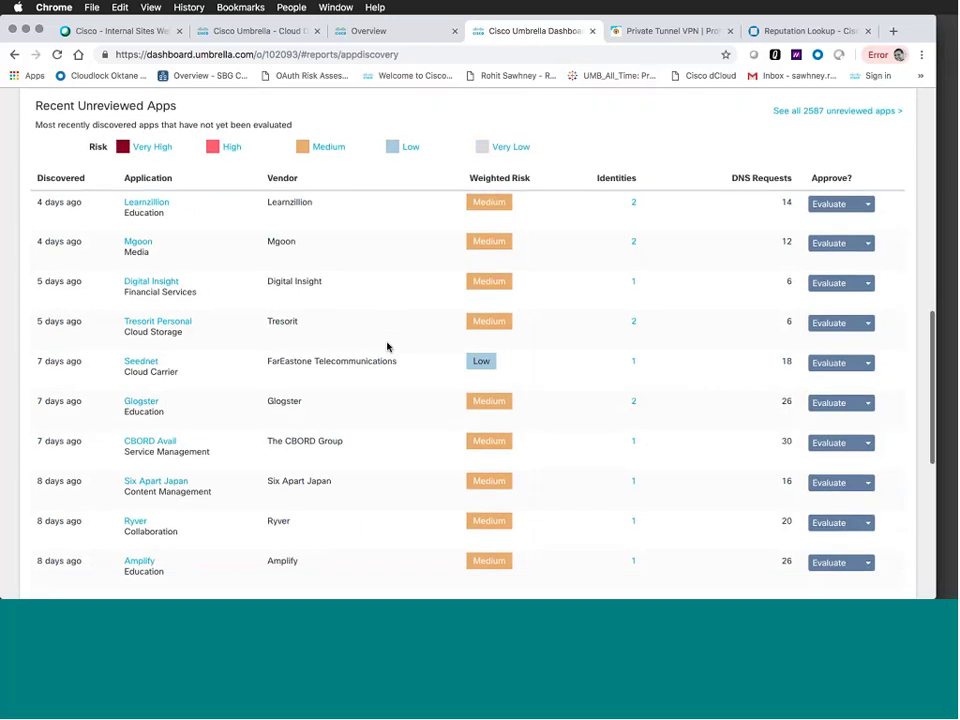
{"action": "scroll", "coordinate": [388, 347], "scroll_direction": "down", "scroll_amount": 5}
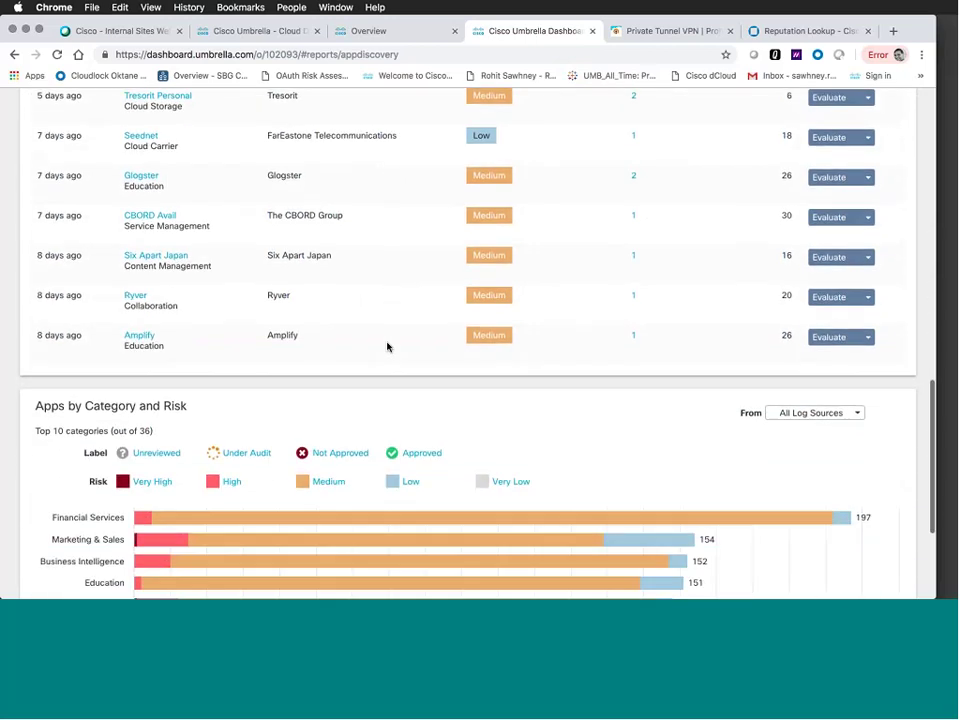
{"action": "scroll", "coordinate": [388, 347], "scroll_direction": "down", "scroll_amount": 5}
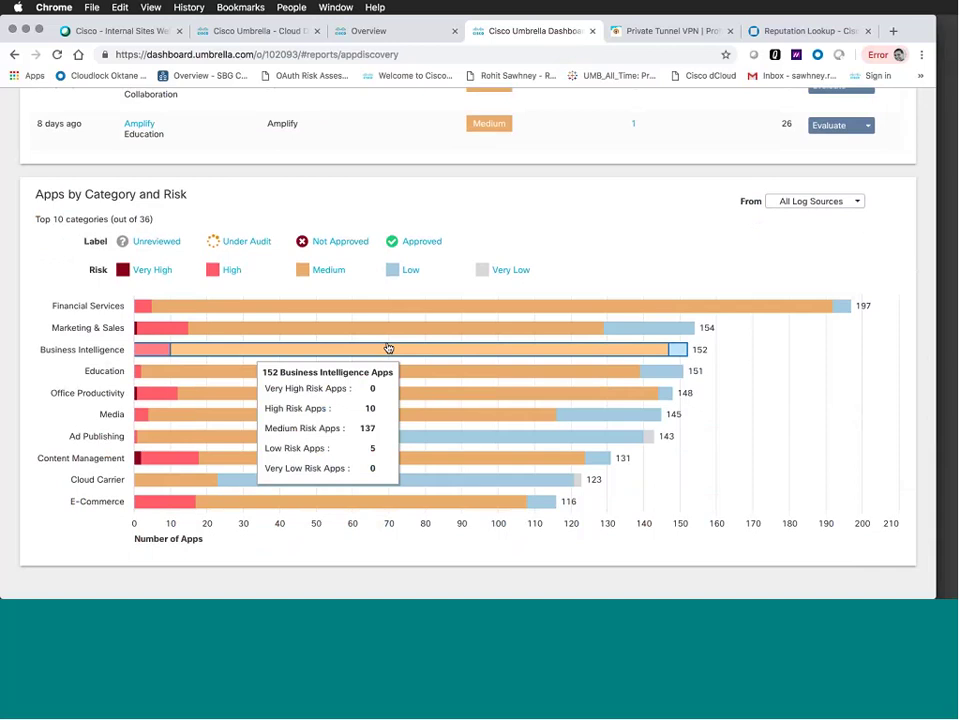
{"action": "left_click", "coordinate": [226, 278]}
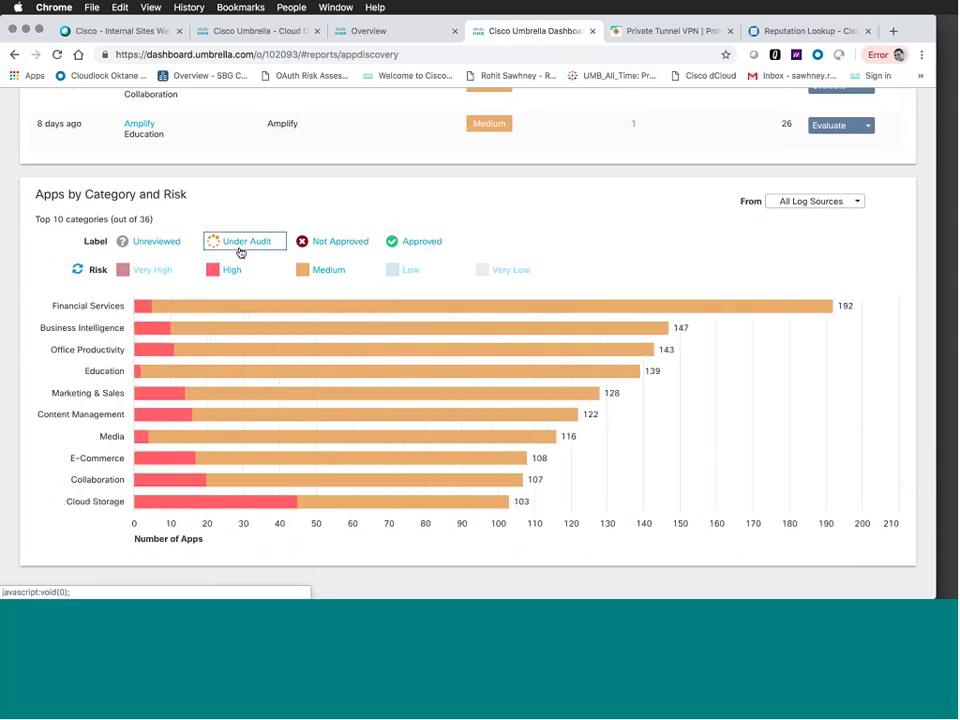
{"action": "mouse_move", "coordinate": [270, 338]}
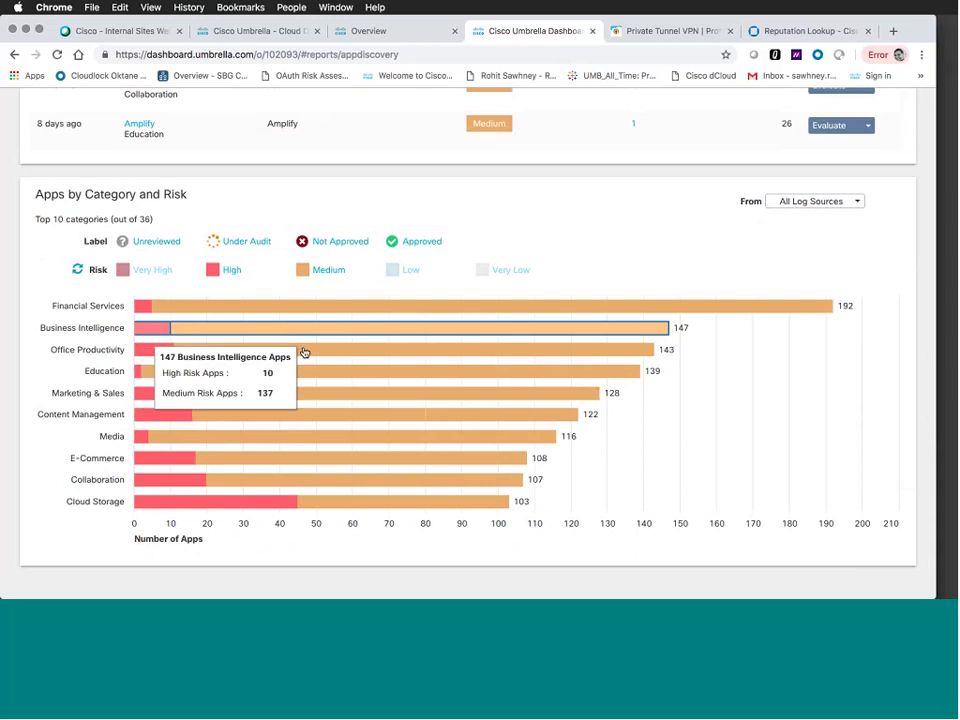
Open the Education apps from the Apps by Category and Risk chart and review the filtered list.
{"action": "mouse_move", "coordinate": [311, 357]}
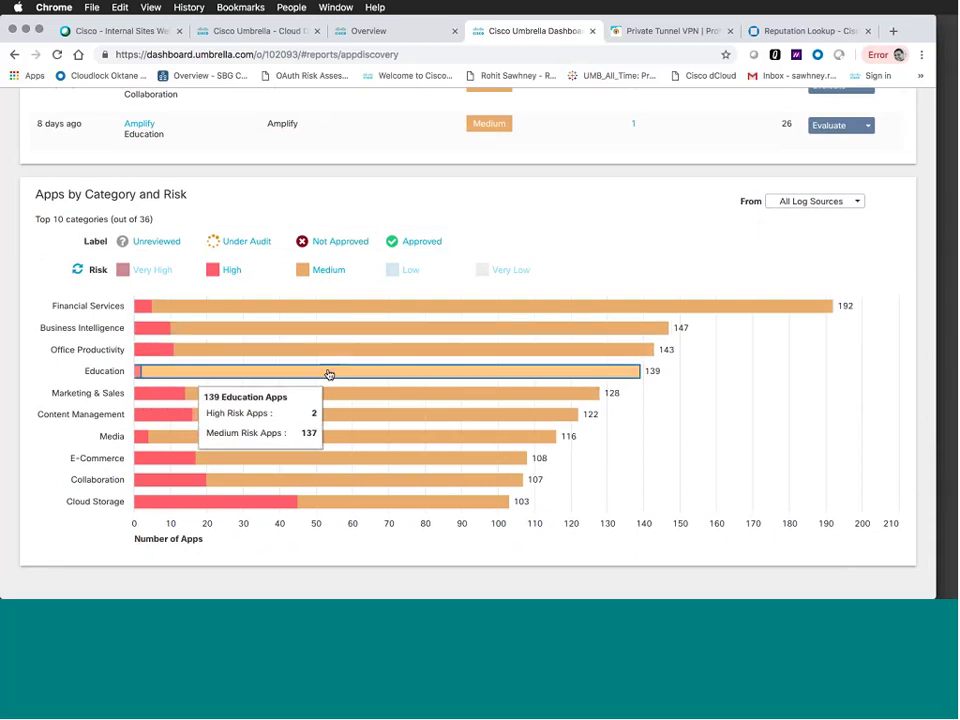
{"action": "left_click", "coordinate": [329, 374]}
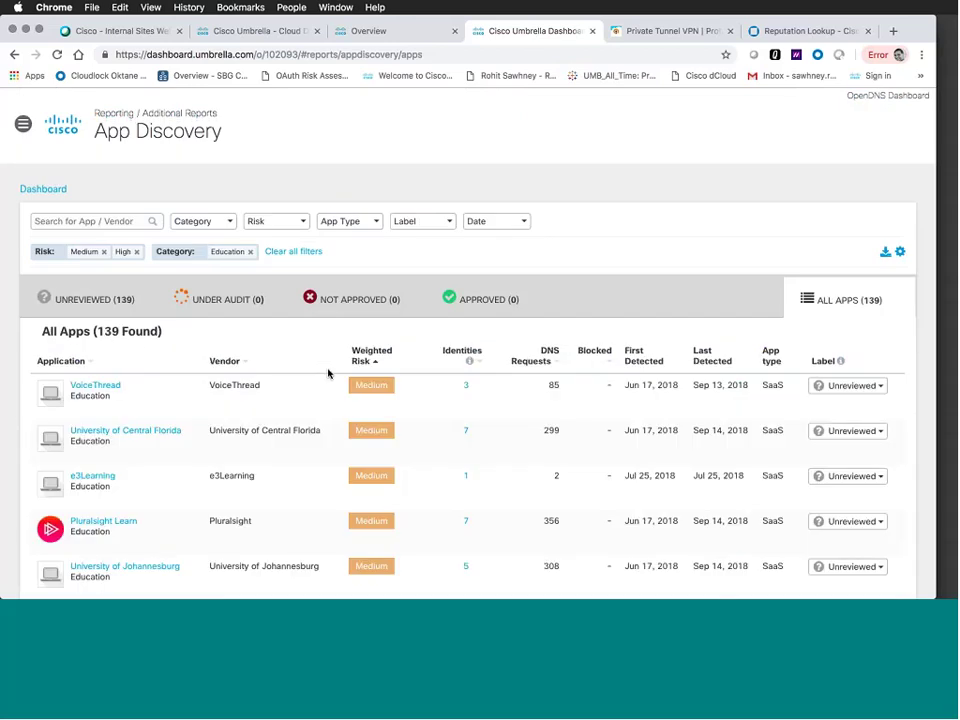
{"action": "scroll", "coordinate": [328, 374], "scroll_direction": "down", "scroll_amount": 1}
{"action": "scroll", "coordinate": [328, 374], "scroll_direction": "down", "scroll_amount": 3}
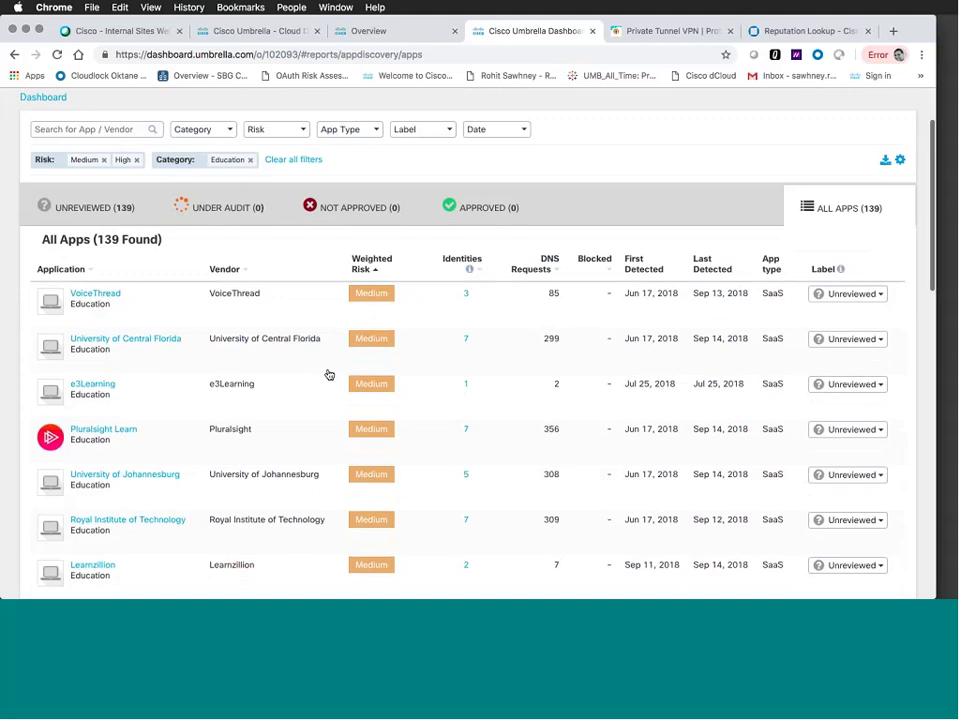
{"action": "scroll", "coordinate": [328, 374], "scroll_direction": "down", "scroll_amount": 2}
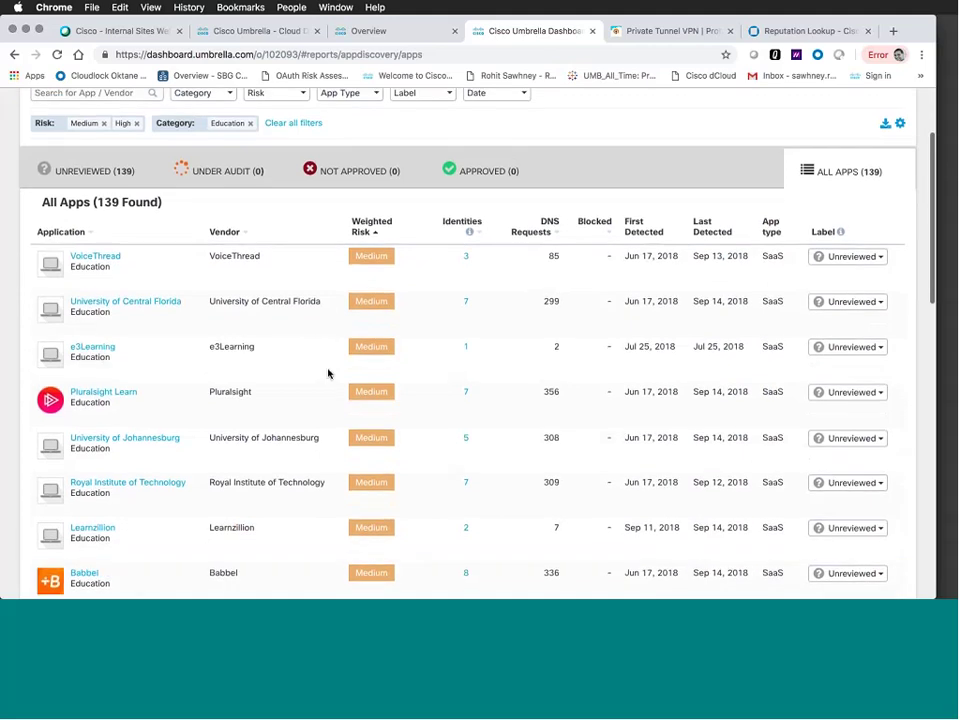
{"action": "scroll", "coordinate": [143, 333], "scroll_direction": "down", "scroll_amount": 3}
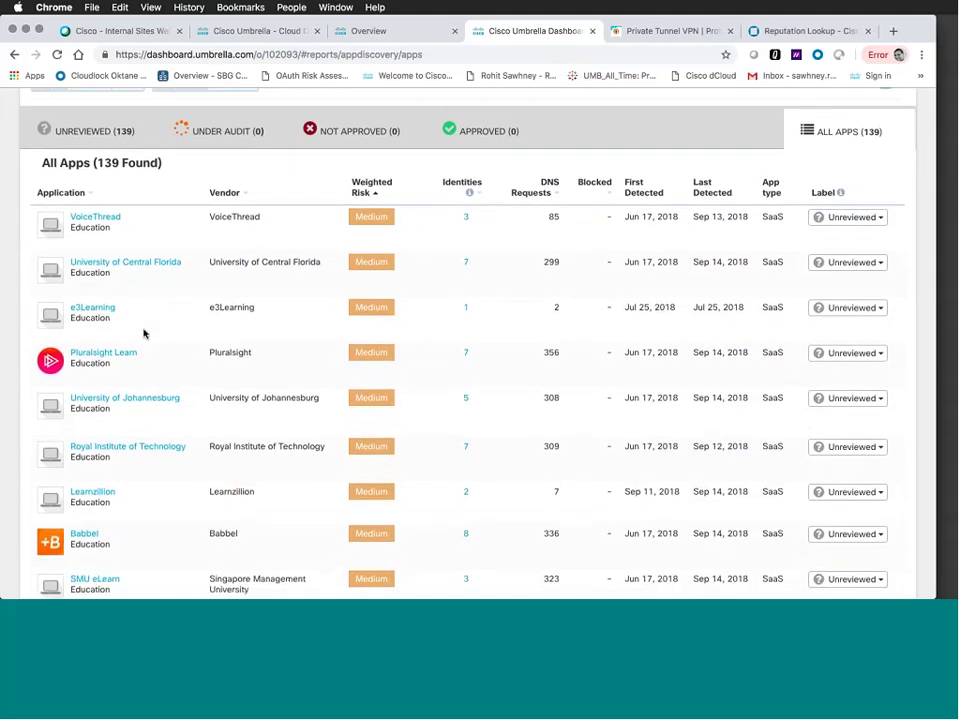
{"action": "scroll", "coordinate": [143, 333], "scroll_direction": "down", "scroll_amount": 5}
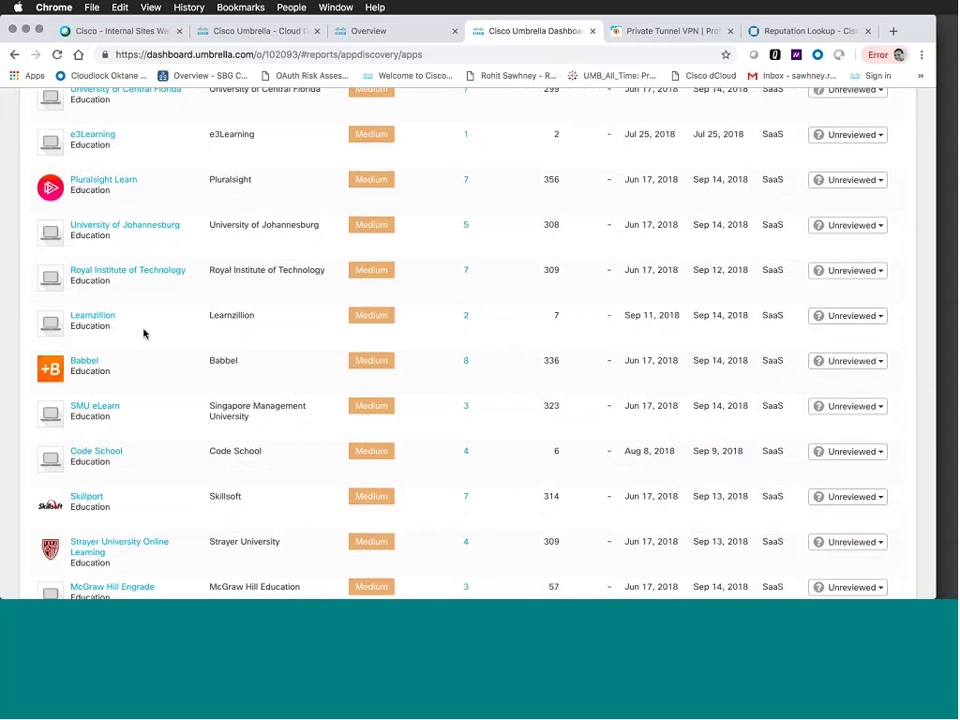
{"action": "scroll", "coordinate": [143, 333], "scroll_direction": "up", "scroll_amount": 5}
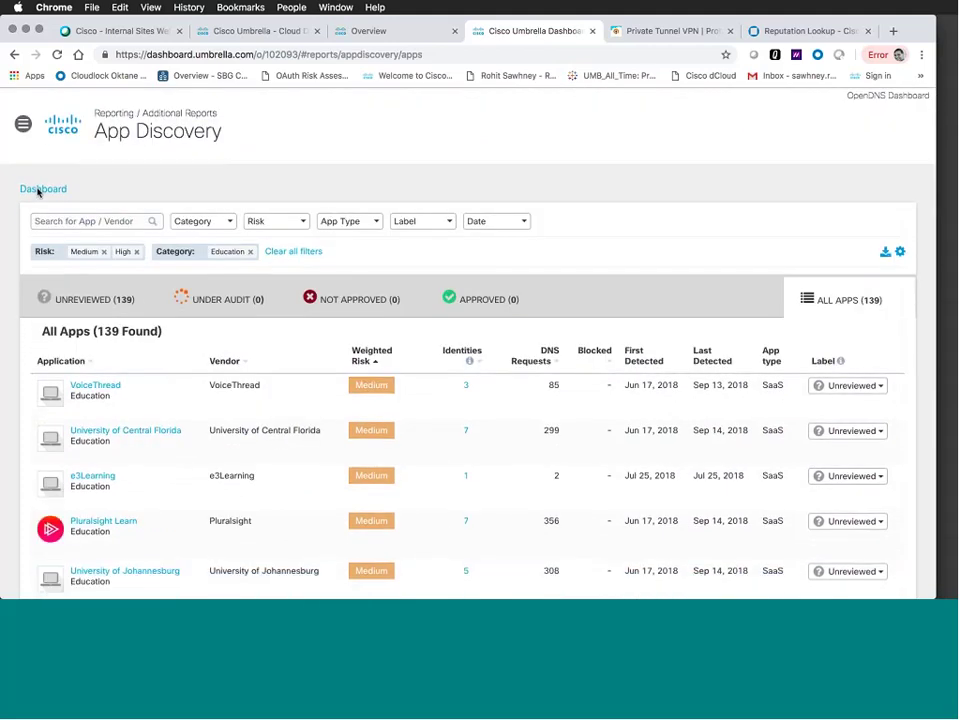
Return to the App Discovery dashboard, open the apps not approved, and review which ones offer a block option.
{"action": "left_click", "coordinate": [40, 189]}
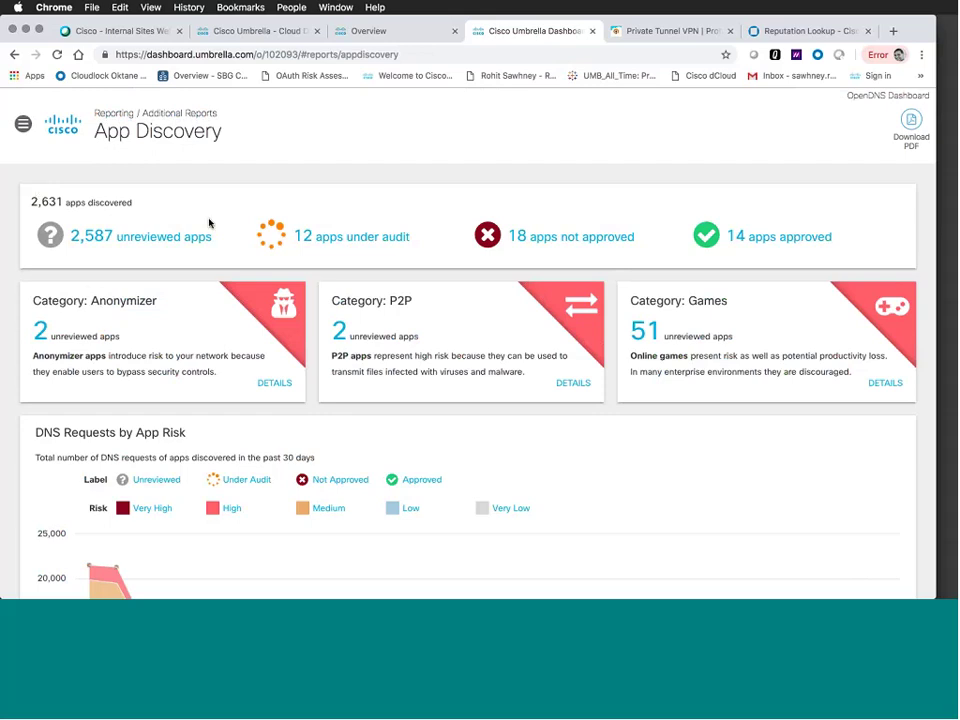
{"action": "left_click", "coordinate": [546, 238]}
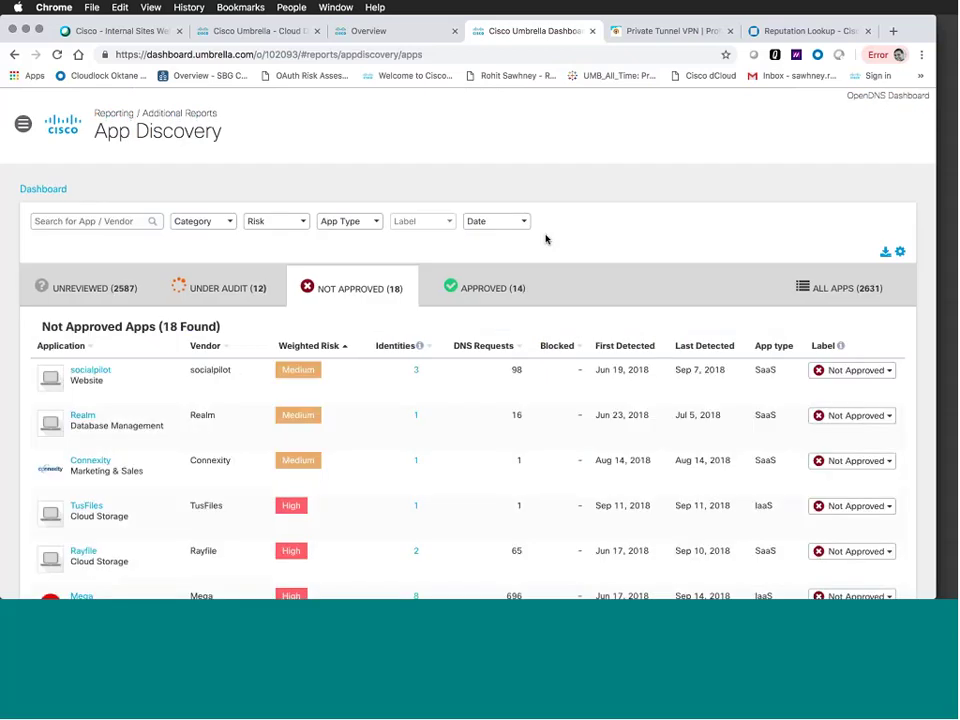
{"action": "scroll", "coordinate": [508, 300], "scroll_direction": "down", "scroll_amount": 5}
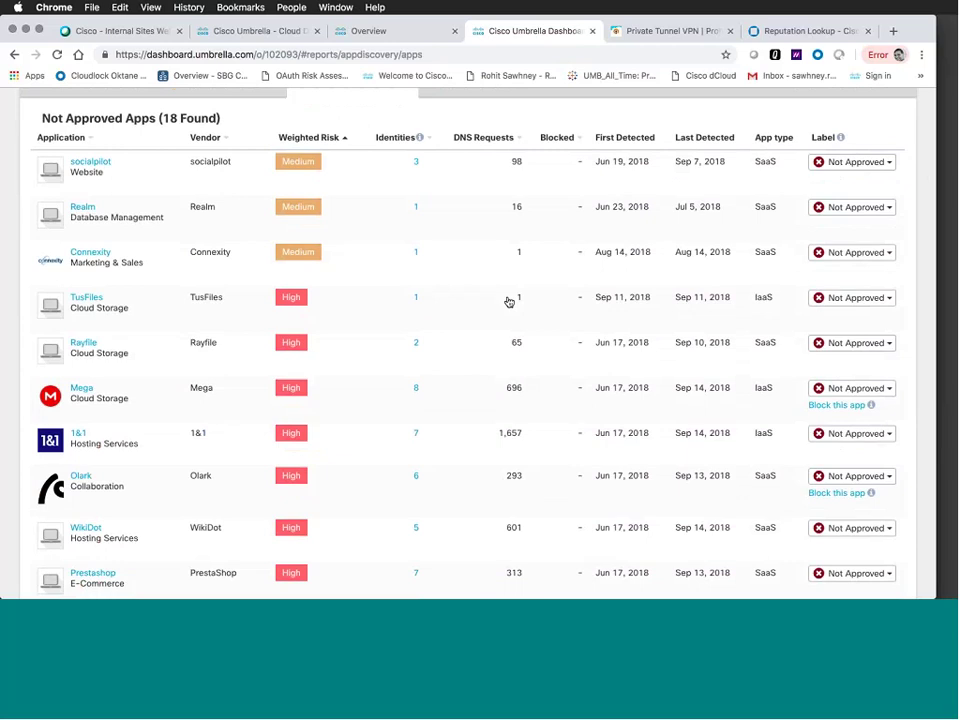
{"action": "scroll", "coordinate": [508, 300], "scroll_direction": "down", "scroll_amount": 1}
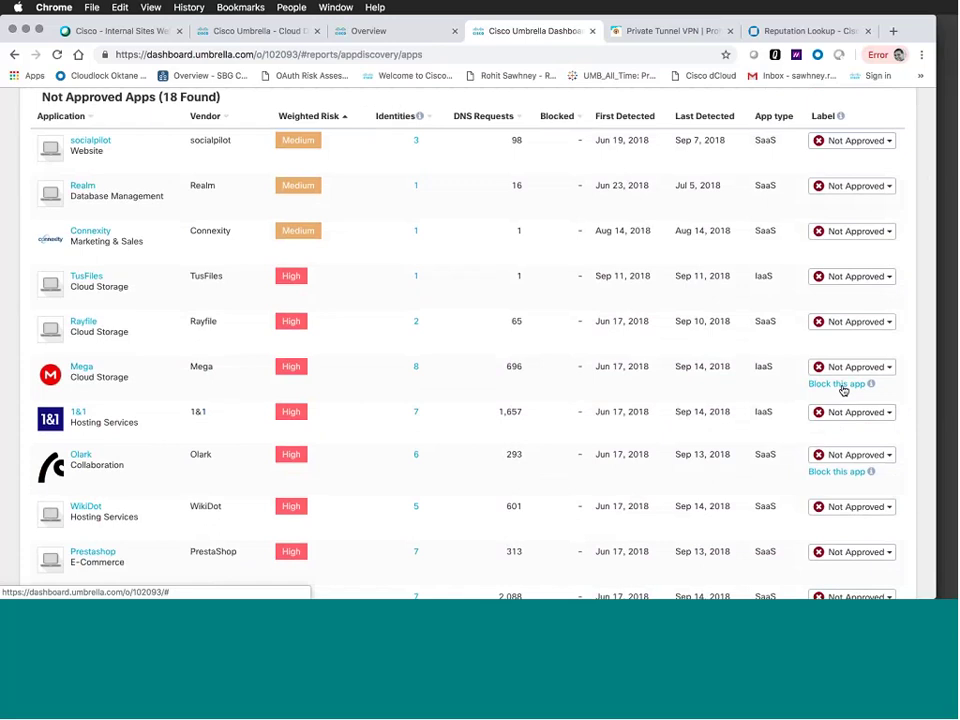
{"action": "scroll", "coordinate": [843, 390], "scroll_direction": "down", "scroll_amount": 8}
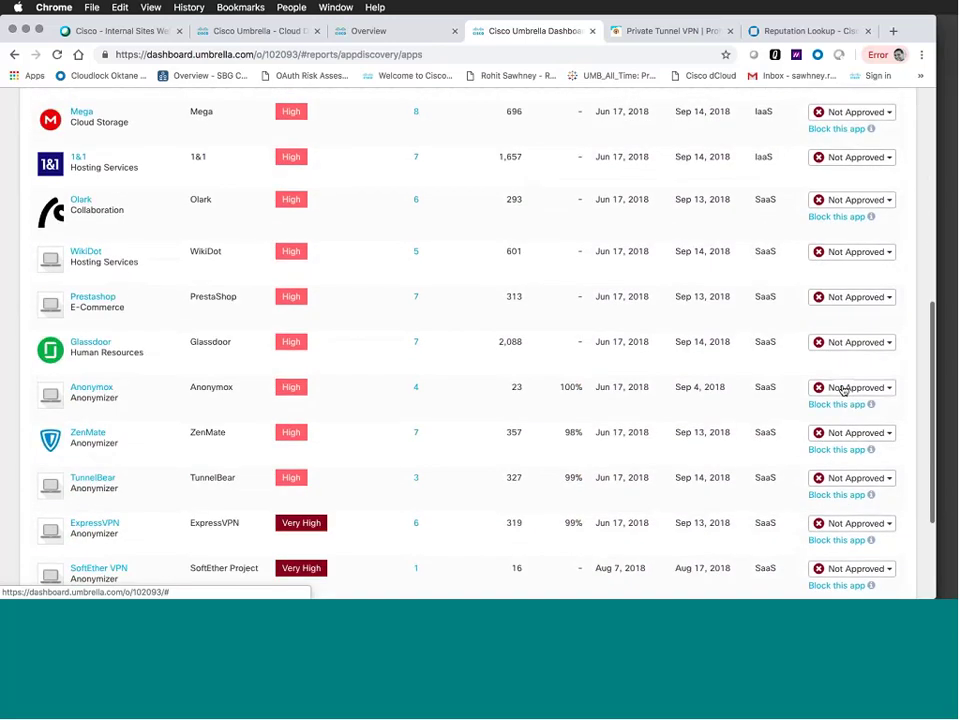
{"action": "scroll", "coordinate": [221, 285], "scroll_direction": "up", "scroll_amount": 10}
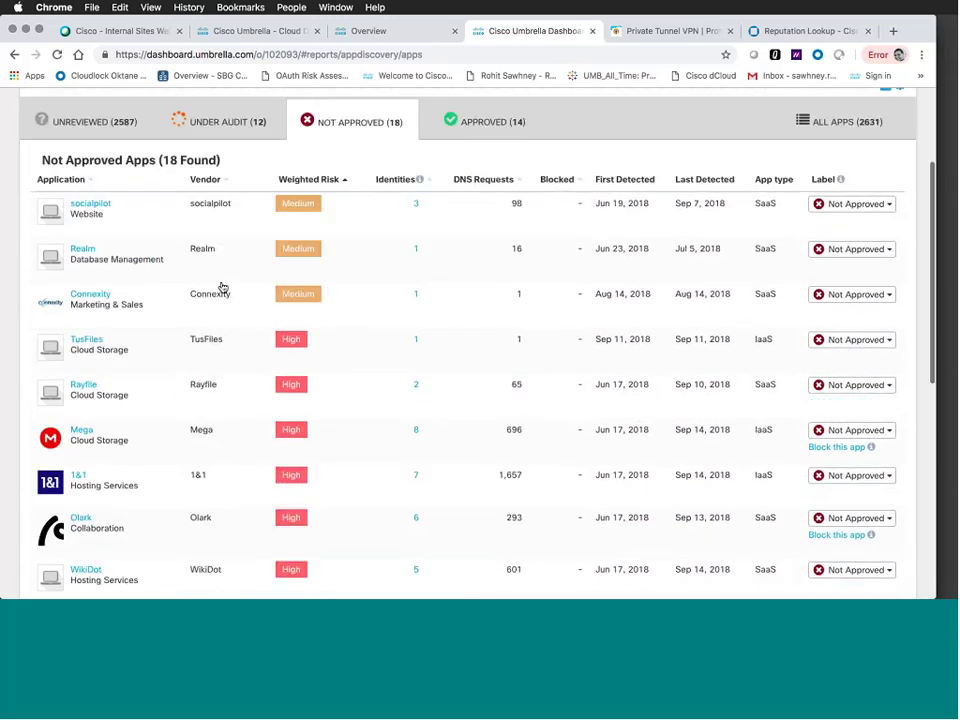
Filter the Not Approved apps to the Anonymizer category.
{"action": "left_click", "coordinate": [221, 221]}
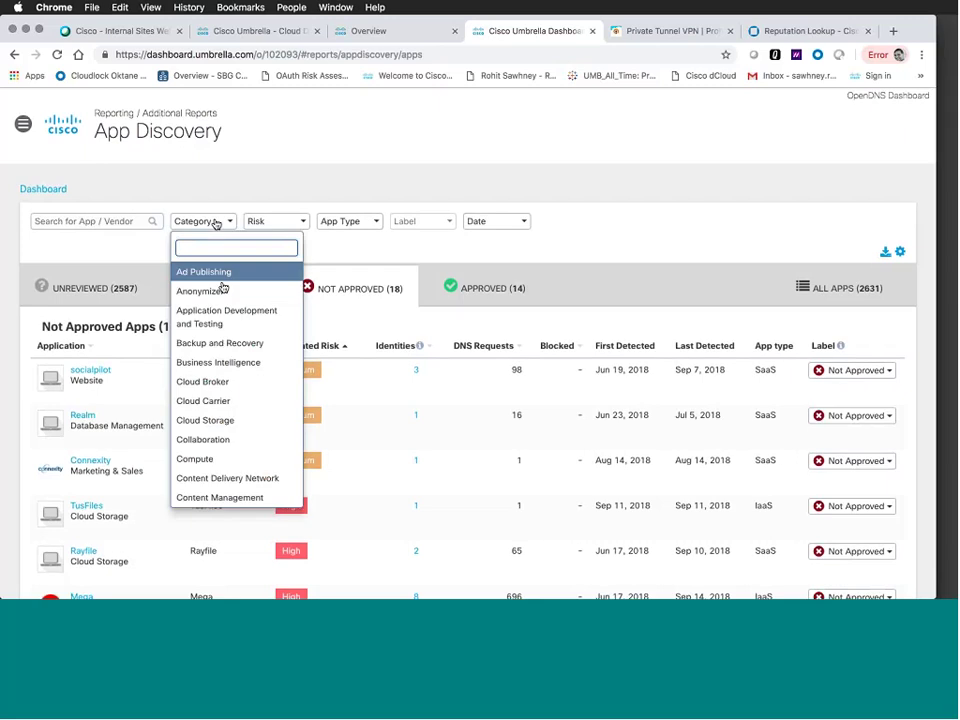
{"action": "left_click", "coordinate": [224, 297]}
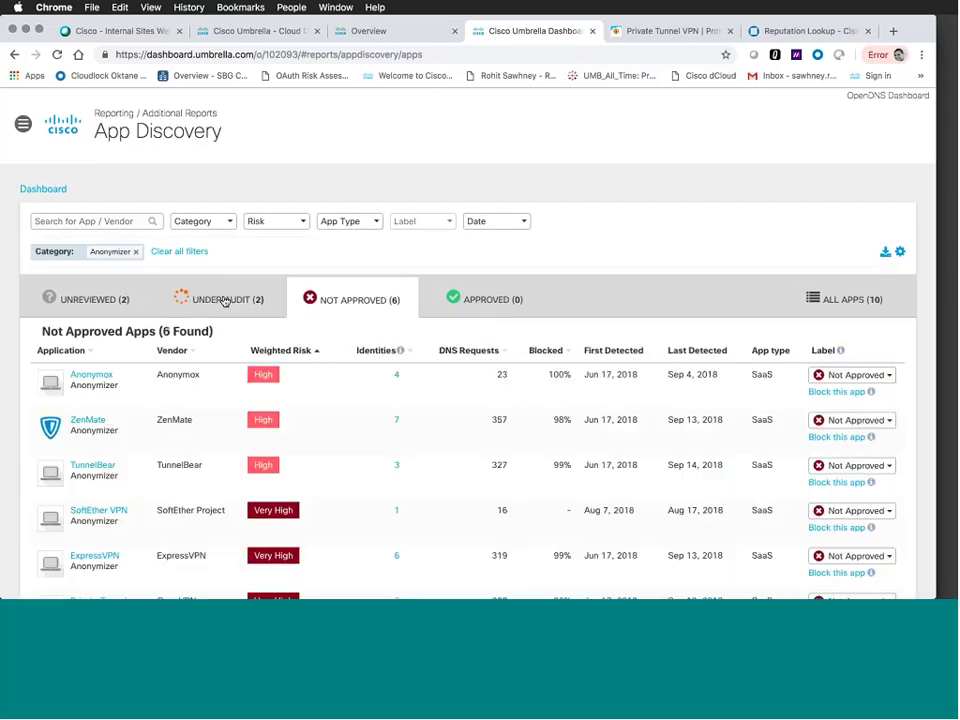
{"action": "scroll", "coordinate": [224, 300], "scroll_direction": "down", "scroll_amount": 3}
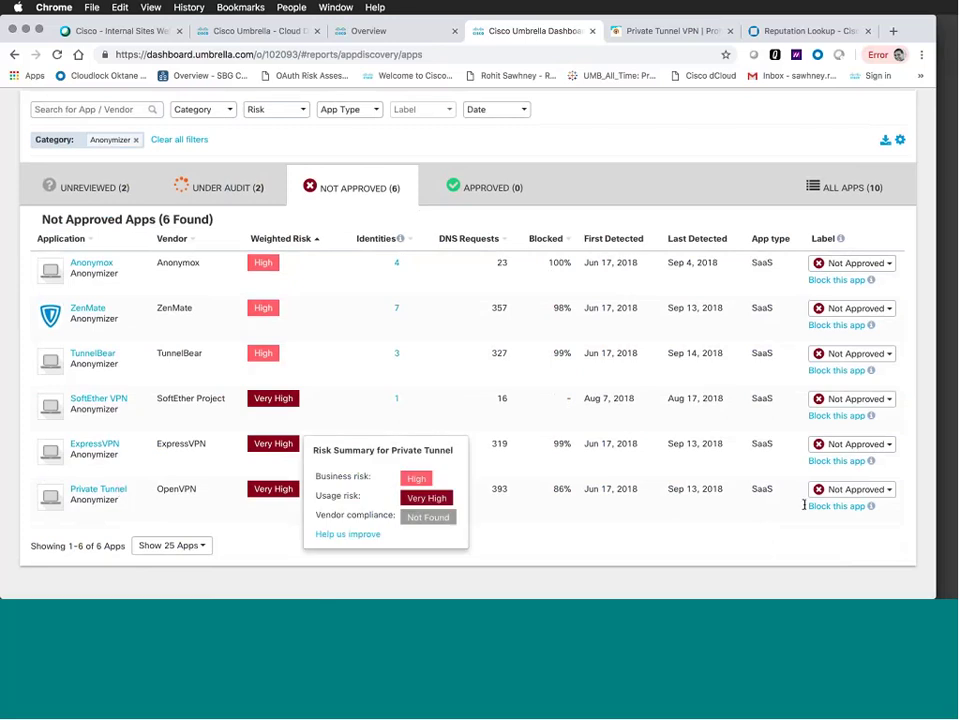
Choose to block the Private Tunnel app and try to save it as blocked in Default Settings.
{"action": "mouse_move", "coordinate": [870, 510]}
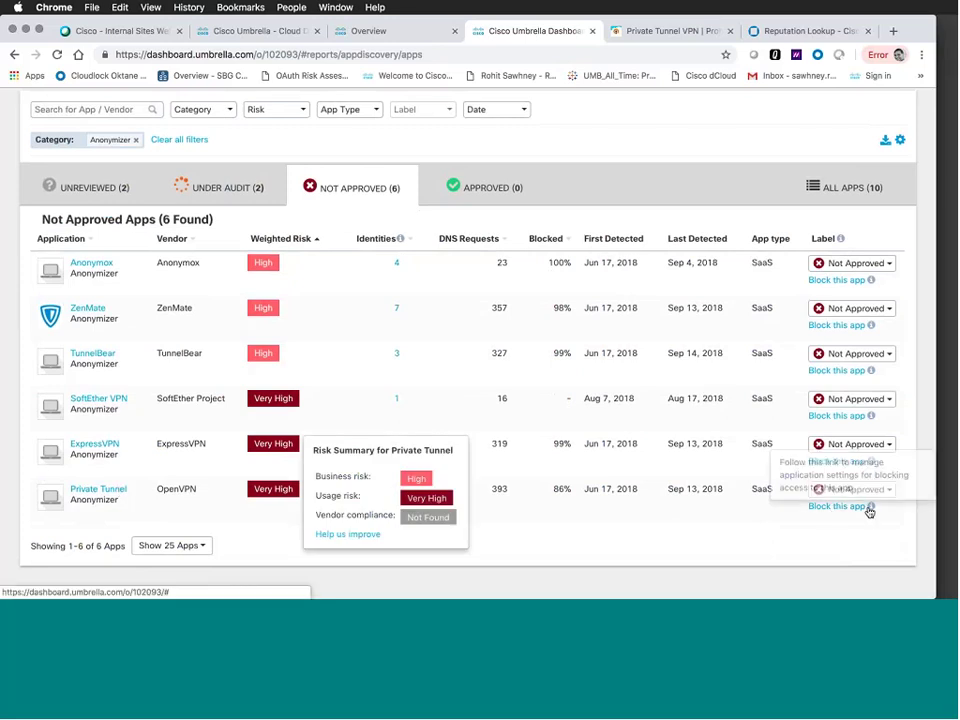
{"action": "left_click", "coordinate": [846, 508]}
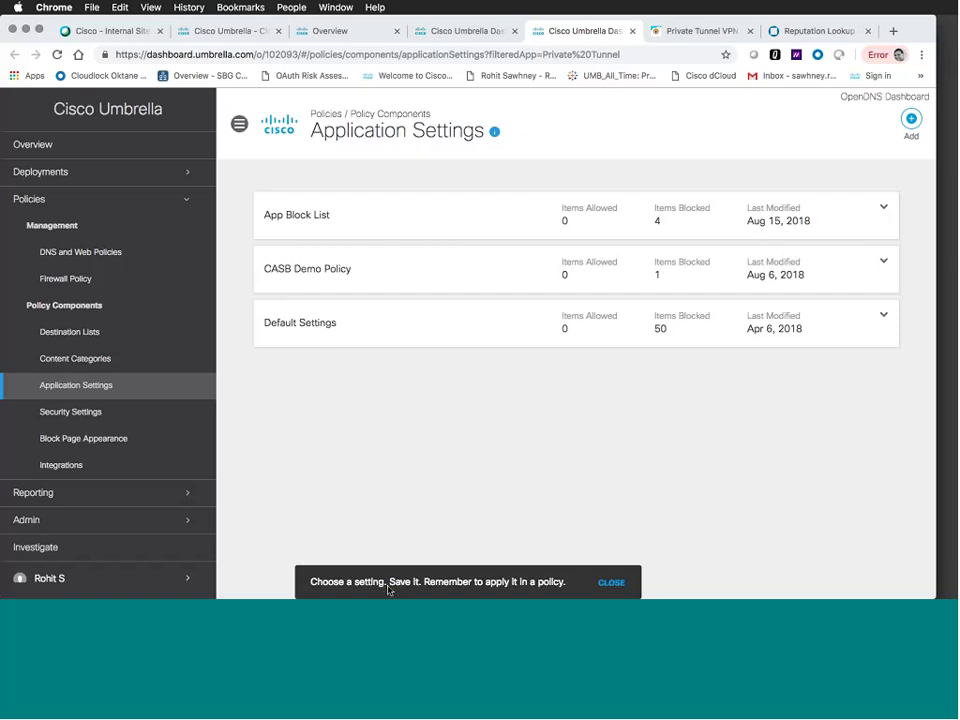
{"action": "left_click", "coordinate": [608, 583]}
{"action": "left_click", "coordinate": [312, 326]}
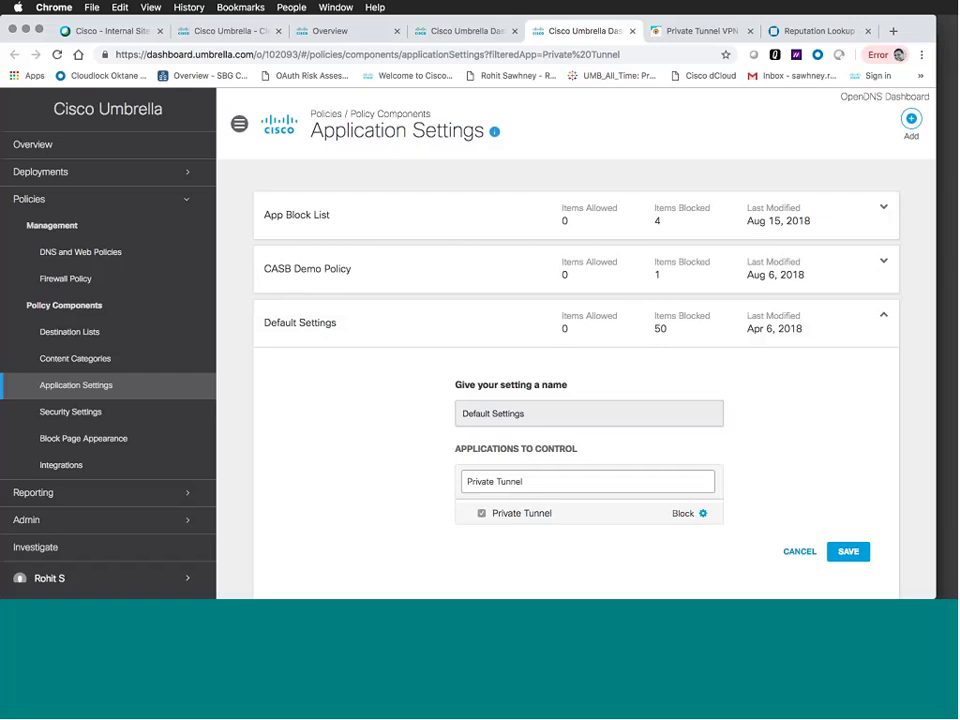
{"action": "left_click", "coordinate": [836, 553]}
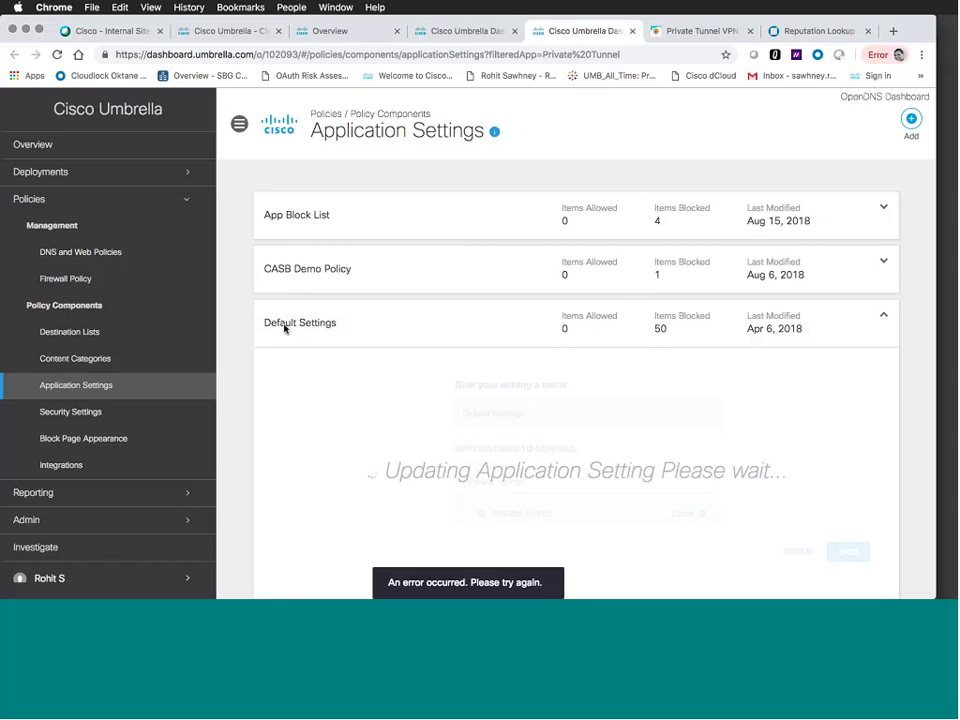
In DNS and Web Policies, edit the Application Policy's application control and select Default Settings as its application setting.
{"action": "left_click", "coordinate": [85, 254]}
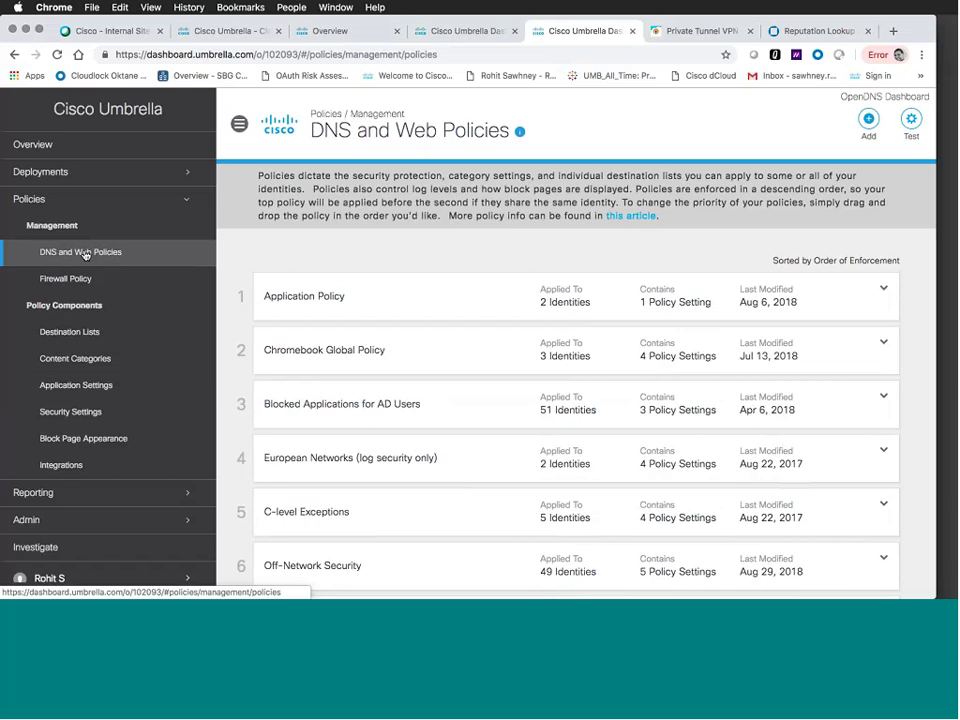
{"action": "left_click", "coordinate": [333, 305]}
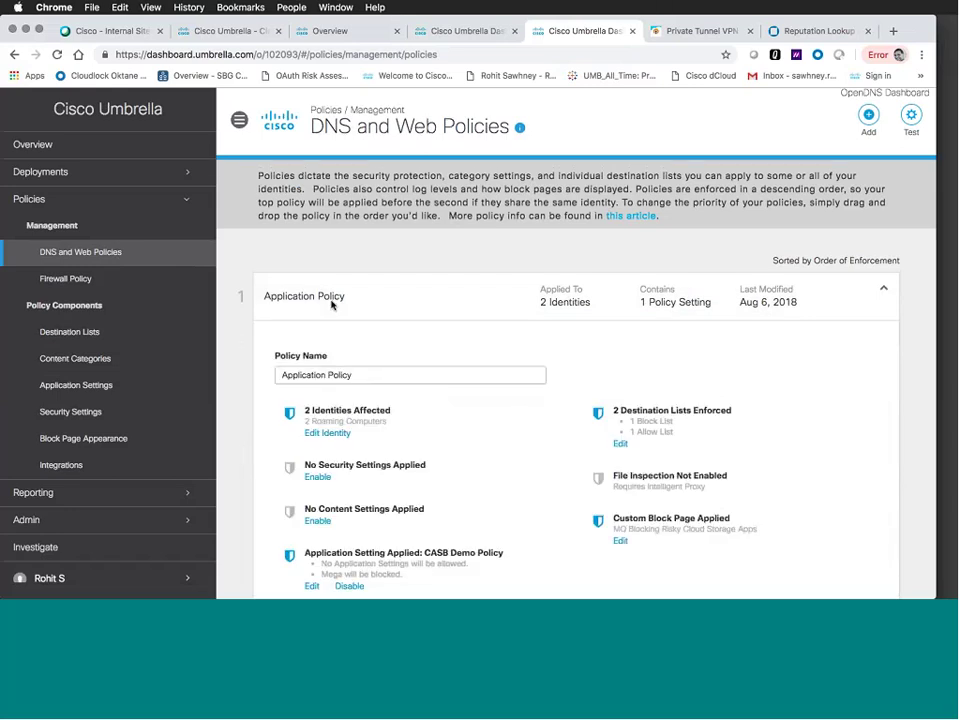
{"action": "scroll", "coordinate": [331, 305], "scroll_direction": "down", "scroll_amount": 5}
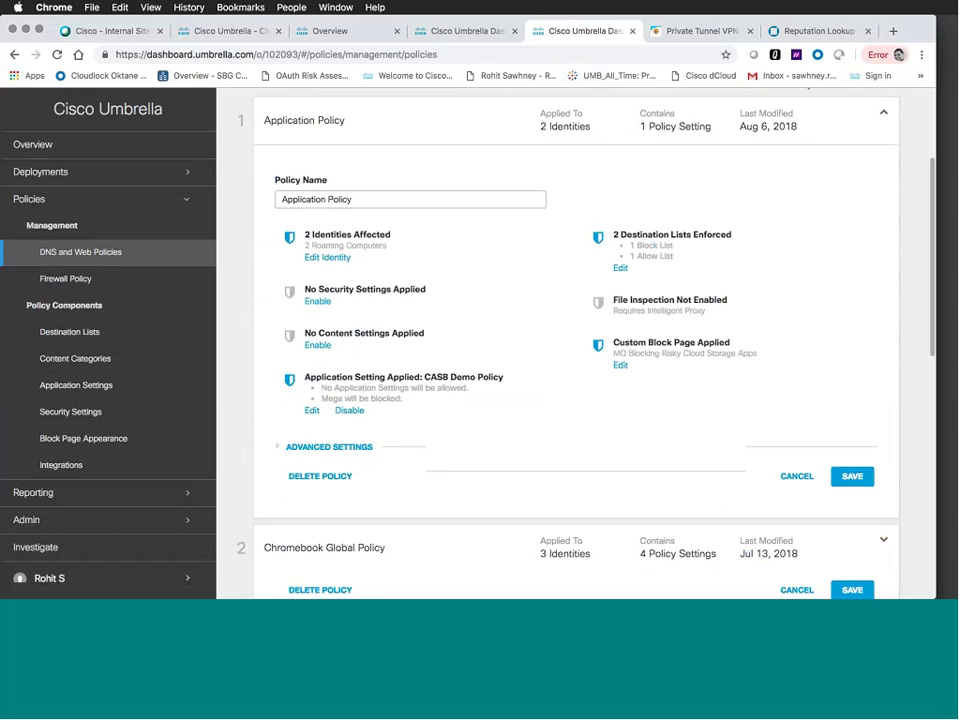
{"action": "left_click", "coordinate": [312, 412]}
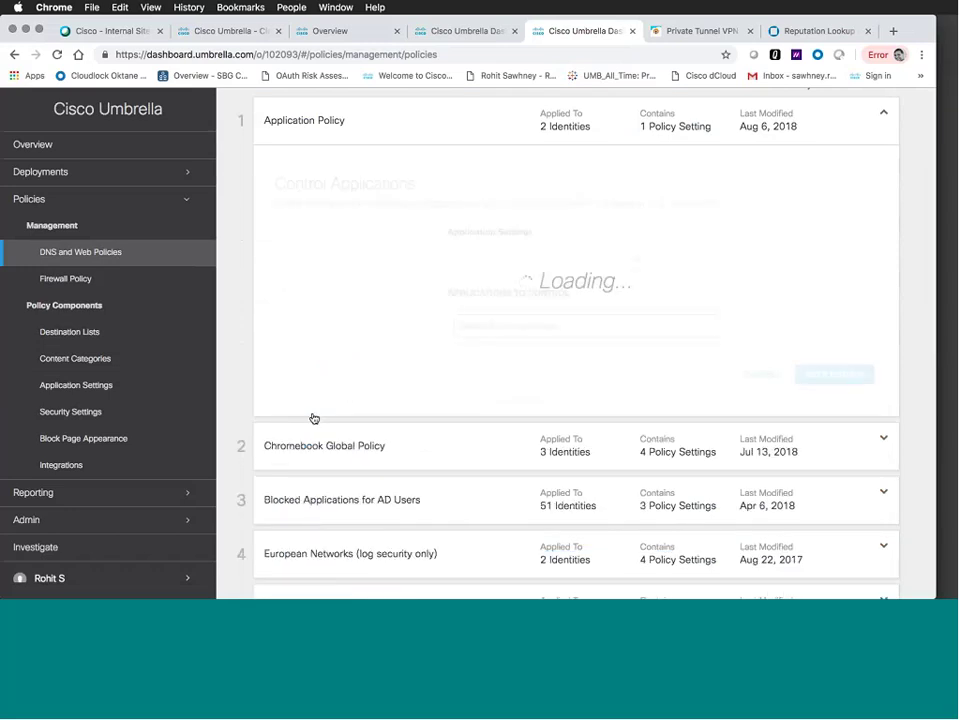
{"action": "left_click", "coordinate": [500, 251]}
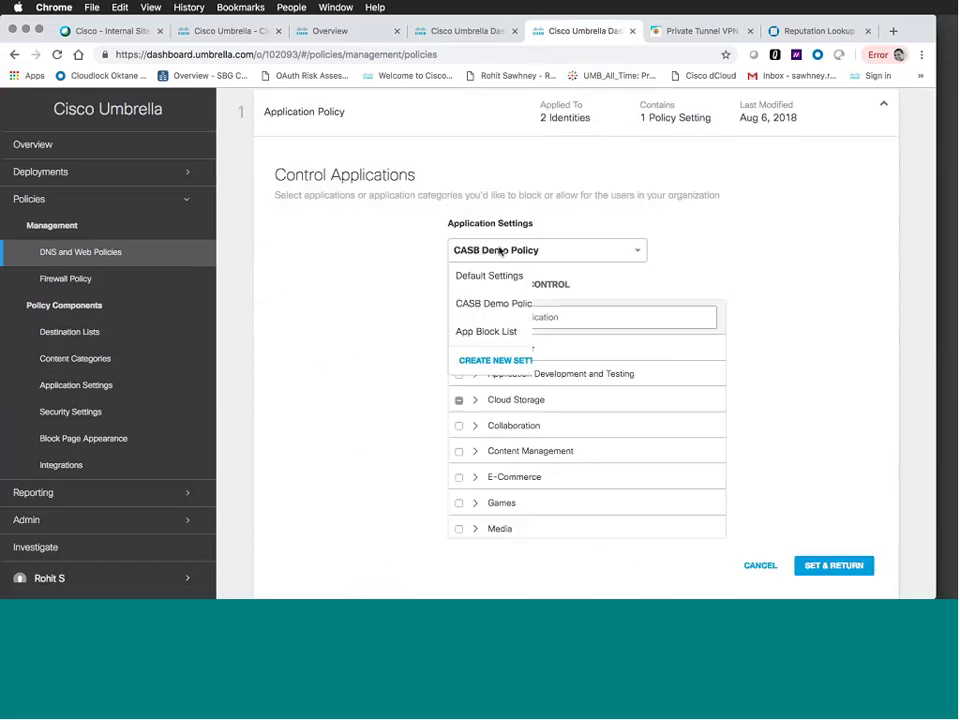
{"action": "left_click", "coordinate": [512, 283]}
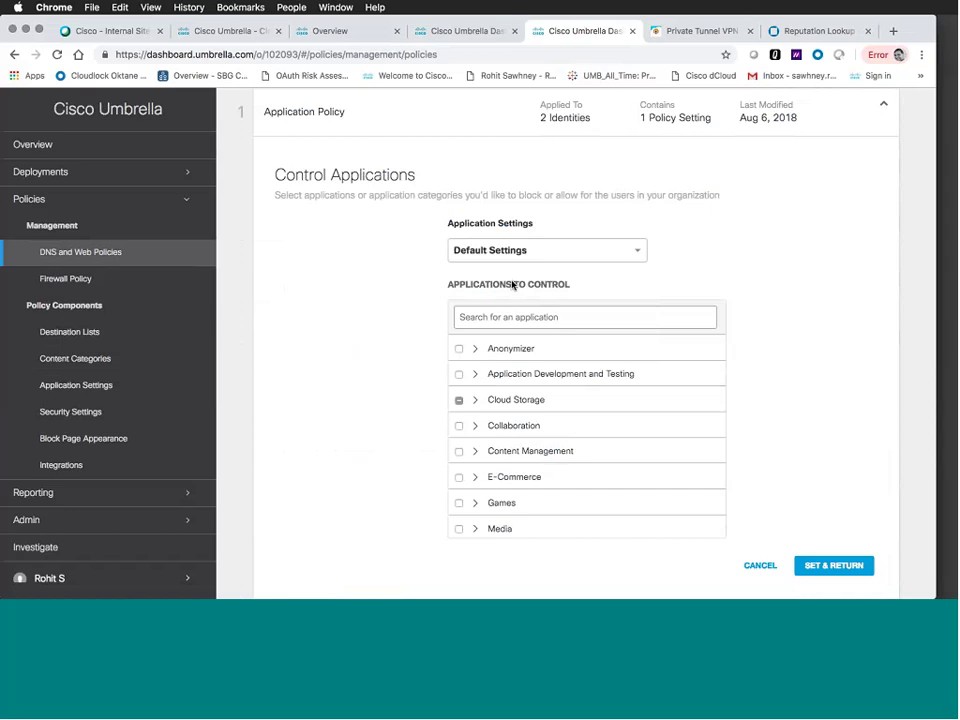
Expand the Anonymizer category in Applications to Control and deselect all of its apps.
{"action": "left_click", "coordinate": [476, 354]}
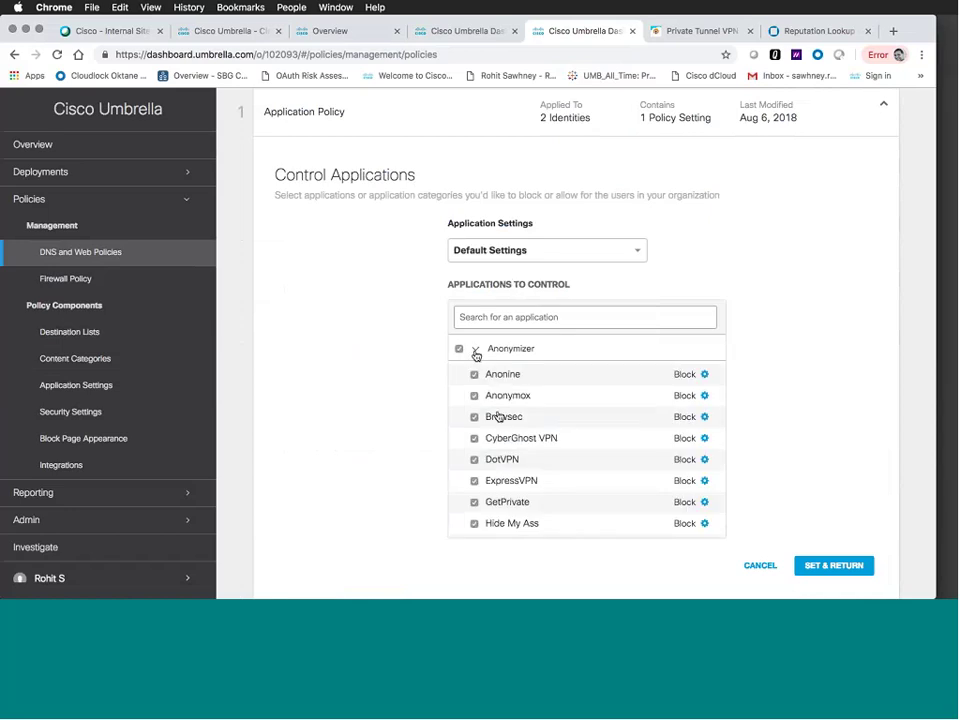
{"action": "scroll", "coordinate": [495, 416], "scroll_direction": "down", "scroll_amount": 5}
{"action": "scroll", "coordinate": [497, 415], "scroll_direction": "up", "scroll_amount": 10}
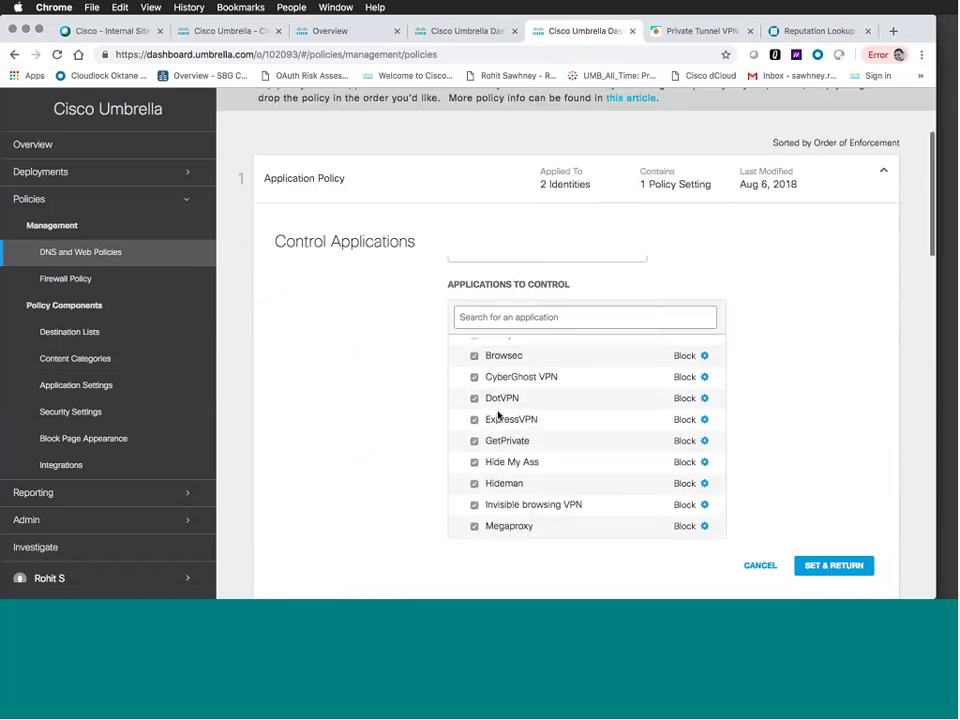
{"action": "left_click", "coordinate": [458, 448]}
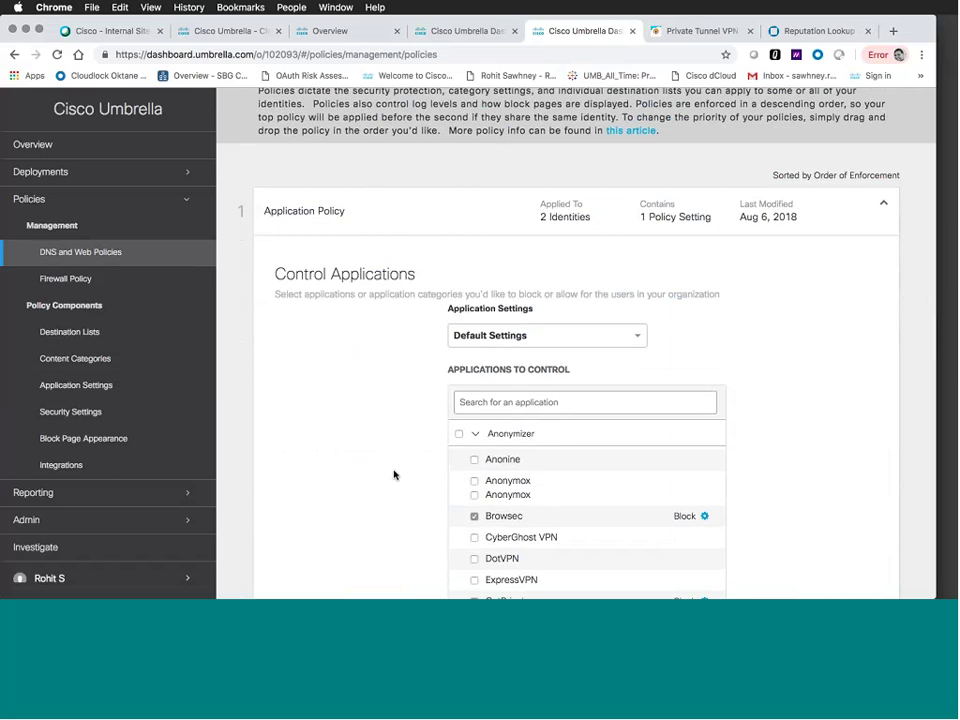
Select only Private Tunnel for blocking within Anonymizer, and view its access control options without changing them.
{"action": "scroll", "coordinate": [394, 473], "scroll_direction": "down", "scroll_amount": 3}
{"action": "scroll", "coordinate": [536, 418], "scroll_direction": "down", "scroll_amount": 1}
{"action": "scroll", "coordinate": [536, 418], "scroll_direction": "down", "scroll_amount": 5}
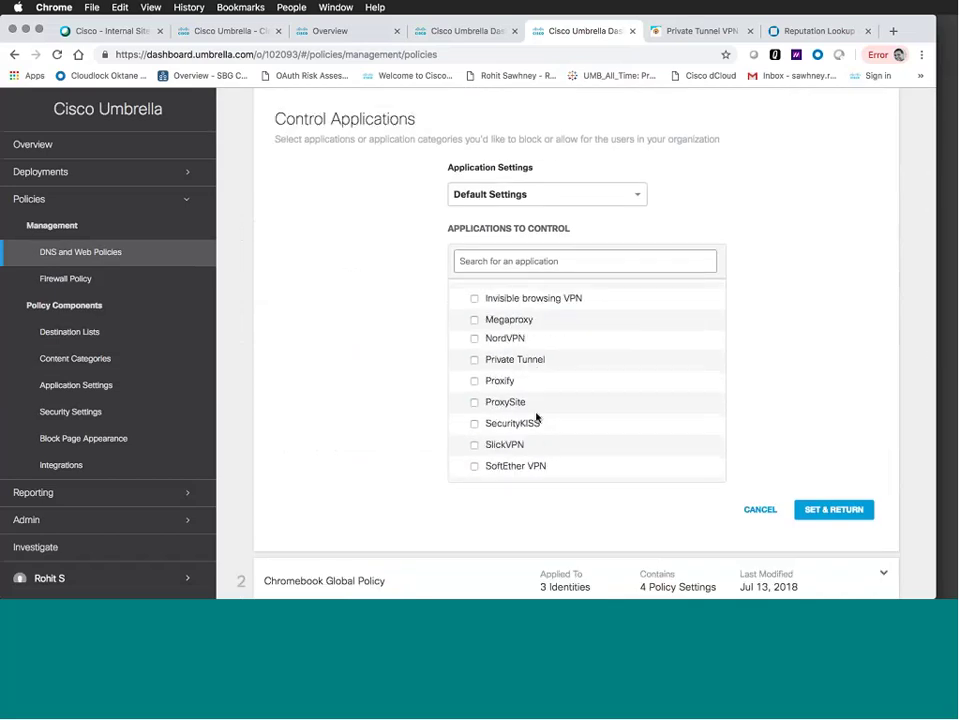
{"action": "left_click", "coordinate": [475, 360]}
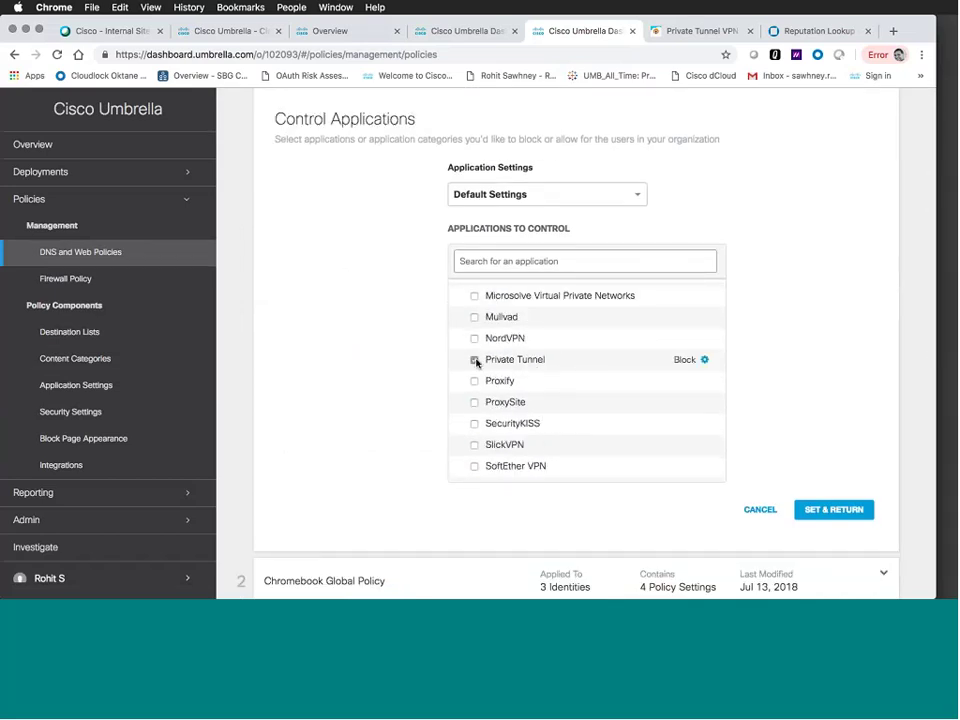
{"action": "left_click", "coordinate": [705, 361]}
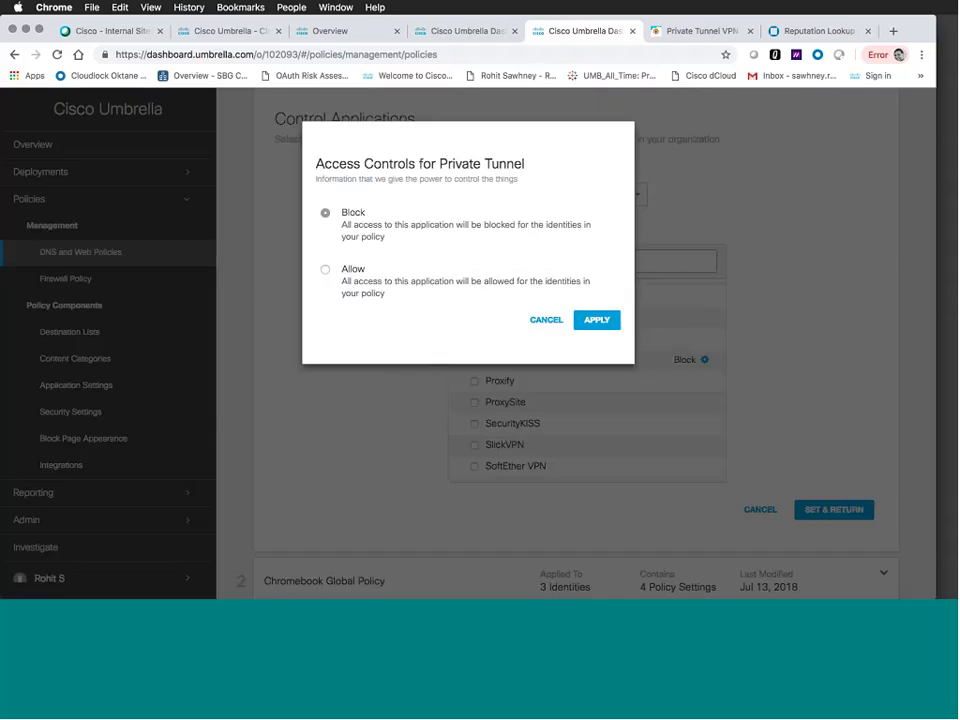
{"action": "left_click", "coordinate": [543, 321]}
Select the whole Anonymizer category so that all of its apps are blocked.
{"action": "scroll", "coordinate": [527, 389], "scroll_direction": "up", "scroll_amount": 5}
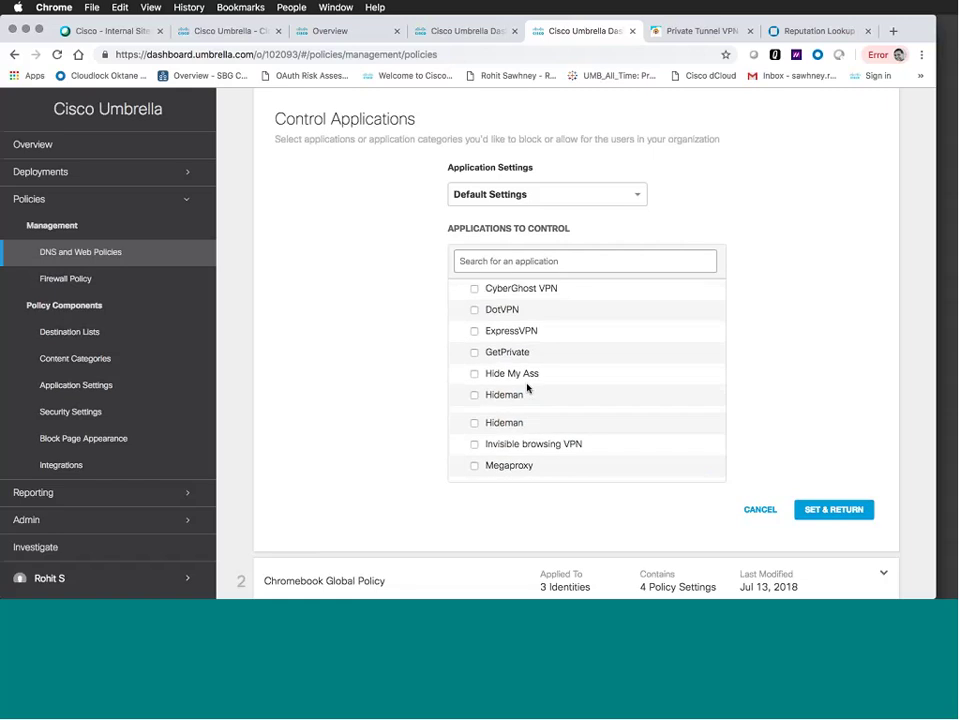
{"action": "scroll", "coordinate": [527, 389], "scroll_direction": "up", "scroll_amount": 6}
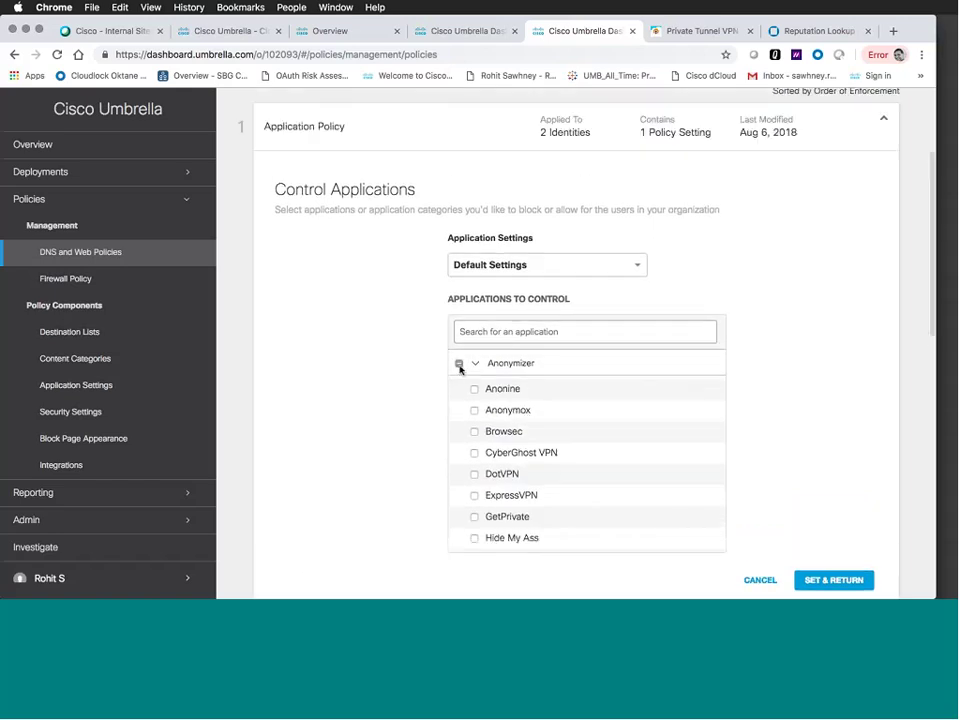
{"action": "left_click", "coordinate": [459, 364]}
{"action": "scroll", "coordinate": [553, 429], "scroll_direction": "down", "scroll_amount": 3}
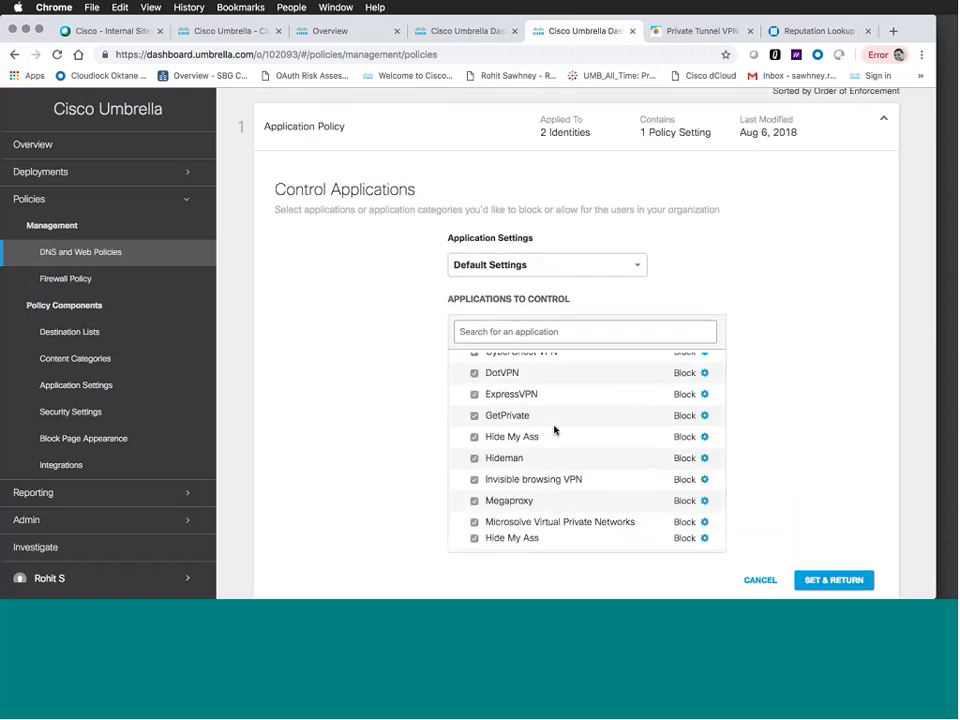
Set the access control for Megaproxy in the Anonymizer category to Allow and apply it.
{"action": "scroll", "coordinate": [554, 429], "scroll_direction": "down", "scroll_amount": 2}
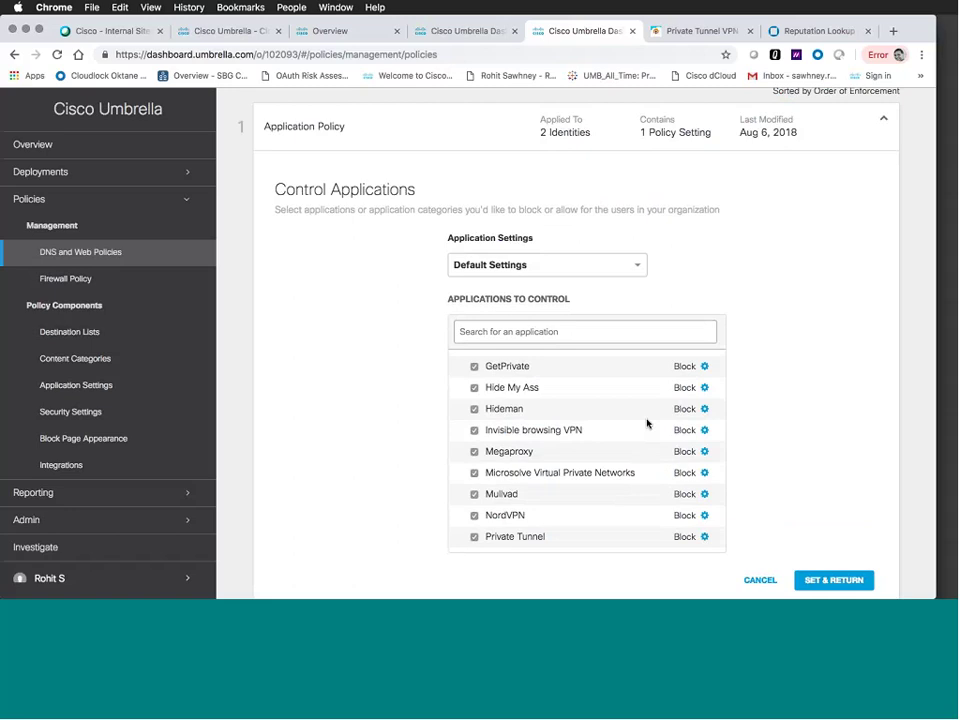
{"action": "scroll", "coordinate": [647, 424], "scroll_direction": "down", "scroll_amount": 1}
{"action": "left_click", "coordinate": [704, 434]}
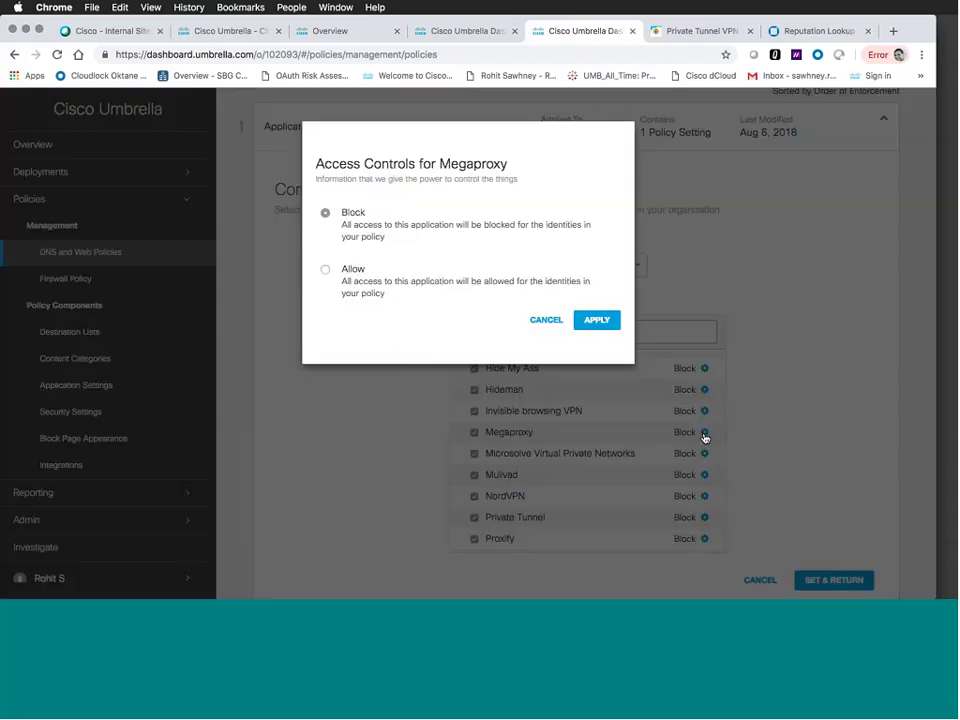
{"action": "left_click", "coordinate": [328, 271]}
{"action": "left_click", "coordinate": [594, 321]}
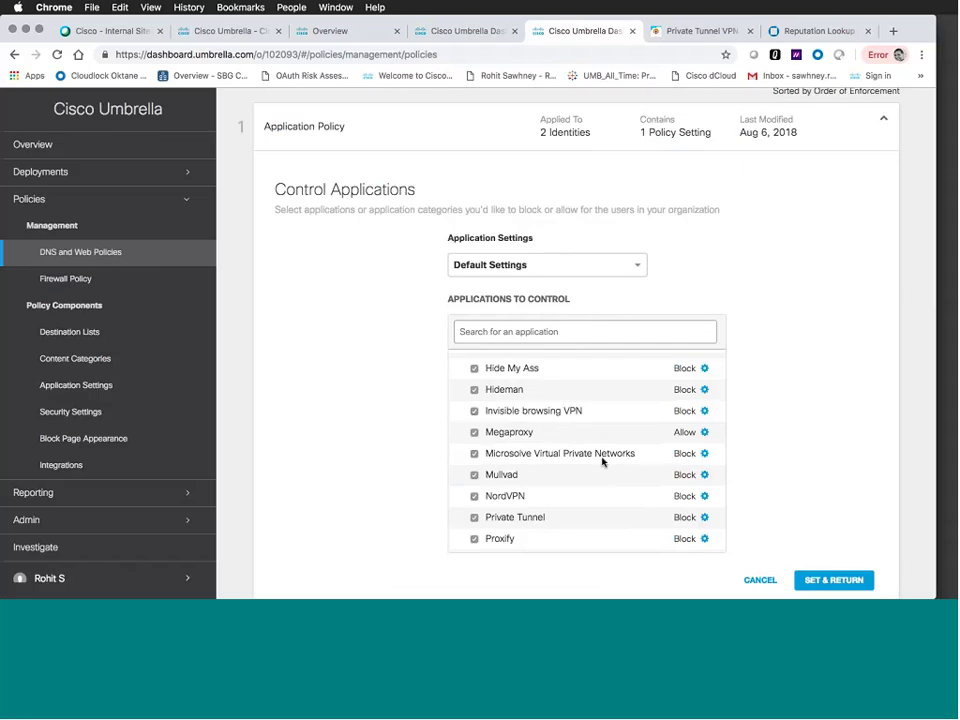
Collapse the Anonymizer category, search the applications for "box", and select and deselect Box Cloud Storage.
{"action": "scroll", "coordinate": [604, 458], "scroll_direction": "down", "scroll_amount": 1}
{"action": "scroll", "coordinate": [602, 462], "scroll_direction": "up", "scroll_amount": 5}
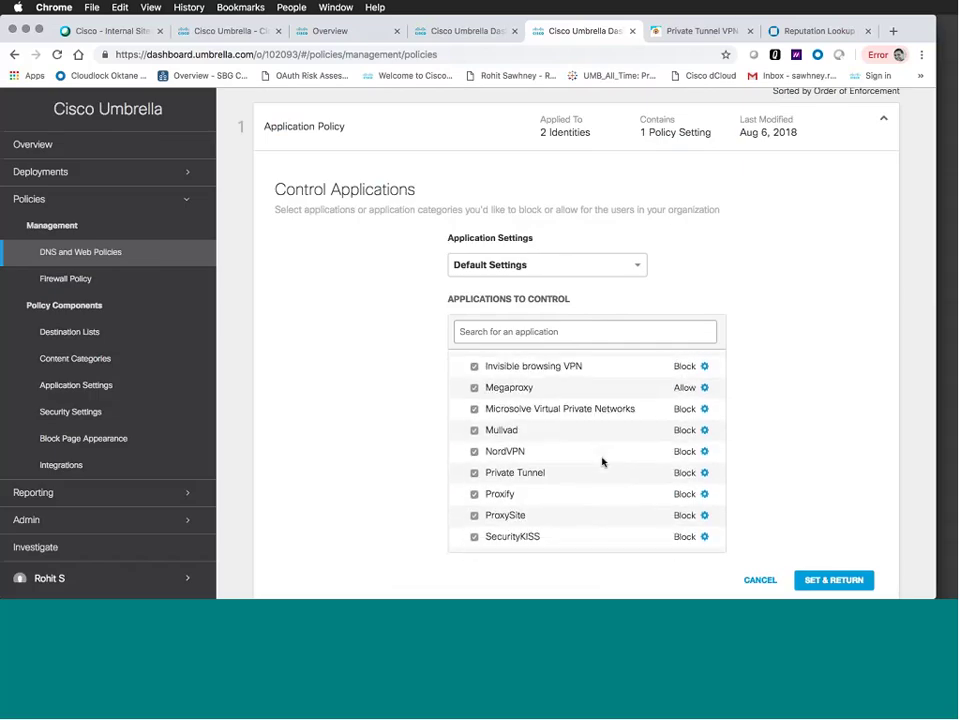
{"action": "scroll", "coordinate": [602, 462], "scroll_direction": "up", "scroll_amount": 5}
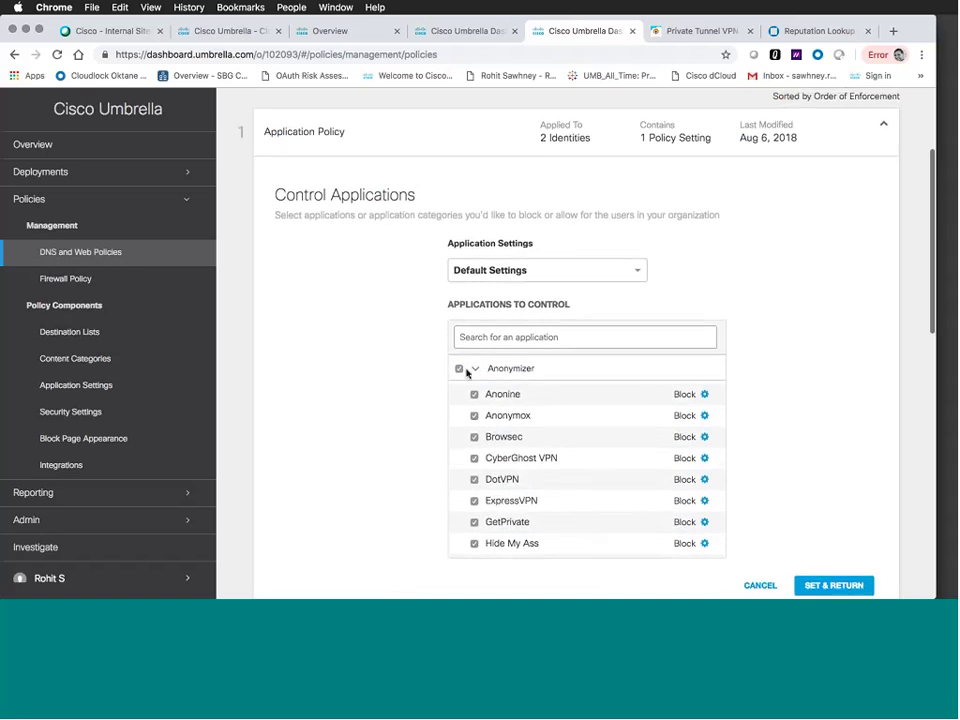
{"action": "left_click", "coordinate": [476, 370]}
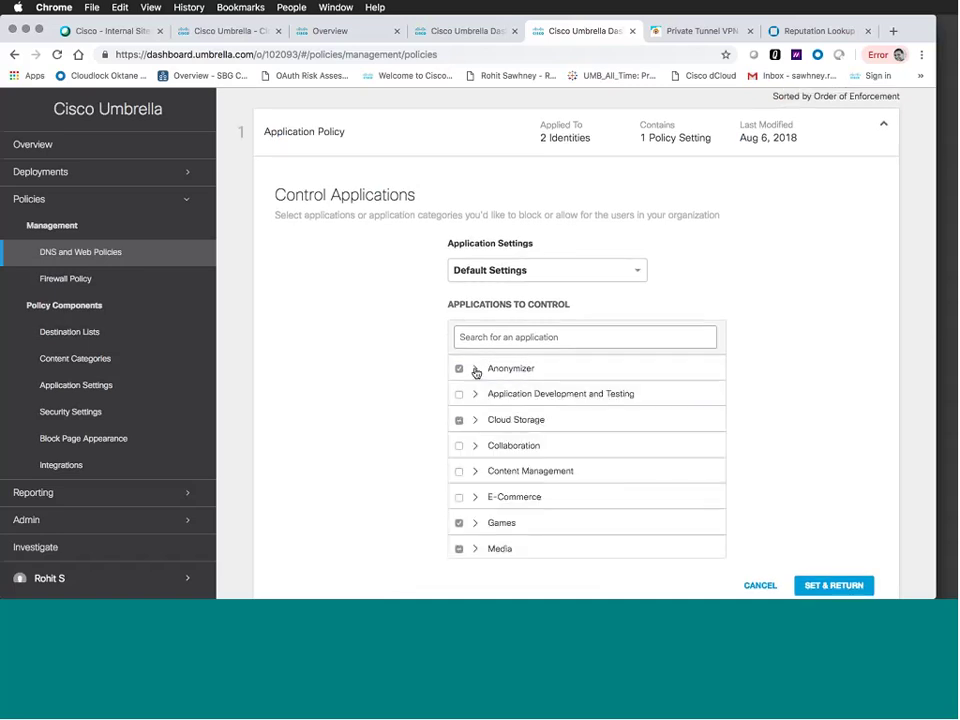
{"action": "left_click", "coordinate": [517, 341]}
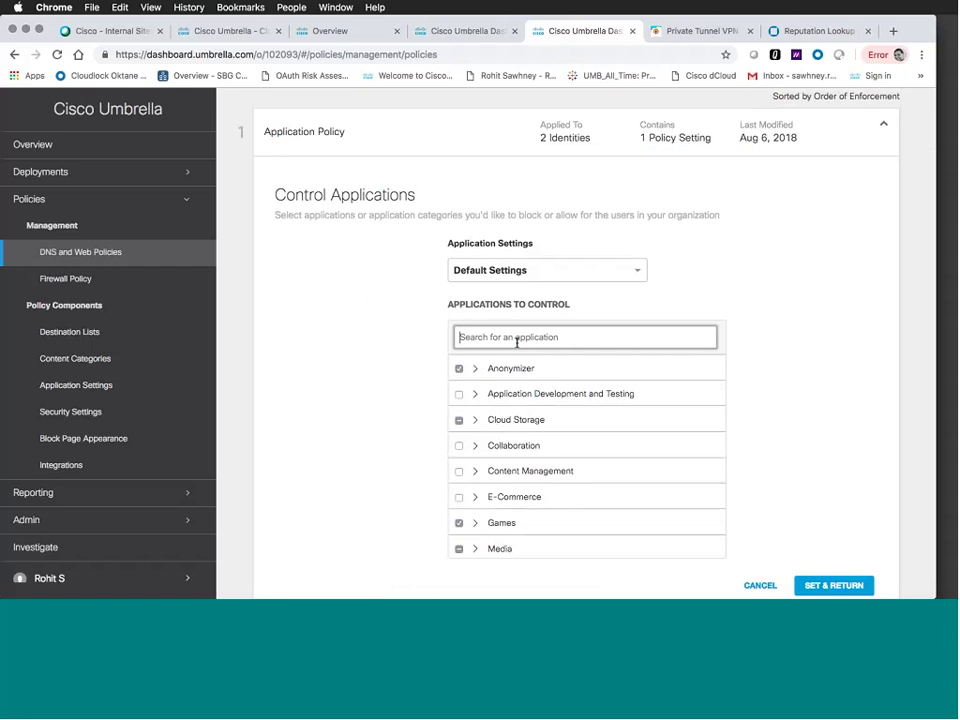
{"action": "type", "text": "box"}
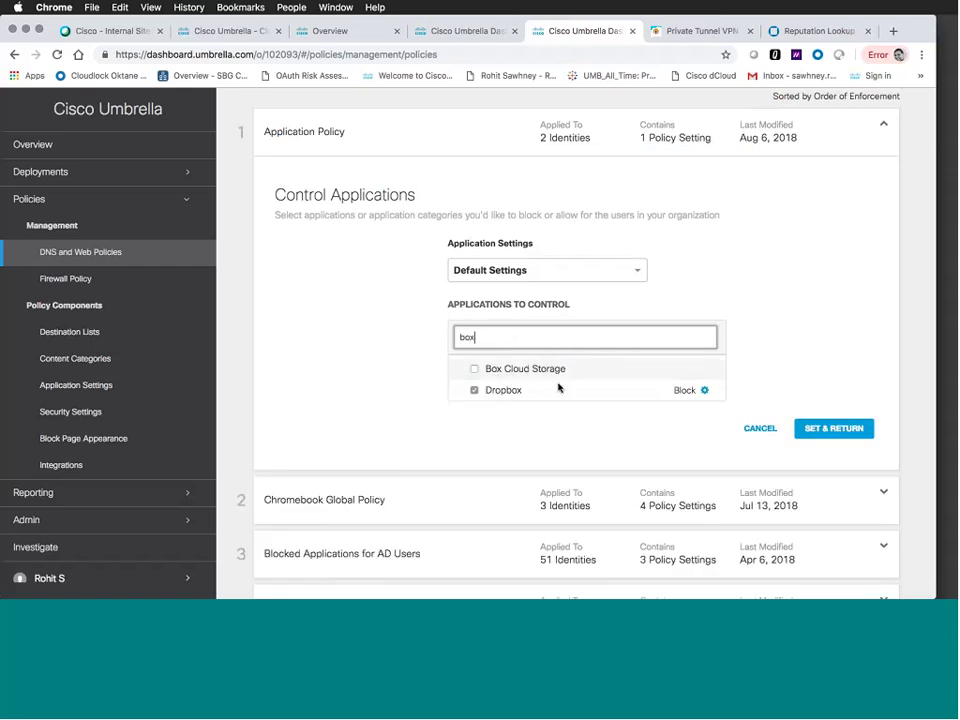
{"action": "left_click", "coordinate": [474, 370]}
{"action": "left_click", "coordinate": [474, 370]}
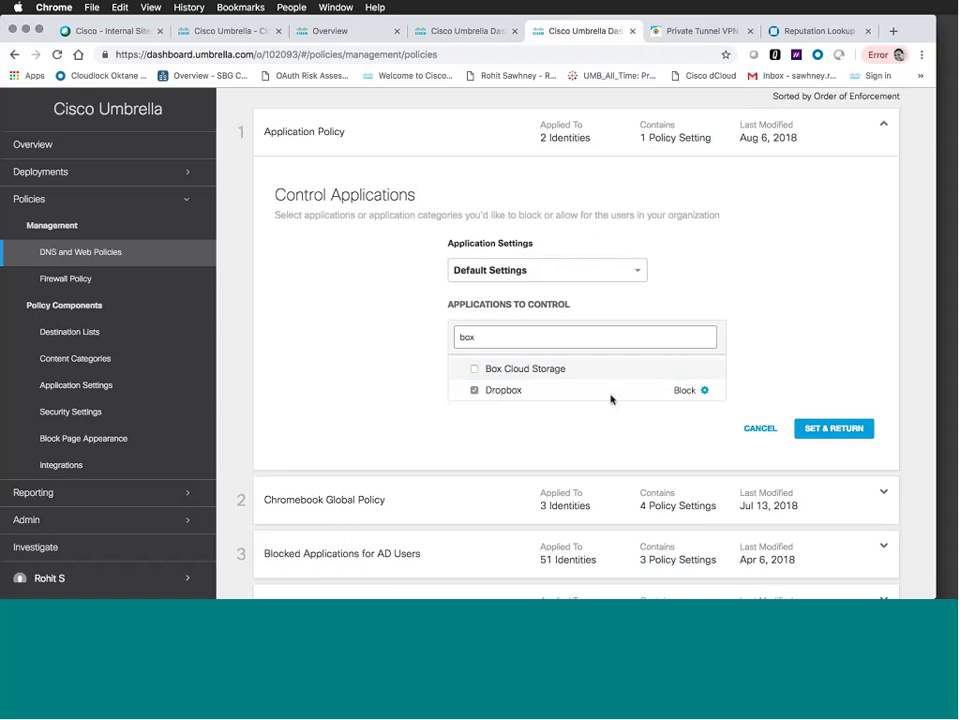
Set the application control selections, review the Application Control Change Summary and proceed with the changes to the policy.
{"action": "left_click", "coordinate": [845, 433]}
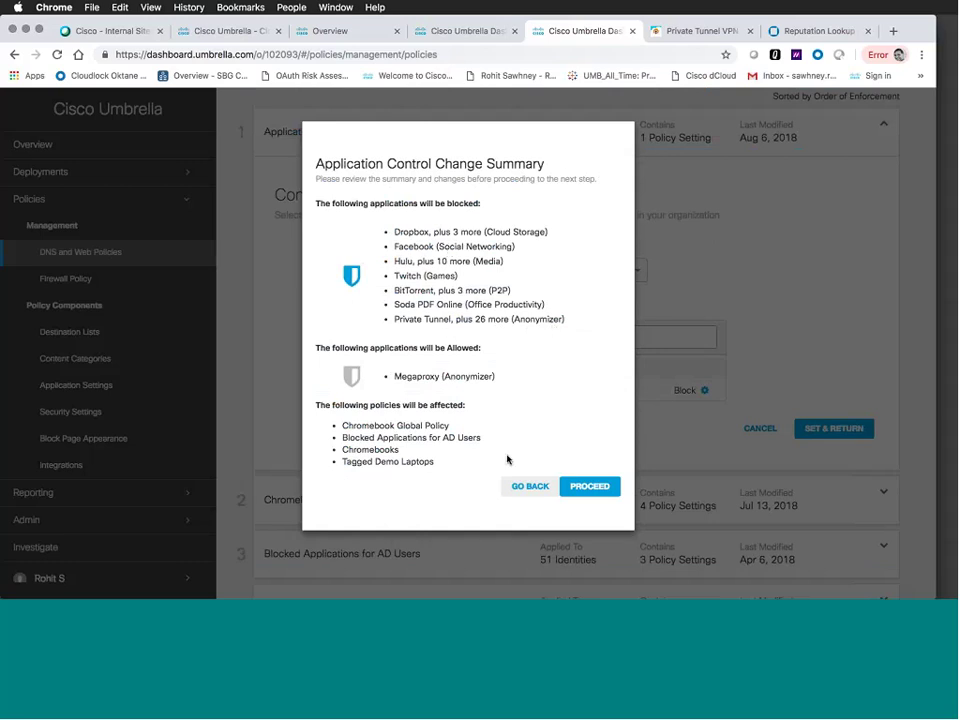
{"action": "left_click", "coordinate": [576, 488]}
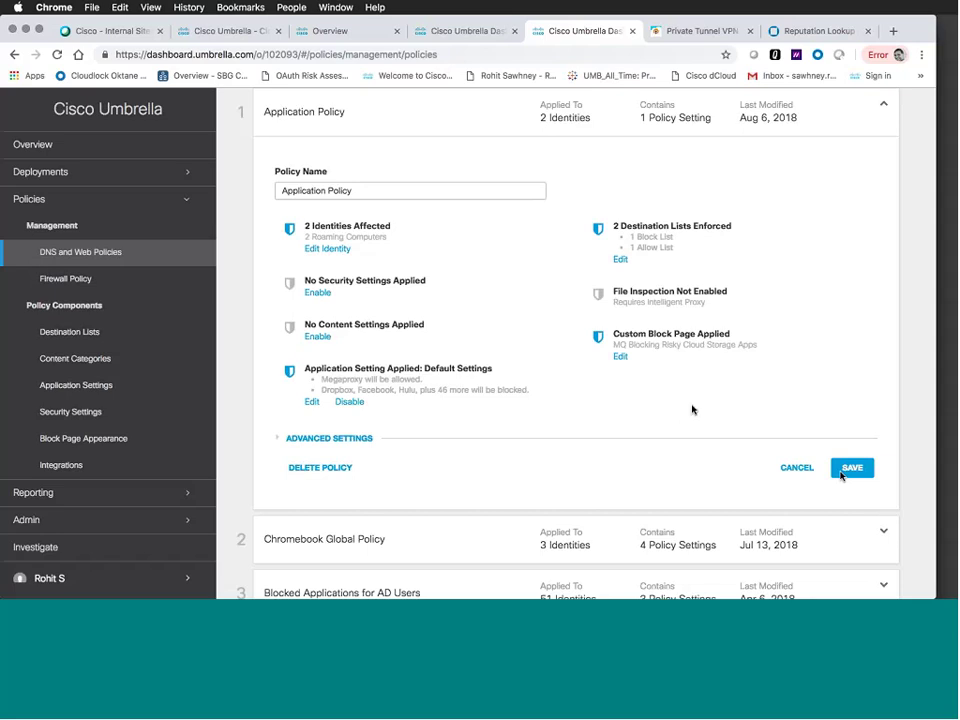
Open the Application Policy's block page settings, preview Umbrella's default block page and return to the settings.
{"action": "left_click", "coordinate": [619, 358]}
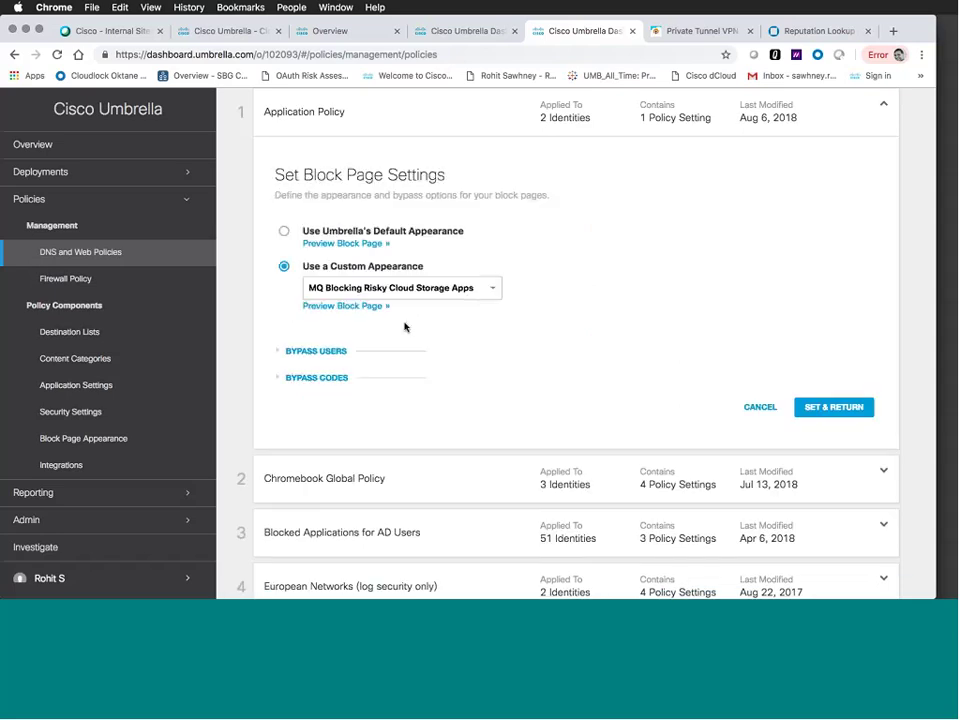
{"action": "left_click", "coordinate": [368, 244]}
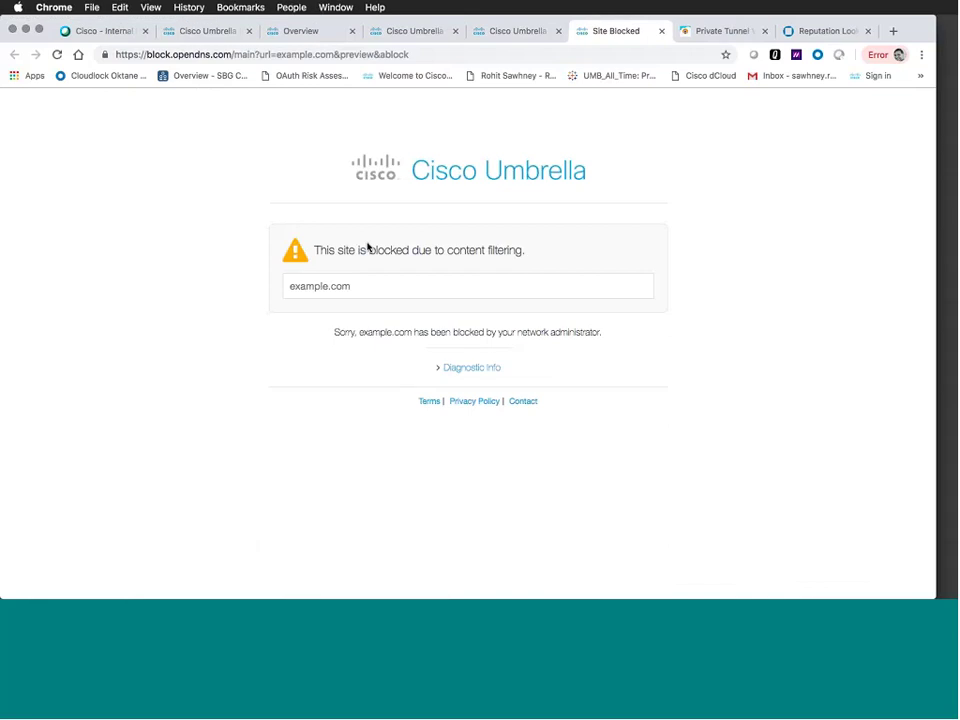
{"action": "key", "text": "ctrl+shift+Tab"}
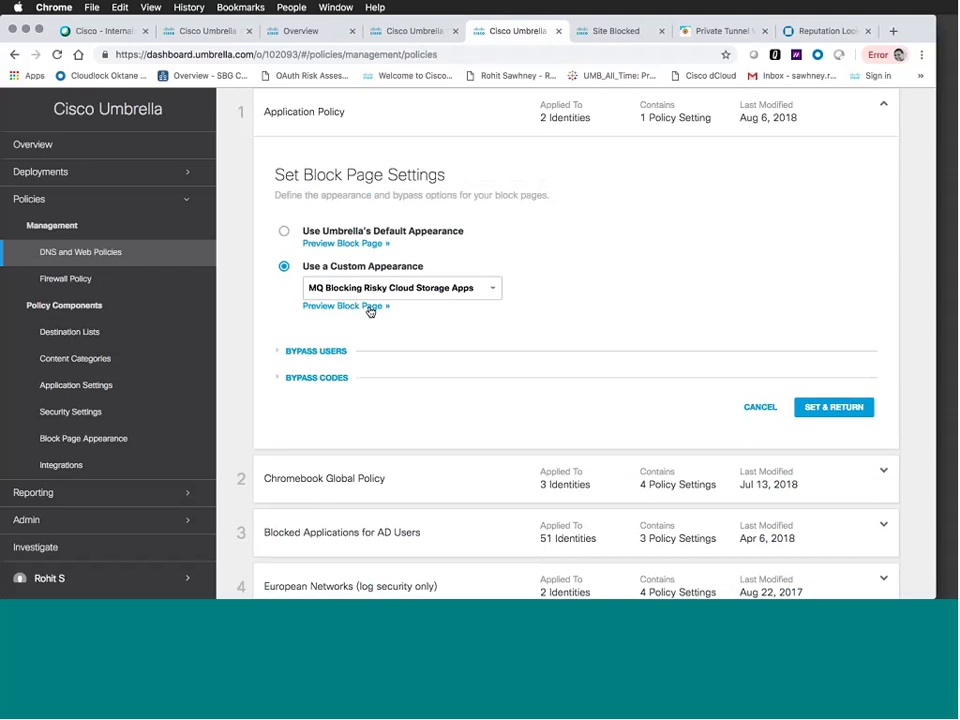
Open the App Discovery report, collapse the navigation sidebar, and look through the DNS requests chart and Recent Unreviewed Apps.
{"action": "scroll", "coordinate": [101, 332], "scroll_direction": "down", "scroll_amount": 5}
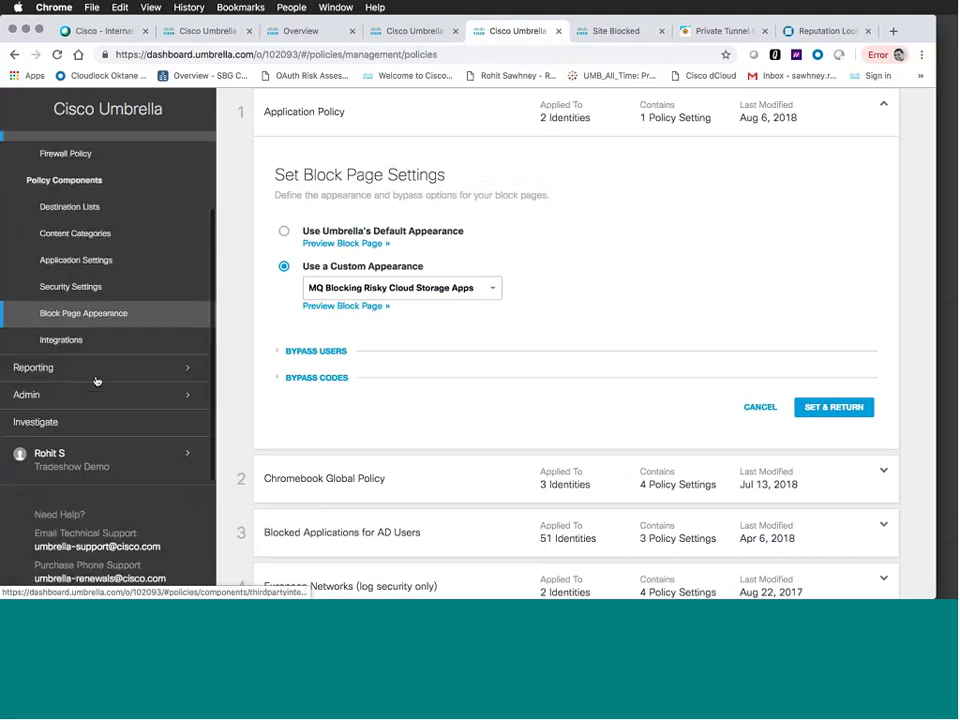
{"action": "left_click", "coordinate": [93, 368]}
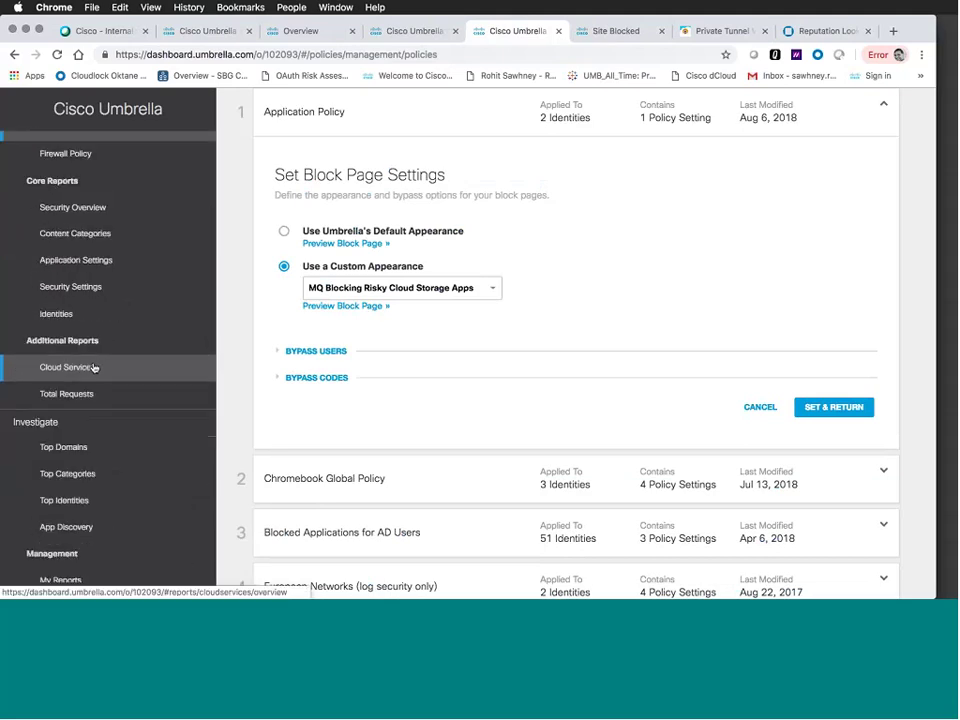
{"action": "scroll", "coordinate": [93, 368], "scroll_direction": "down", "scroll_amount": 3}
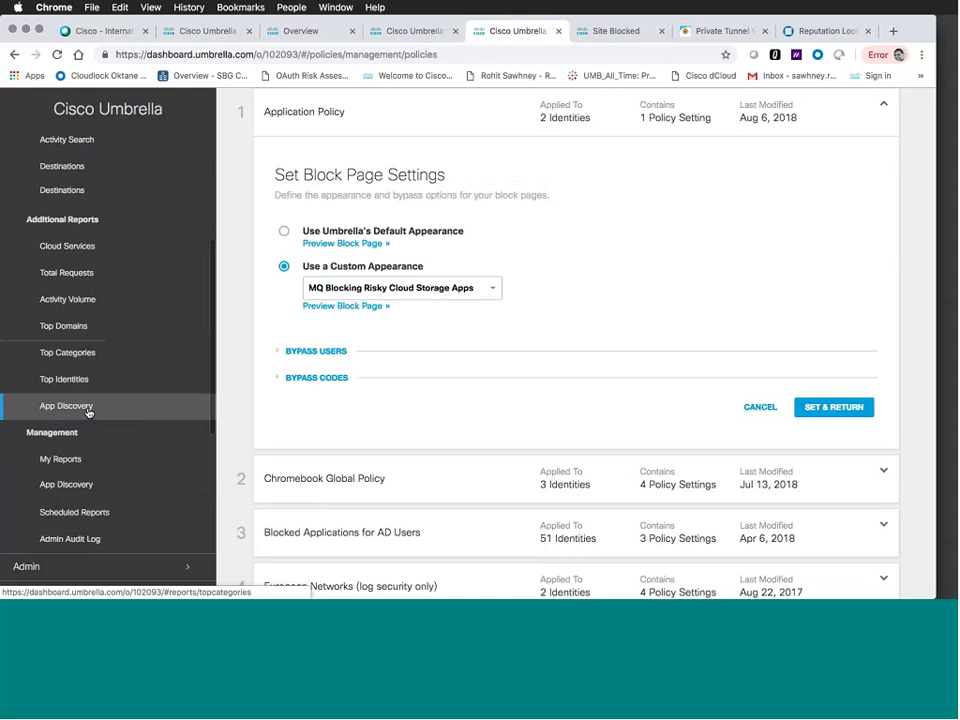
{"action": "left_click", "coordinate": [87, 411]}
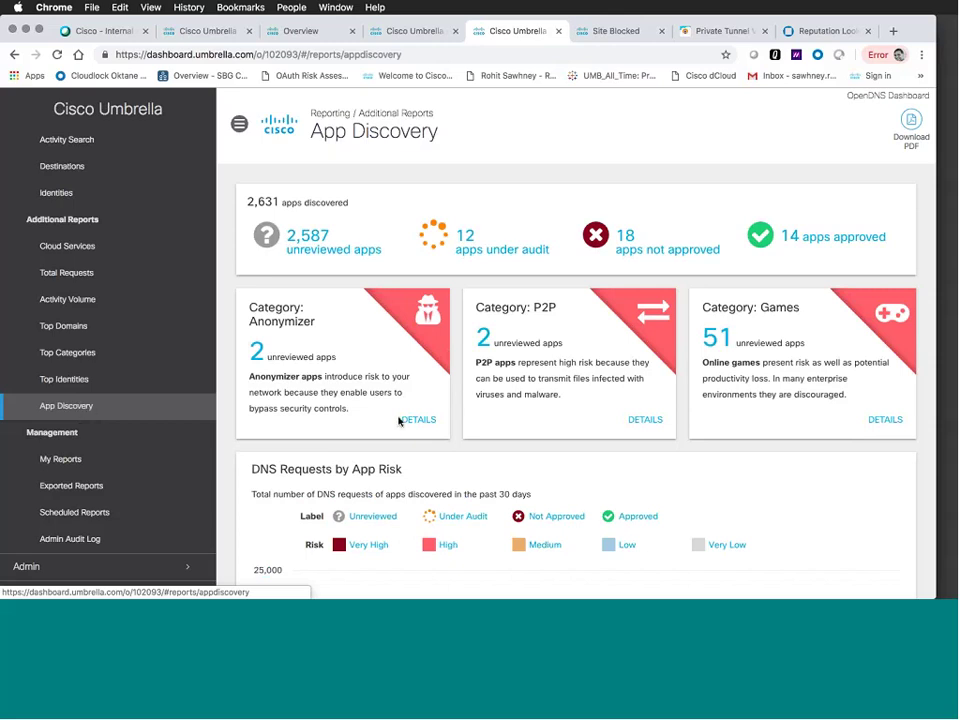
{"action": "left_click", "coordinate": [237, 129]}
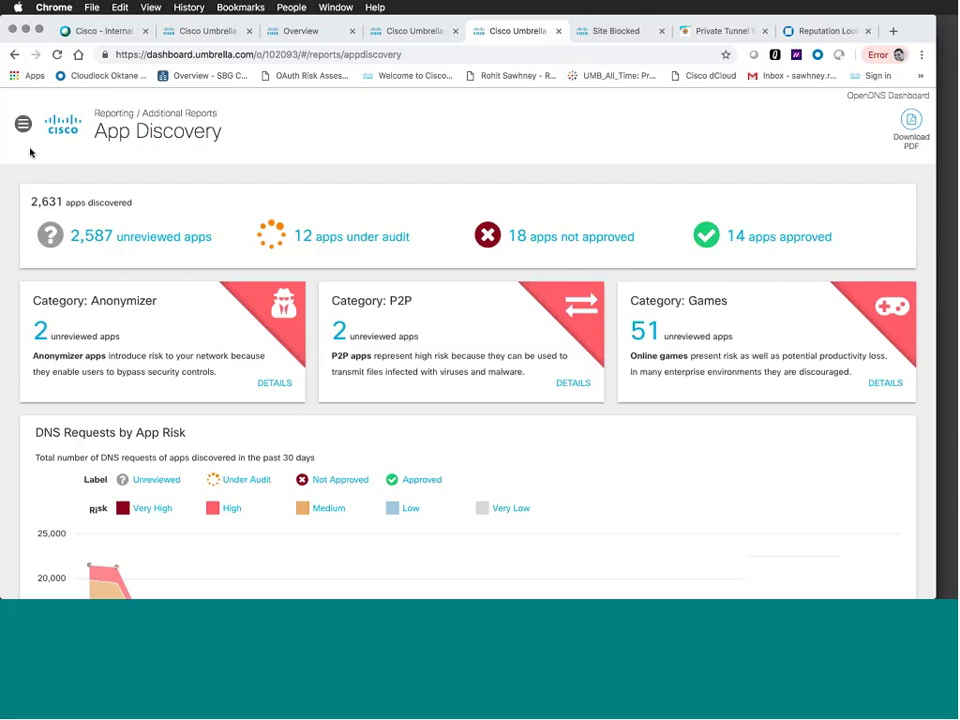
{"action": "scroll", "coordinate": [208, 294], "scroll_direction": "down", "scroll_amount": 5}
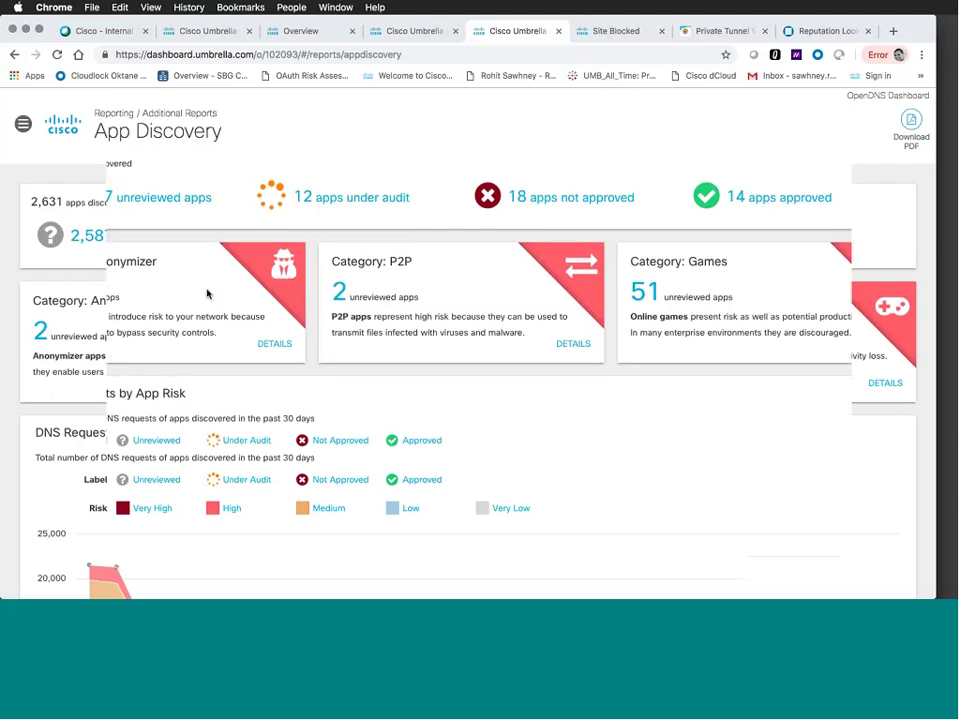
{"action": "scroll", "coordinate": [208, 294], "scroll_direction": "down", "scroll_amount": 10}
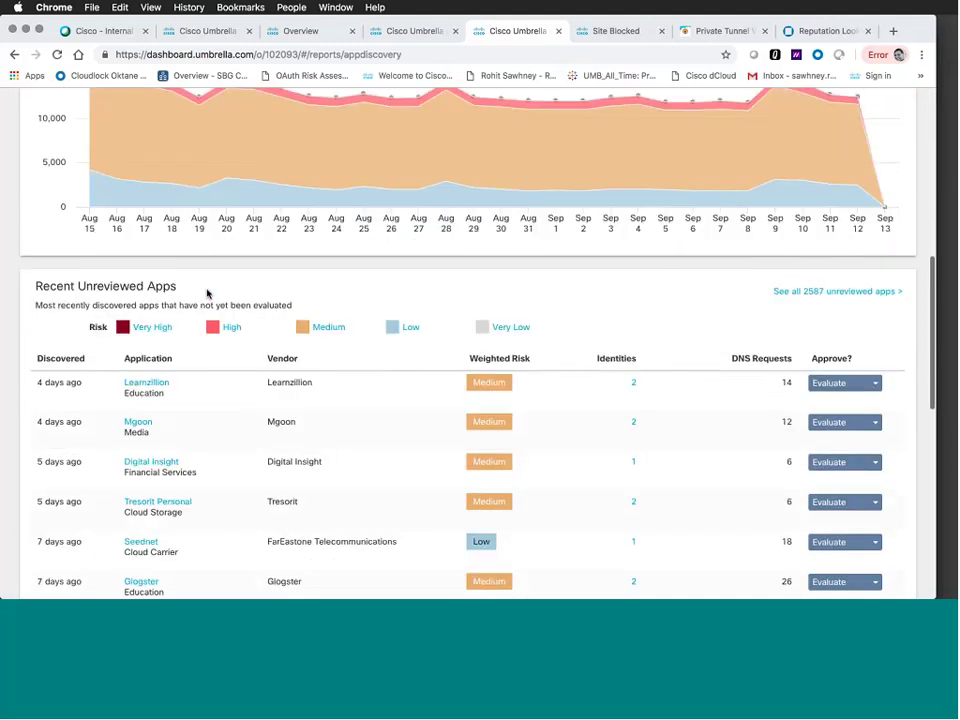
{"action": "scroll", "coordinate": [208, 277], "scroll_direction": "up", "scroll_amount": 4}
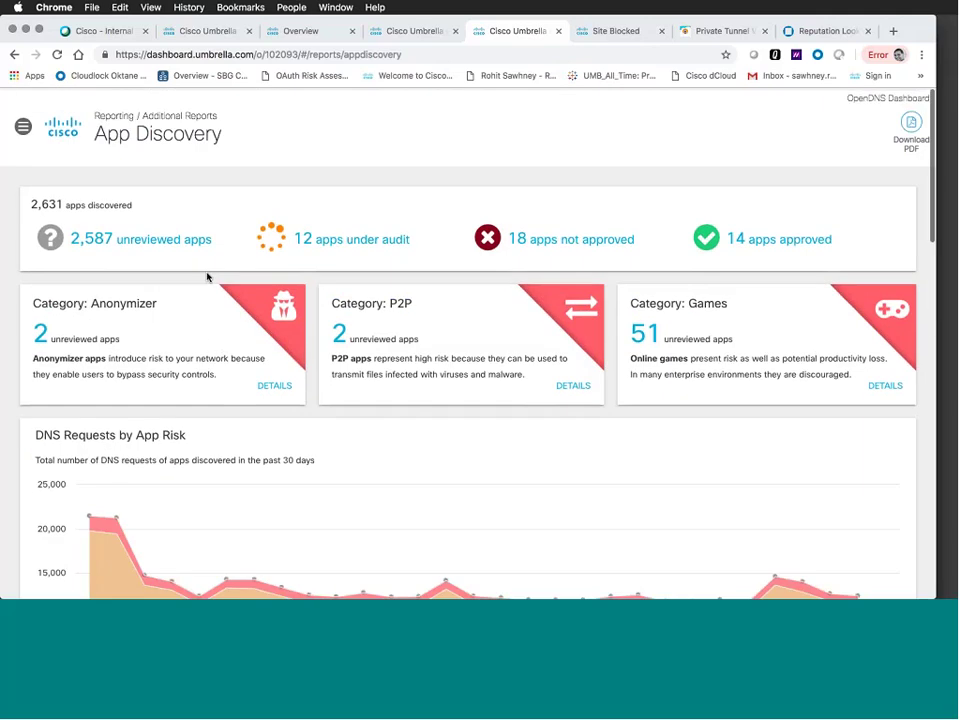